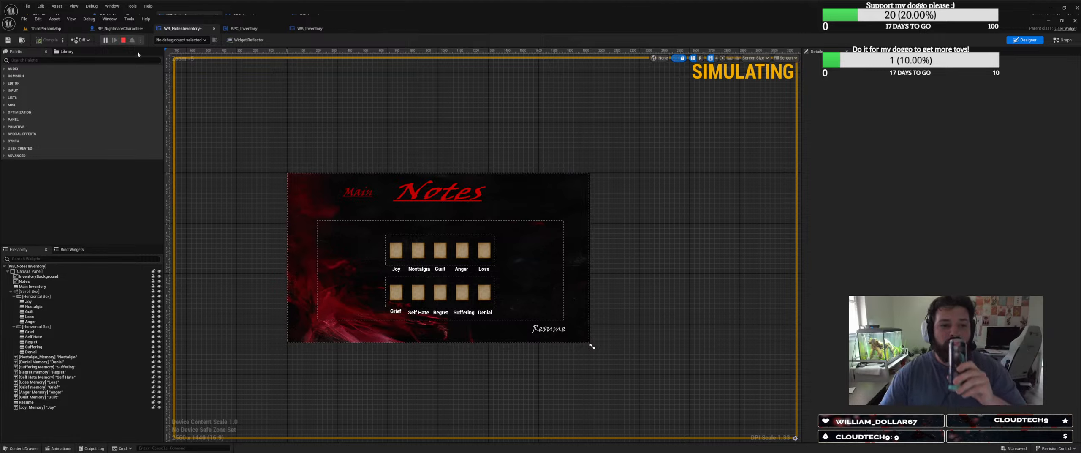
Stop the running simulation and return to the WB_NotesInventory widget designer.
{"action": "left_click", "coordinate": [124, 41]}
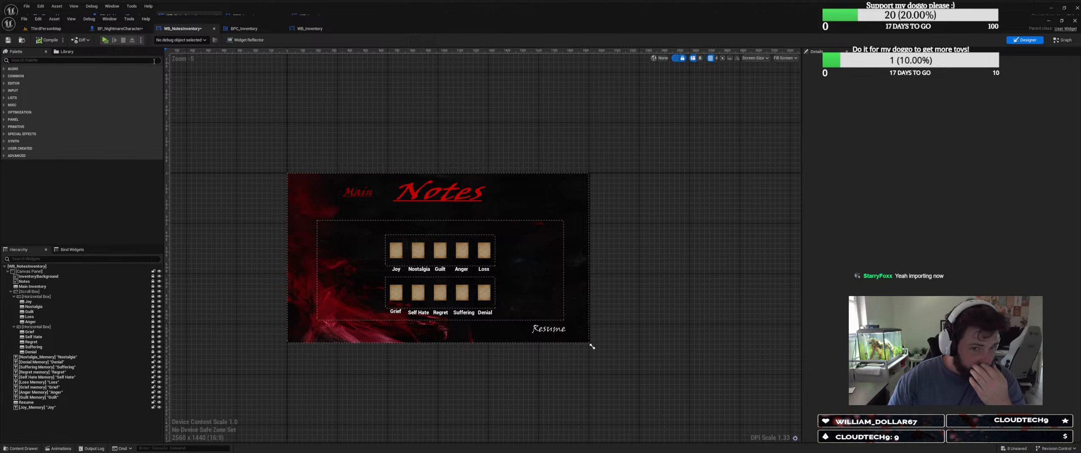
{"action": "left_click", "coordinate": [63, 29]}
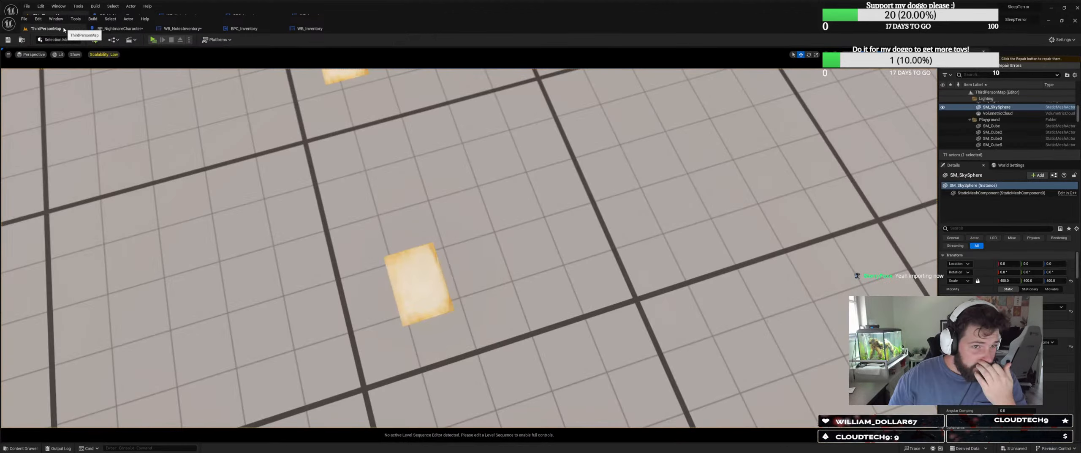
{"action": "left_click", "coordinate": [243, 28]}
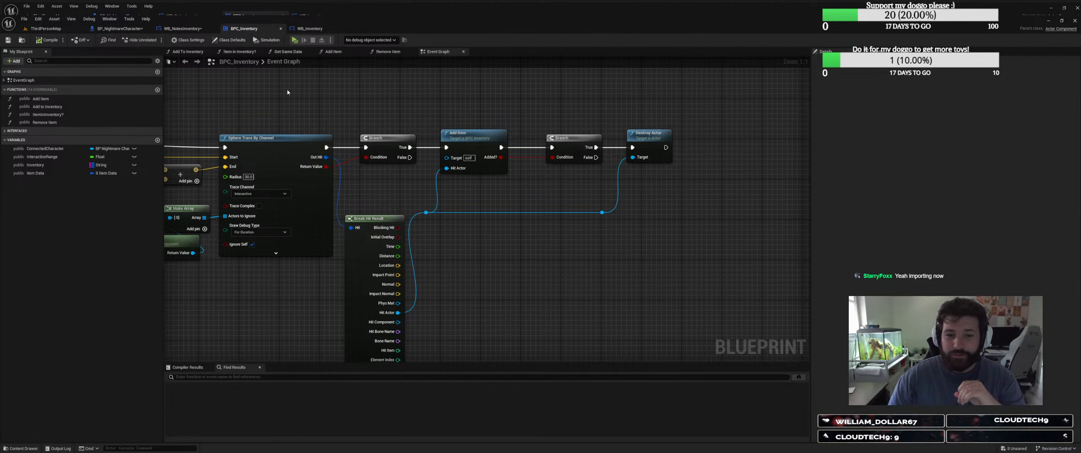
{"action": "right_click_drag", "start_coordinate": [287, 92], "coordinate": [362, 104]}
{"action": "left_click", "coordinate": [205, 29]}
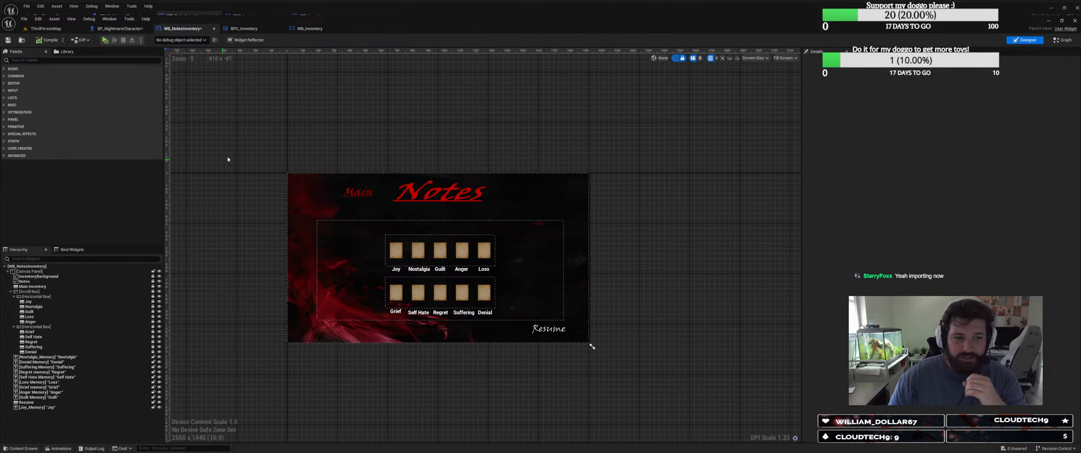
Examine the anchors and placement of the Resume button, the Notes title, and the Denial and Nostalgia labels in the notes widget.
{"action": "scroll", "coordinate": [305, 178], "scroll_direction": "up", "scroll_amount": 4}
{"action": "left_click", "coordinate": [324, 185]}
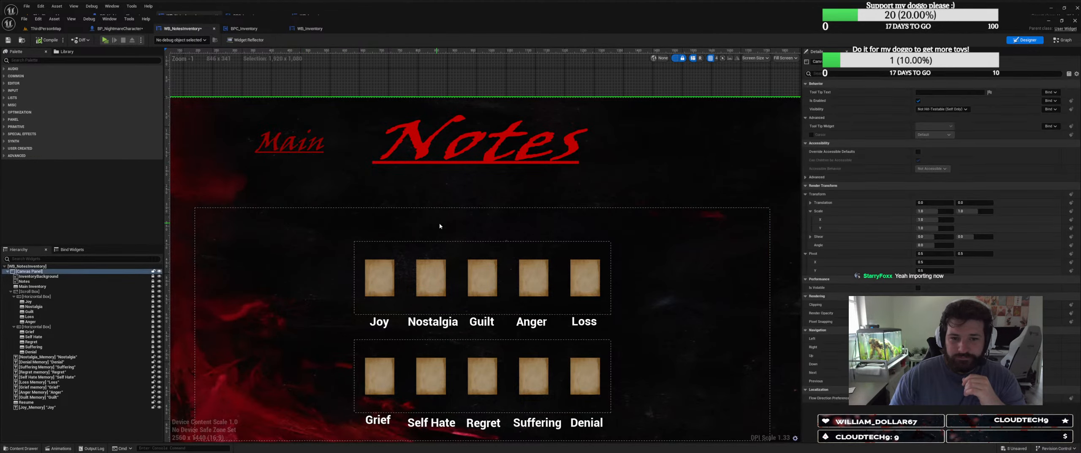
{"action": "scroll", "coordinate": [461, 243], "scroll_direction": "down", "scroll_amount": 2}
{"action": "right_click_drag", "start_coordinate": [463, 245], "coordinate": [309, 147]}
{"action": "left_click", "coordinate": [522, 314]}
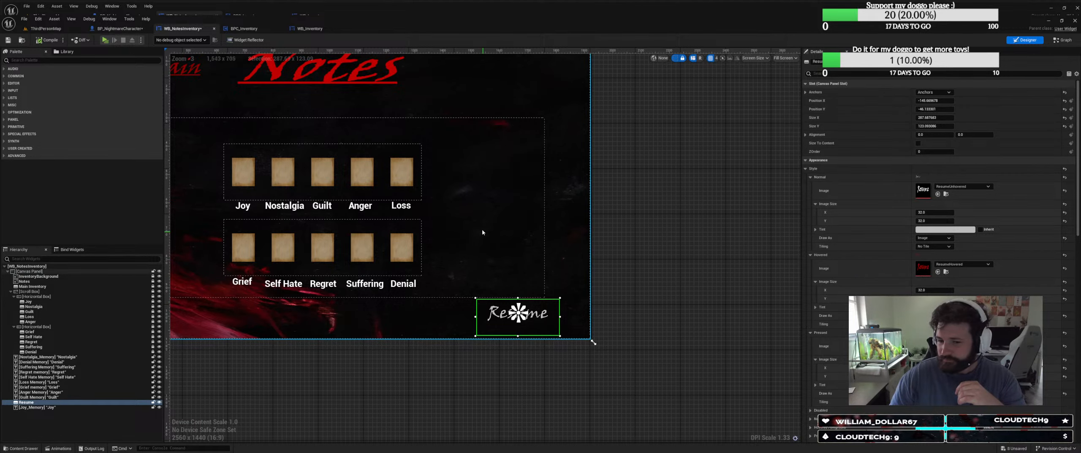
{"action": "right_click_drag", "start_coordinate": [482, 231], "coordinate": [566, 248]}
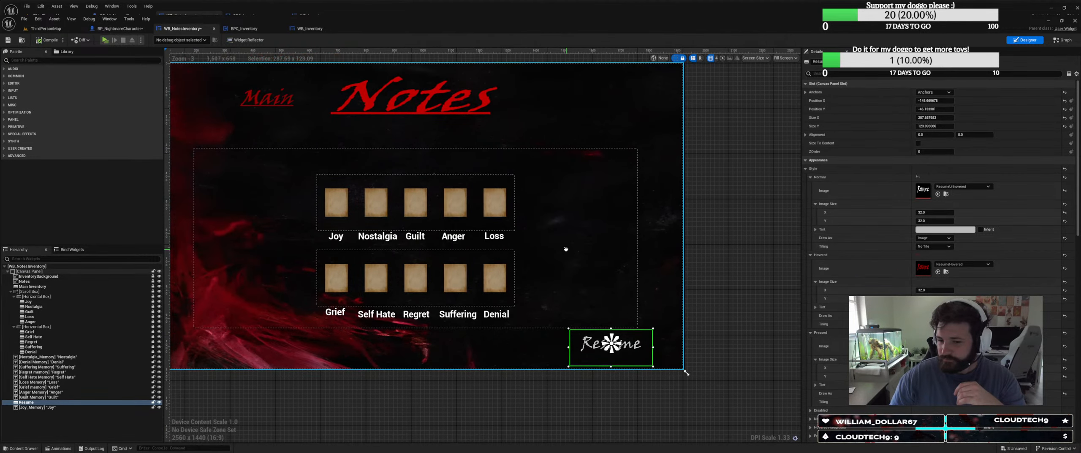
{"action": "left_click", "coordinate": [678, 369]}
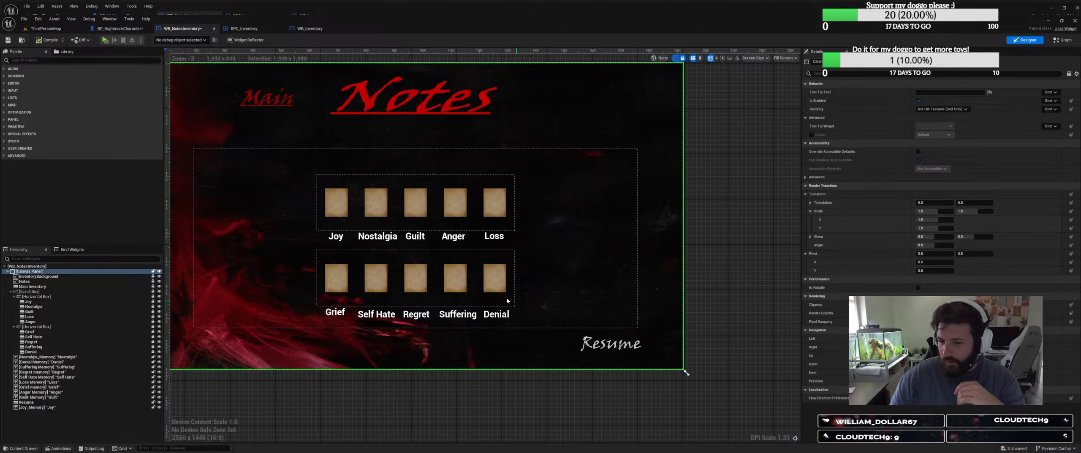
{"action": "left_click", "coordinate": [498, 313]}
{"action": "scroll", "coordinate": [517, 253], "scroll_direction": "down", "scroll_amount": 2}
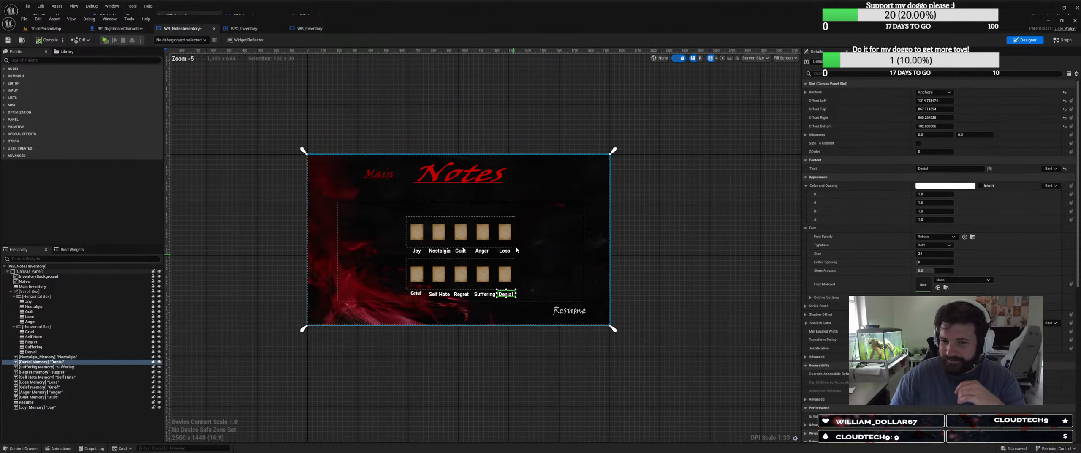
{"action": "left_click", "coordinate": [467, 178]}
{"action": "scroll", "coordinate": [392, 192], "scroll_direction": "up", "scroll_amount": 2}
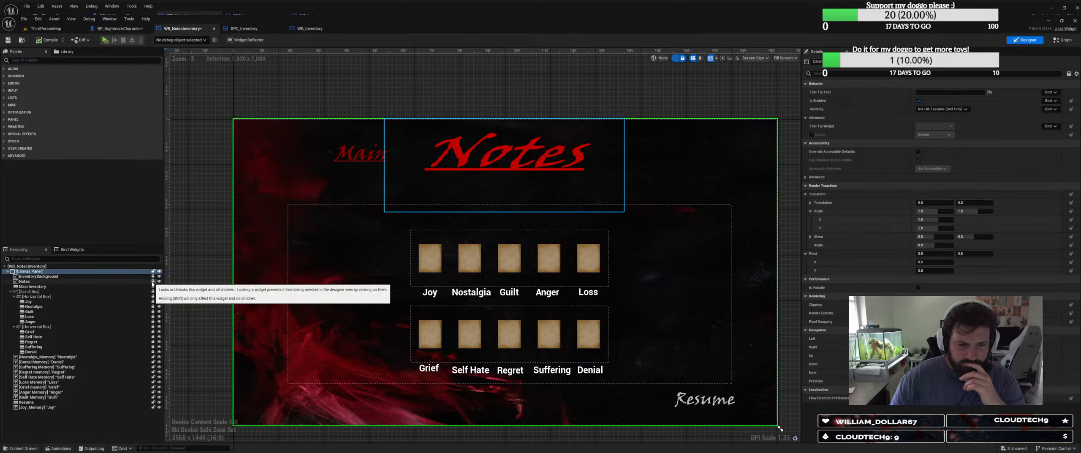
{"action": "left_click", "coordinate": [443, 158]}
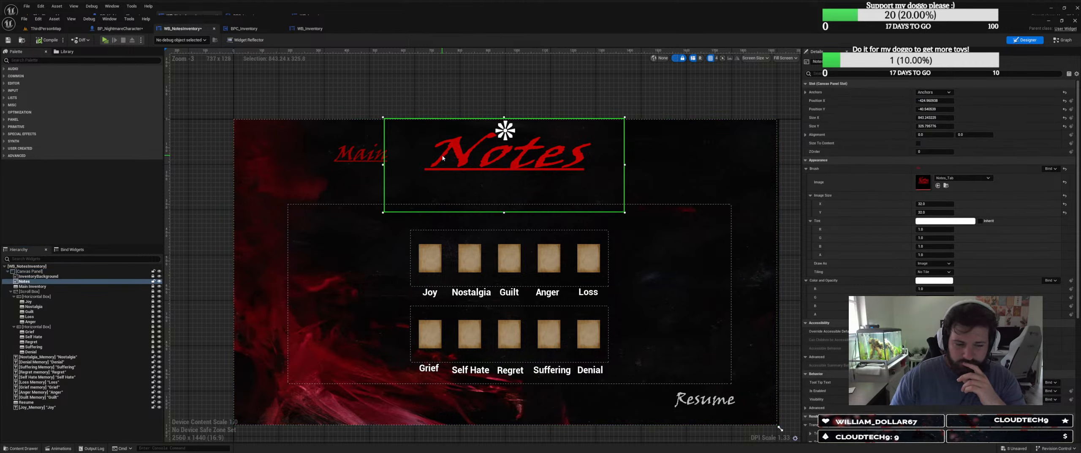
{"action": "left_click", "coordinate": [42, 362]}
{"action": "left_click", "coordinate": [52, 357]}
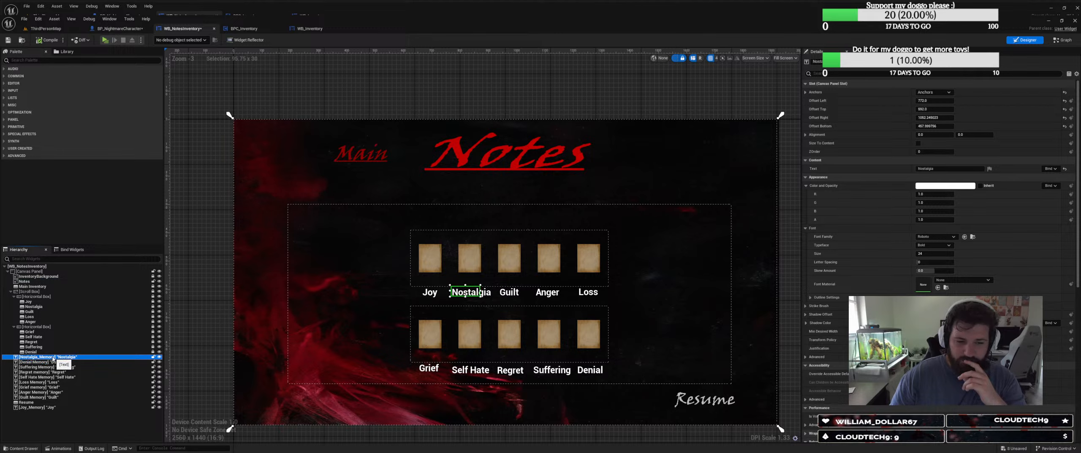
{"action": "mouse_move", "coordinate": [232, 115]}
{"action": "left_mouse_down"}
{"action": "mouse_move", "coordinate": [327, 175]}
{"action": "mouse_move", "coordinate": [401, 270]}
{"action": "mouse_move", "coordinate": [228, 120]}
{"action": "left_mouse_up"}
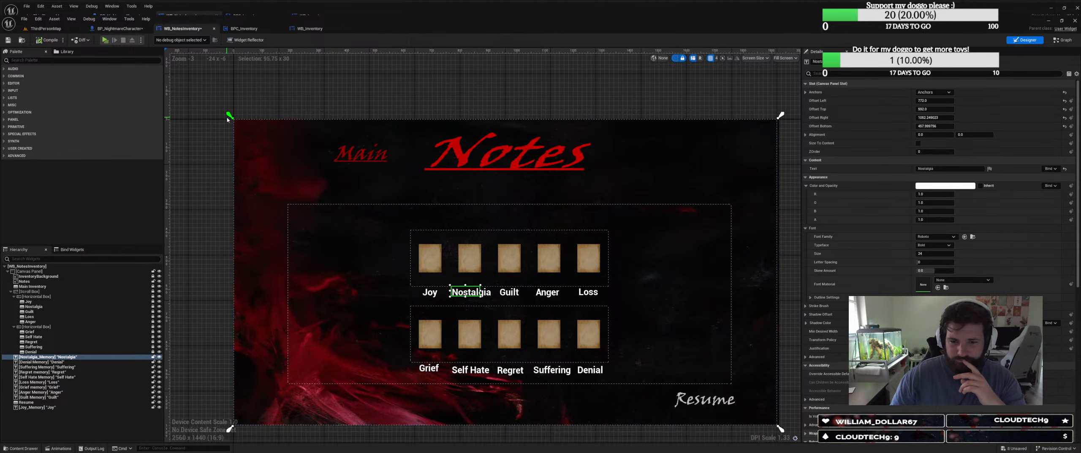
Spread the scroll box's anchors to the four corners of the canvas and save the widget.
{"action": "left_click", "coordinate": [32, 311]}
{"action": "left_click", "coordinate": [46, 291]}
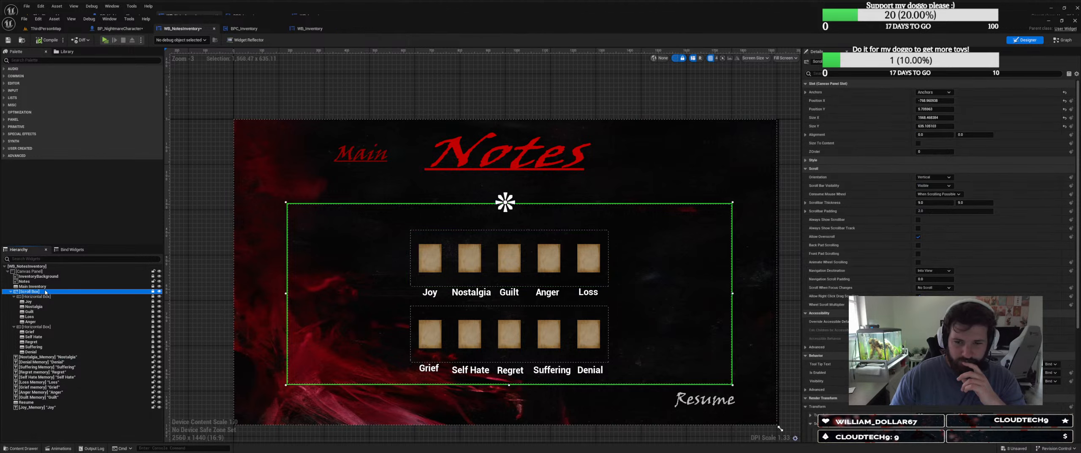
{"action": "left_click_drag", "start_coordinate": [509, 207], "coordinate": [230, 115]}
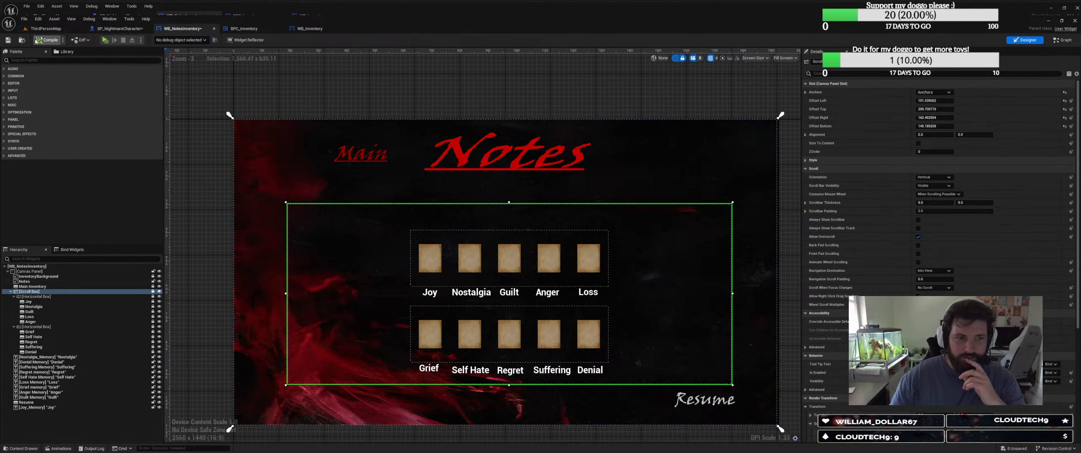
{"action": "left_click", "coordinate": [8, 40]}
Start a play preview, maximize its window, and check the in-game inventory before returning to the game view.
{"action": "key", "text": "alt+p"}
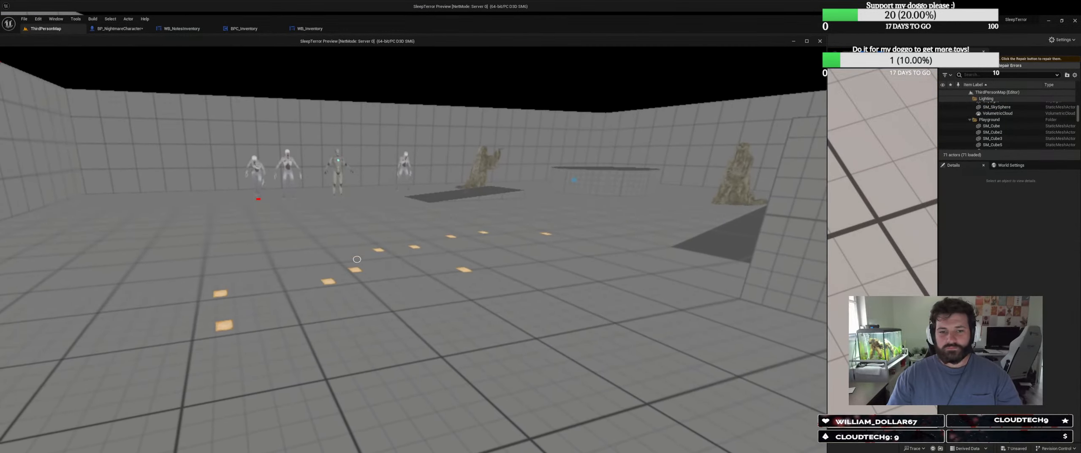
{"action": "key", "text": "F1"}
{"action": "key", "text": "F3"}
{"action": "key", "text": "Tab"}
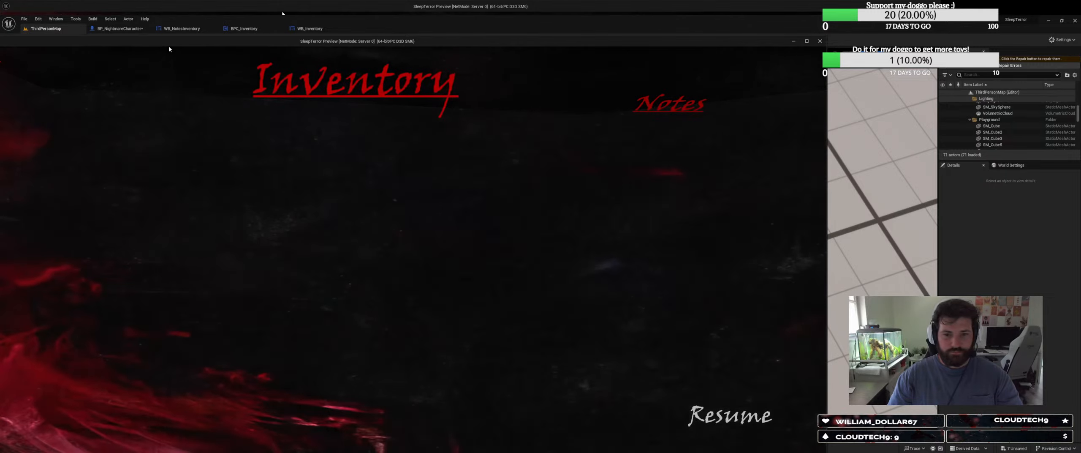
{"action": "double_click", "coordinate": [574, 42]}
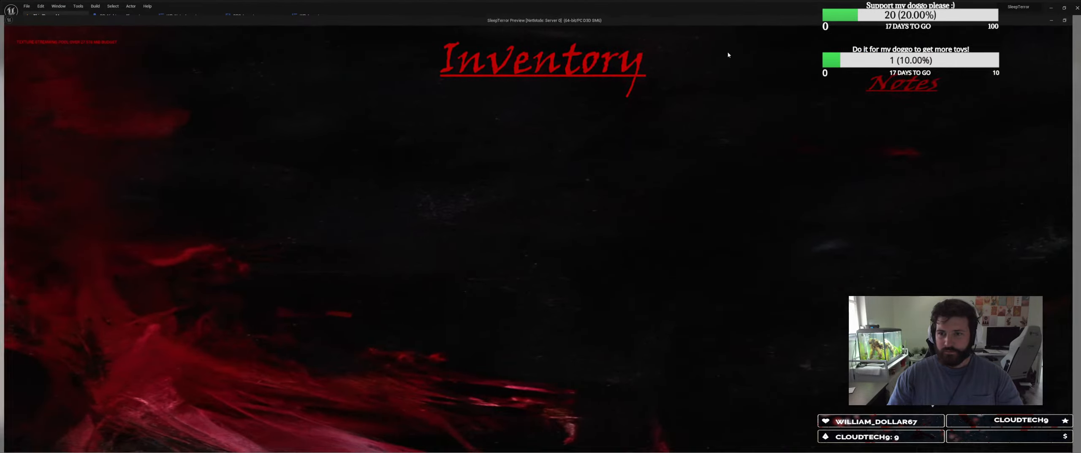
{"action": "left_click", "coordinate": [884, 87]}
{"action": "key", "text": "Tab"}
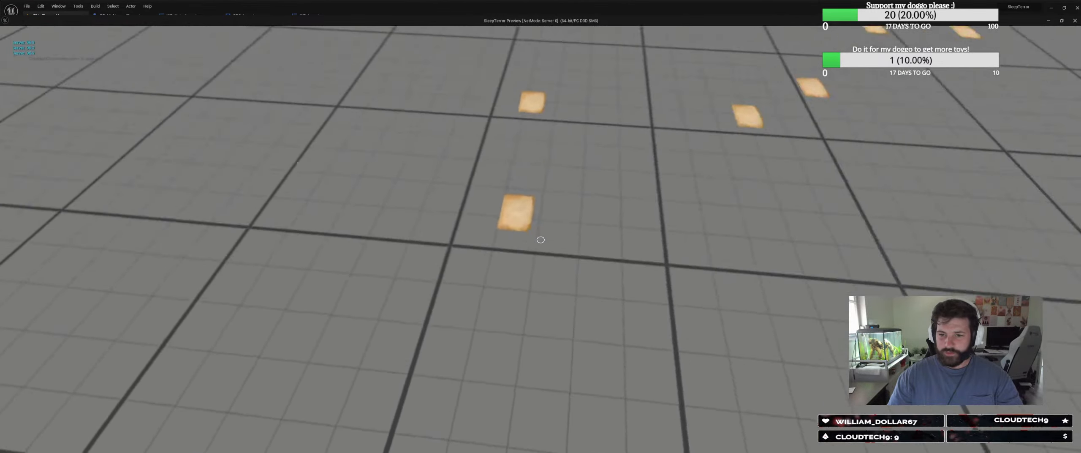
Walk across the floor in the preview and pick up the scattered memory notes.
{"action": "key", "text": "w"}
{"action": "key", "text": "e"}
{"action": "key", "text": "e"}
{"action": "key", "text": "e"}
{"action": "key", "text": "e"}
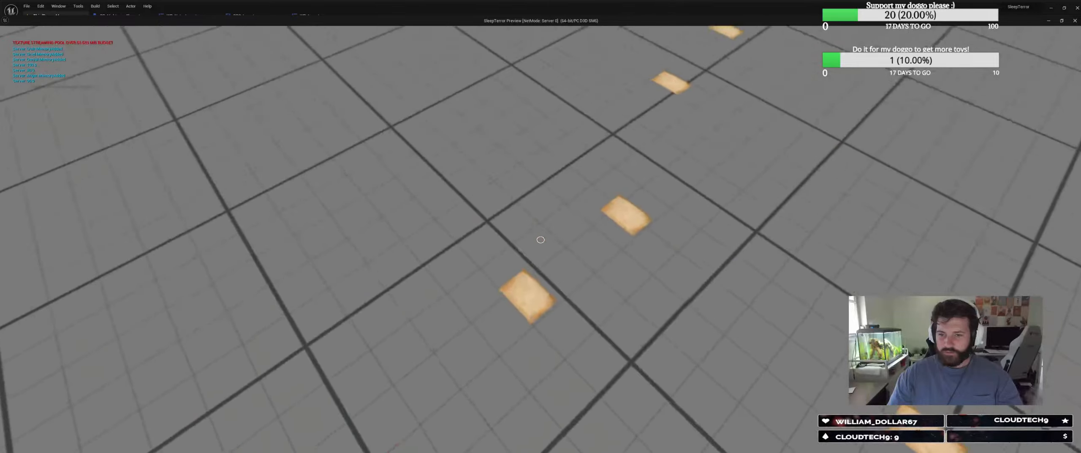
{"action": "key", "text": "w"}
{"action": "key", "text": "e"}
{"action": "key", "text": "e"}
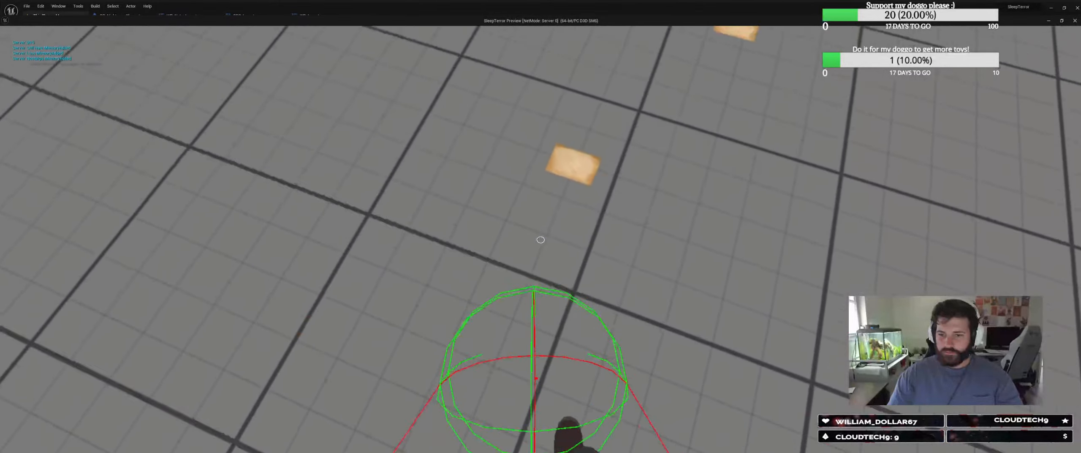
Check the in-game inventory list and the layout of its Notes page, ending the preview when finished.
{"action": "key", "text": "Tab"}
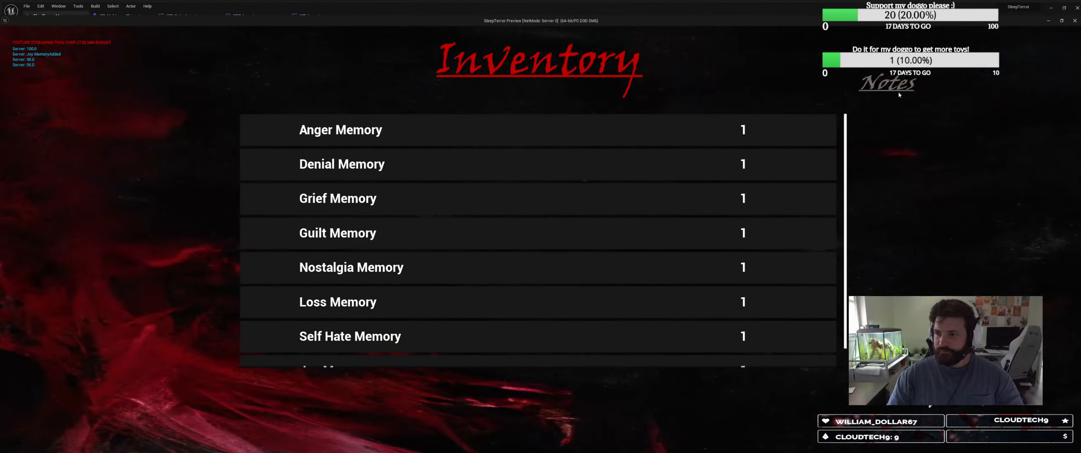
{"action": "left_click", "coordinate": [882, 82]}
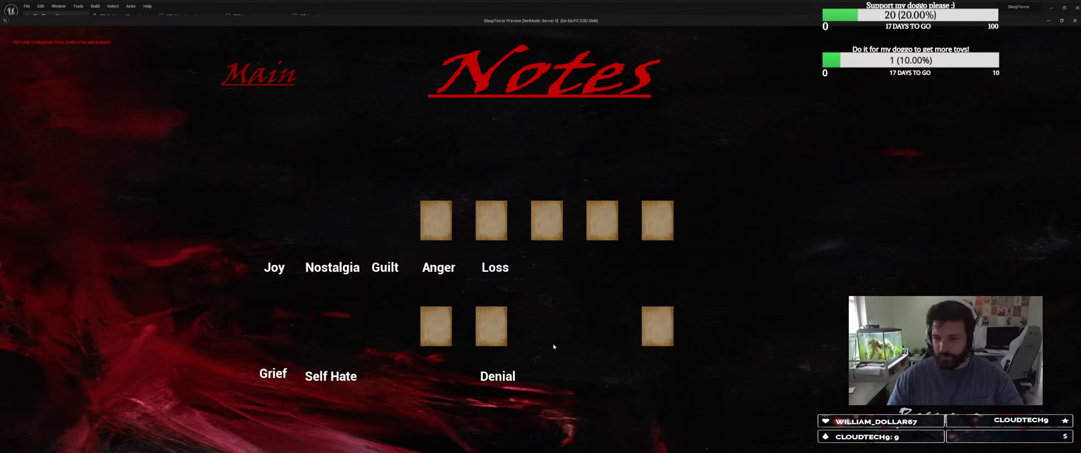
{"action": "key", "text": "Escape"}
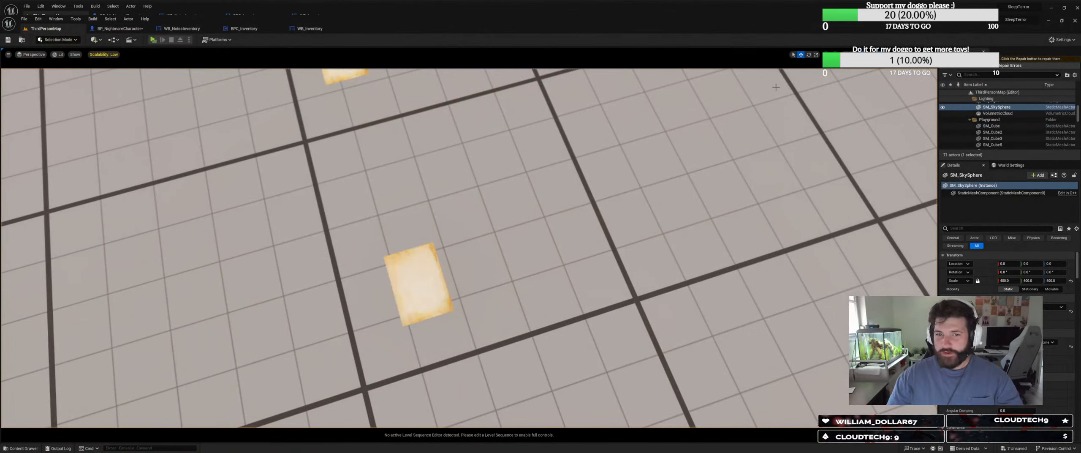
Reopen the WB_NotesInventory designer and widen its canvas to 3440 x 1440.
{"action": "left_click", "coordinate": [118, 28]}
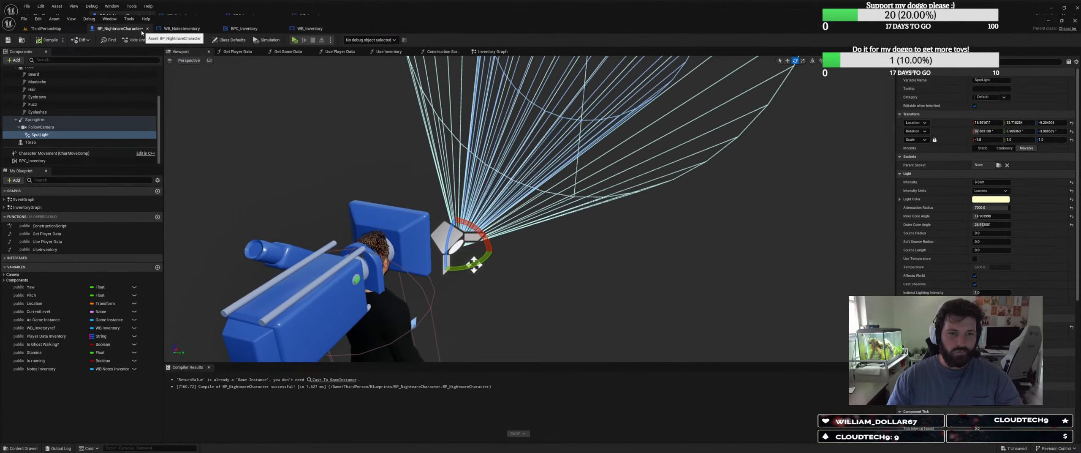
{"action": "left_click", "coordinate": [189, 29]}
{"action": "right_click_drag", "start_coordinate": [471, 138], "coordinate": [310, 85]}
{"action": "left_click", "coordinate": [526, 189]}
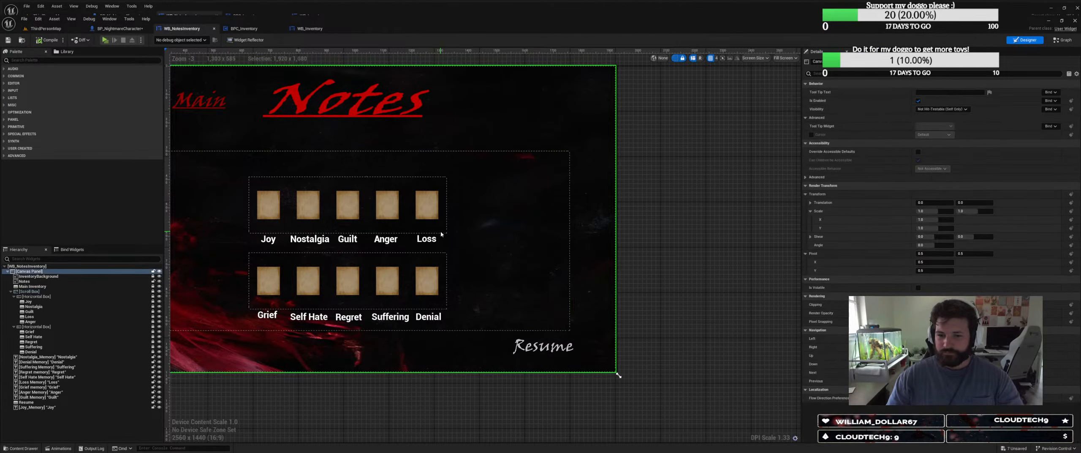
{"action": "scroll", "coordinate": [564, 306], "scroll_direction": "down", "scroll_amount": 2}
{"action": "right_click_drag", "start_coordinate": [570, 292], "coordinate": [499, 258]}
{"action": "left_click_drag", "start_coordinate": [499, 259], "coordinate": [604, 254]}
Narrow the bounding boxes of the Grief and Self Hate labels to fit their text.
{"action": "left_click", "coordinate": [393, 224]}
{"action": "left_click_drag", "start_coordinate": [393, 226], "coordinate": [421, 228]}
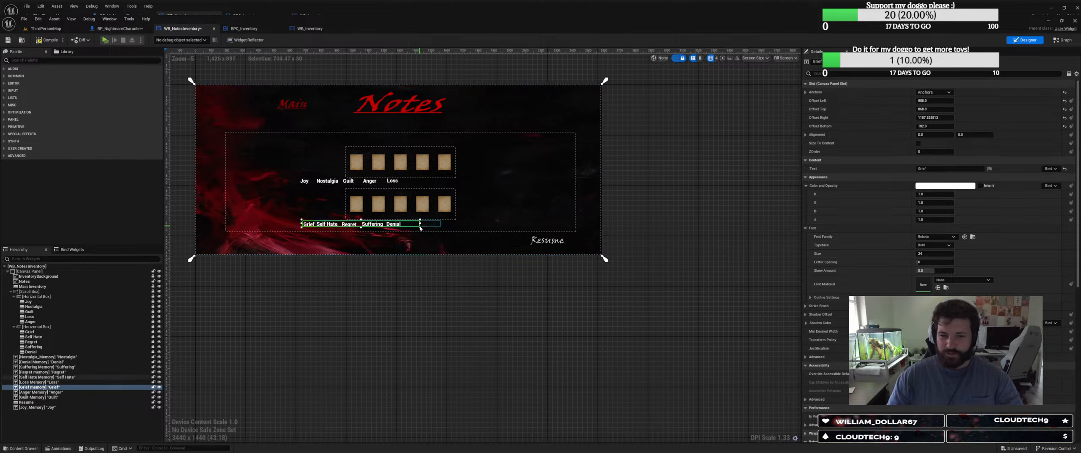
{"action": "left_click_drag", "start_coordinate": [410, 224], "coordinate": [323, 225]}
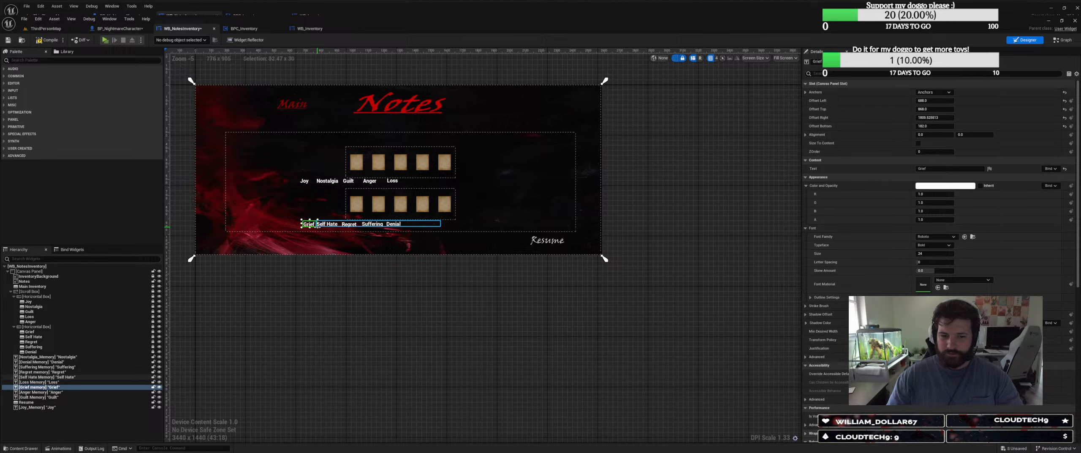
{"action": "left_click", "coordinate": [319, 224]}
{"action": "left_click_drag", "start_coordinate": [366, 224], "coordinate": [340, 224]}
Narrow the bounding boxes of the Regret, Suffering and Denial labels to fit their text.
{"action": "left_click", "coordinate": [451, 224]}
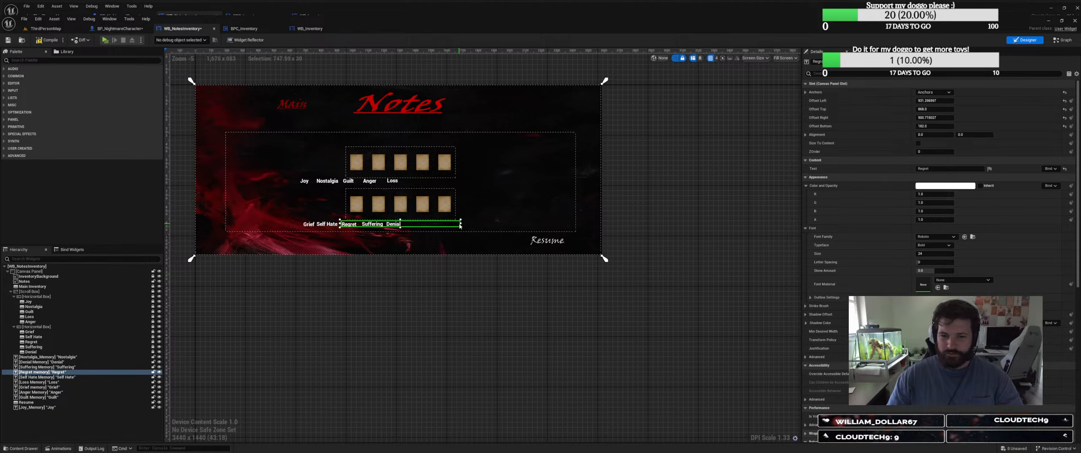
{"action": "left_click_drag", "start_coordinate": [461, 226], "coordinate": [399, 225]}
{"action": "left_click", "coordinate": [372, 225]}
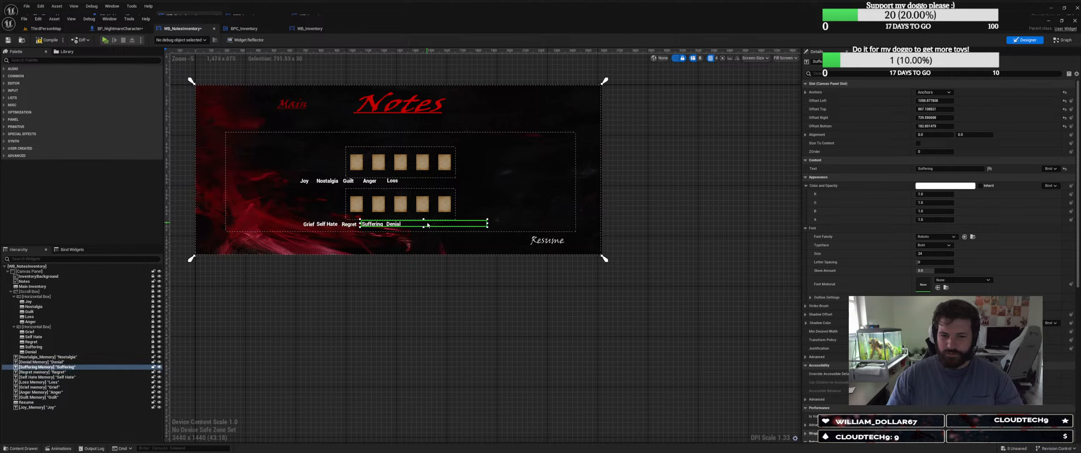
{"action": "left_click_drag", "start_coordinate": [487, 224], "coordinate": [391, 225]}
{"action": "left_click", "coordinate": [387, 225]}
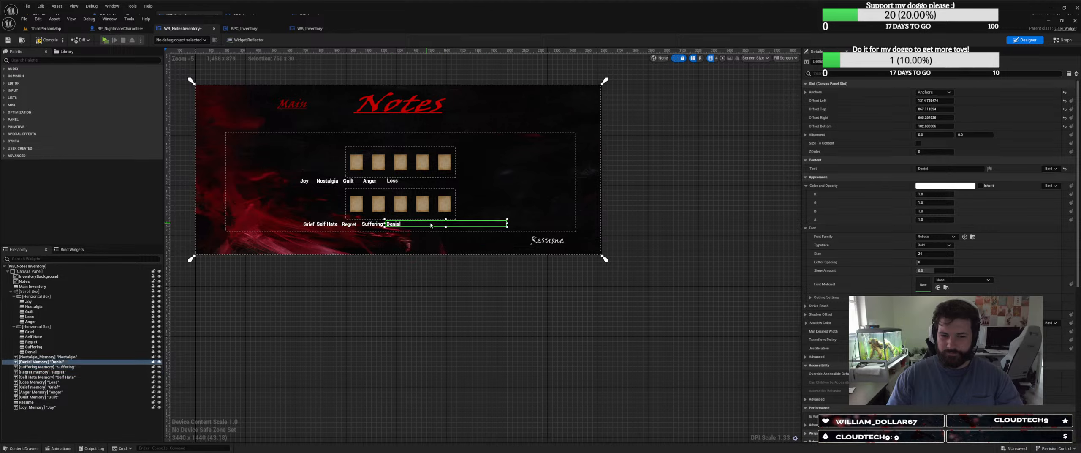
{"action": "left_click_drag", "start_coordinate": [504, 226], "coordinate": [406, 227]}
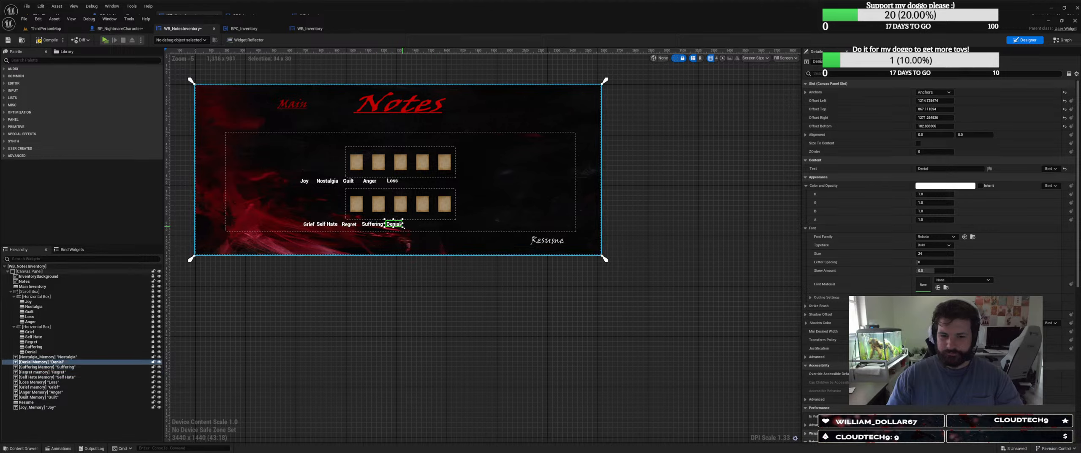
{"action": "left_click", "coordinate": [397, 229]}
Move the Grief, Self Hate, Regret, Suffering and Denial labels together to the right, beneath the second row of notes.
{"action": "left_click", "coordinate": [309, 224]}
{"action": "left_click", "coordinate": [328, 223], "text": "ctrl"}
{"action": "left_click", "coordinate": [349, 223], "text": "ctrl"}
{"action": "left_click", "coordinate": [372, 224], "text": "ctrl"}
{"action": "left_click", "coordinate": [393, 223], "text": "ctrl"}
{"action": "left_click_drag", "start_coordinate": [406, 226], "coordinate": [453, 223]}
{"action": "left_click", "coordinate": [453, 223]}
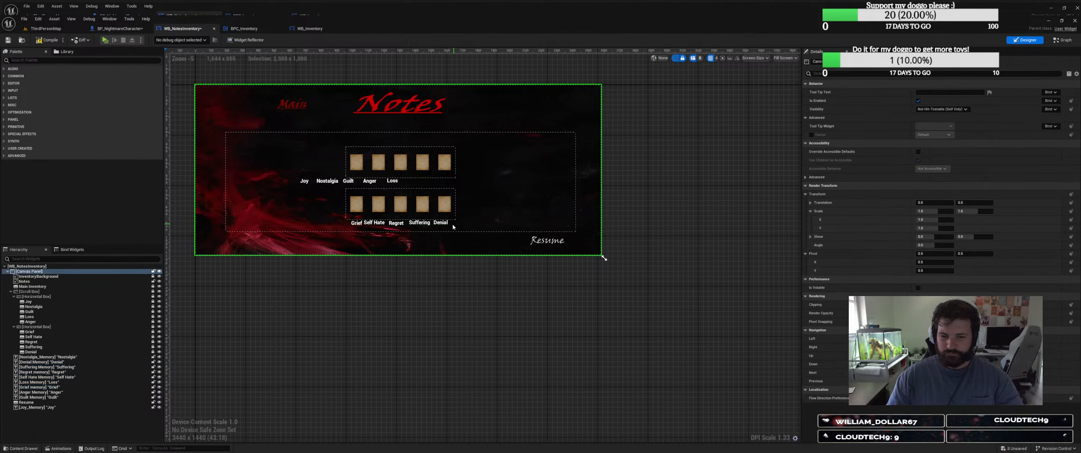
Fine-tune the Regret, Denial, Suffering and Self Hate labels so each sits centred beneath its note in the second row.
{"action": "scroll", "coordinate": [400, 225], "scroll_direction": "up", "scroll_amount": 3}
{"action": "left_click", "coordinate": [354, 228]}
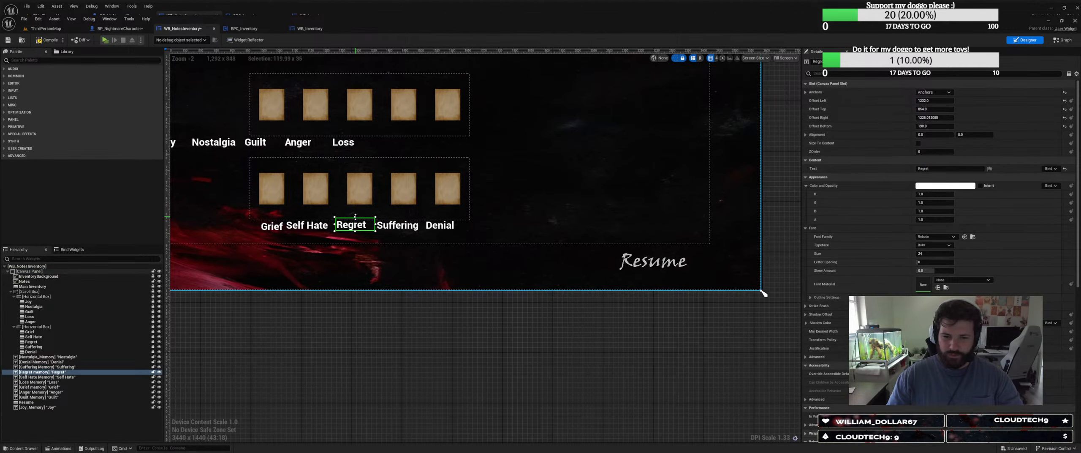
{"action": "left_click_drag", "start_coordinate": [355, 228], "coordinate": [359, 229]}
{"action": "left_click_drag", "start_coordinate": [425, 226], "coordinate": [442, 225]}
{"action": "left_click", "coordinate": [310, 224]}
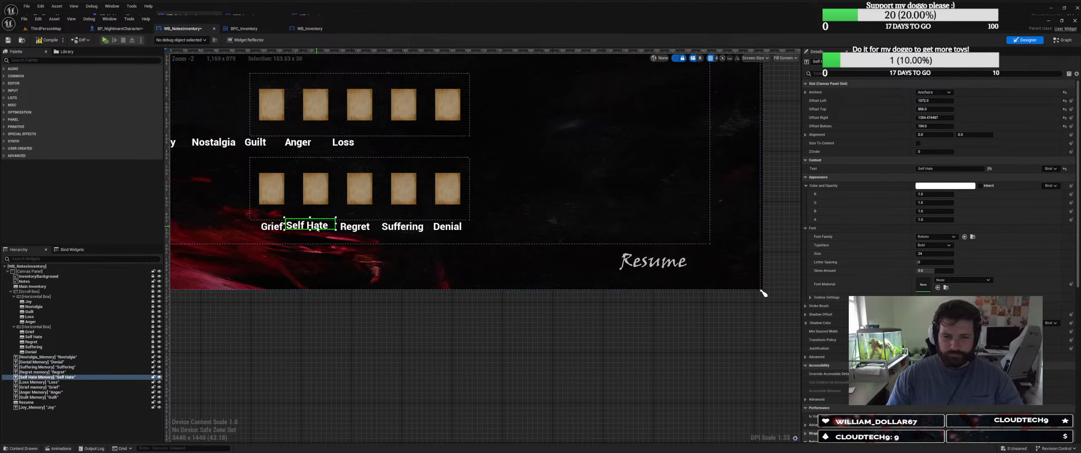
{"action": "left_click_drag", "start_coordinate": [318, 228], "coordinate": [321, 226]}
{"action": "left_click", "coordinate": [274, 228]}
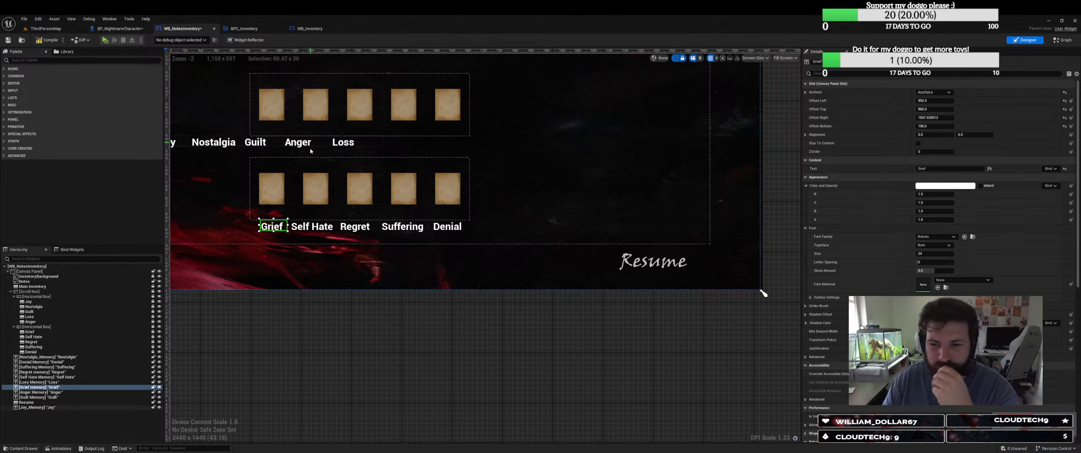
Move the Joy label beneath the first note of the upper row and save the widget.
{"action": "left_click_drag", "start_coordinate": [298, 143], "coordinate": [401, 144]}
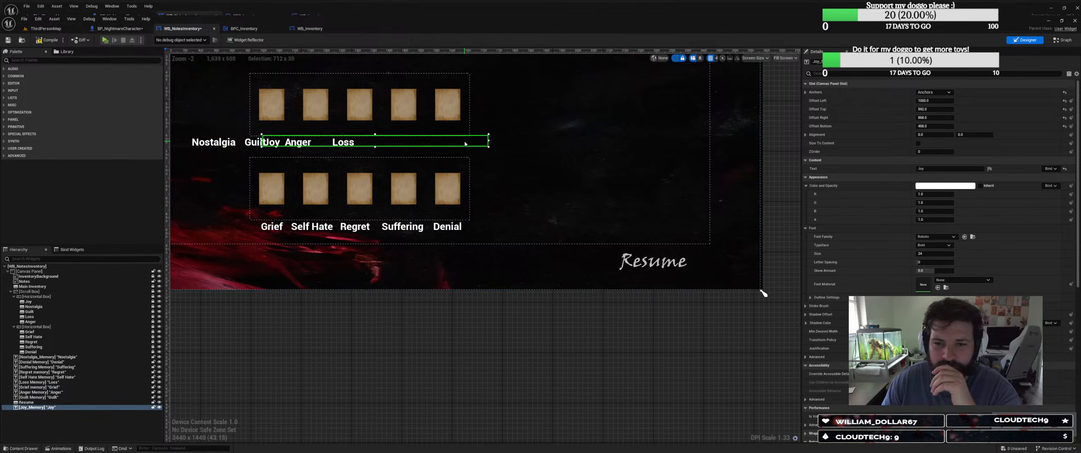
{"action": "left_click", "coordinate": [263, 144]}
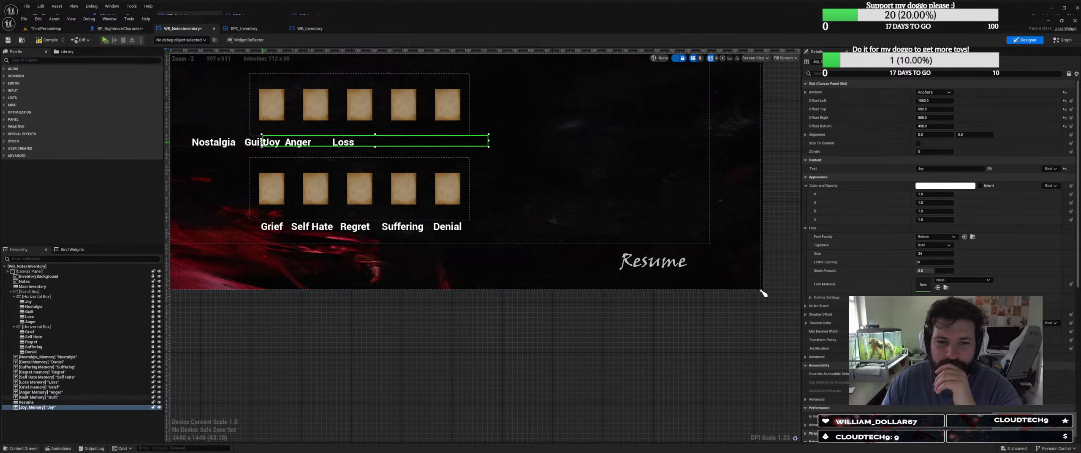
{"action": "key", "text": "ctrl+s"}
Narrow the bounding boxes of the Guilt, Joy and Anger labels to fit their text.
{"action": "left_click_drag", "start_coordinate": [476, 140], "coordinate": [269, 142]}
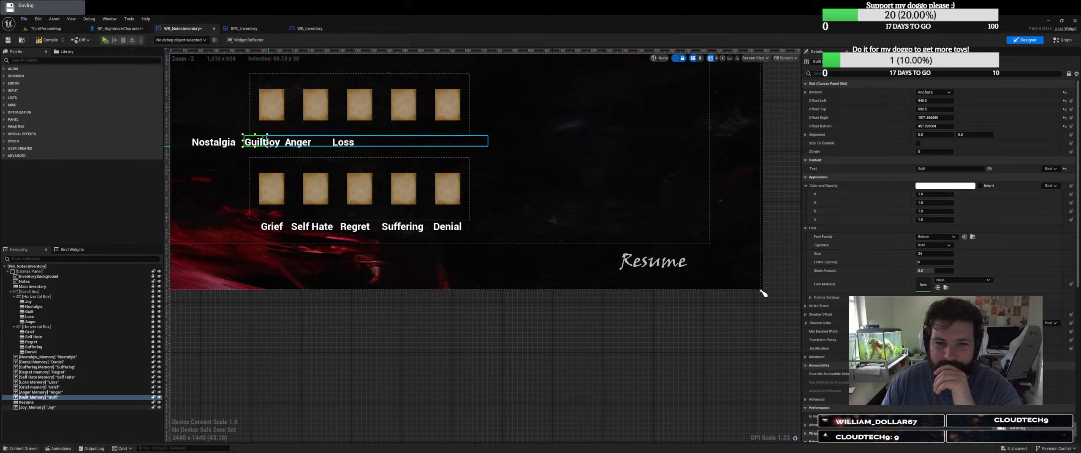
{"action": "left_click", "coordinate": [273, 143]}
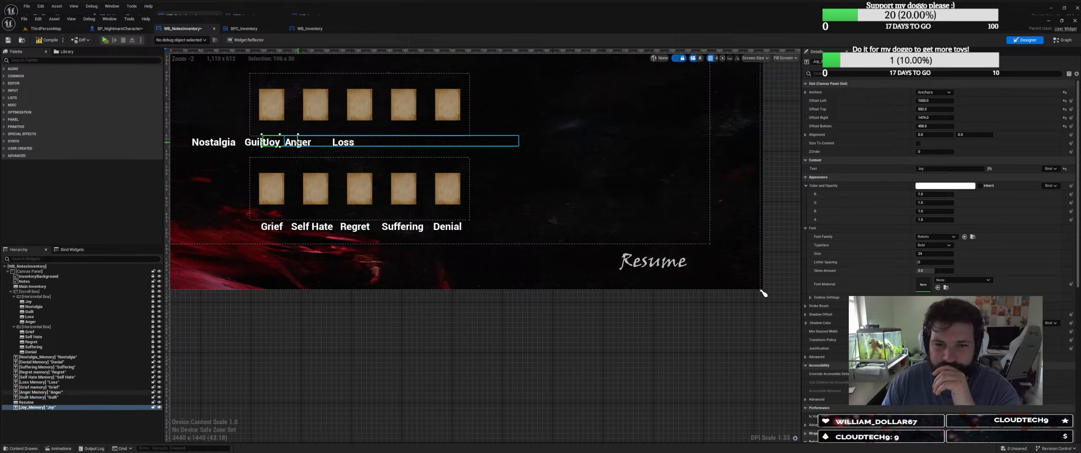
{"action": "left_click", "coordinate": [287, 142]}
{"action": "left_click_drag", "start_coordinate": [519, 141], "coordinate": [347, 142]}
Narrow the Loss label's box and place Loss and Anger beneath the fifth and fourth notes of the upper row.
{"action": "left_click", "coordinate": [343, 142]}
{"action": "left_click_drag", "start_coordinate": [563, 141], "coordinate": [452, 145]}
{"action": "left_click", "coordinate": [311, 144]}
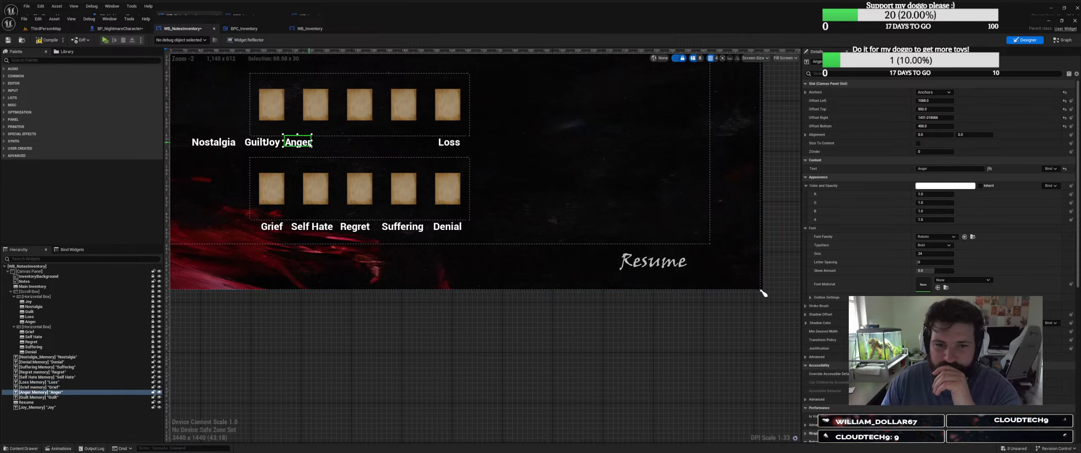
{"action": "left_click_drag", "start_coordinate": [304, 144], "coordinate": [409, 145]}
Place the Guilt label beneath the third upper note, and narrow the Nostalgia label and place it beneath the second.
{"action": "left_click", "coordinate": [274, 144]}
{"action": "left_click", "coordinate": [264, 144]}
{"action": "left_click_drag", "start_coordinate": [263, 143], "coordinate": [350, 142]}
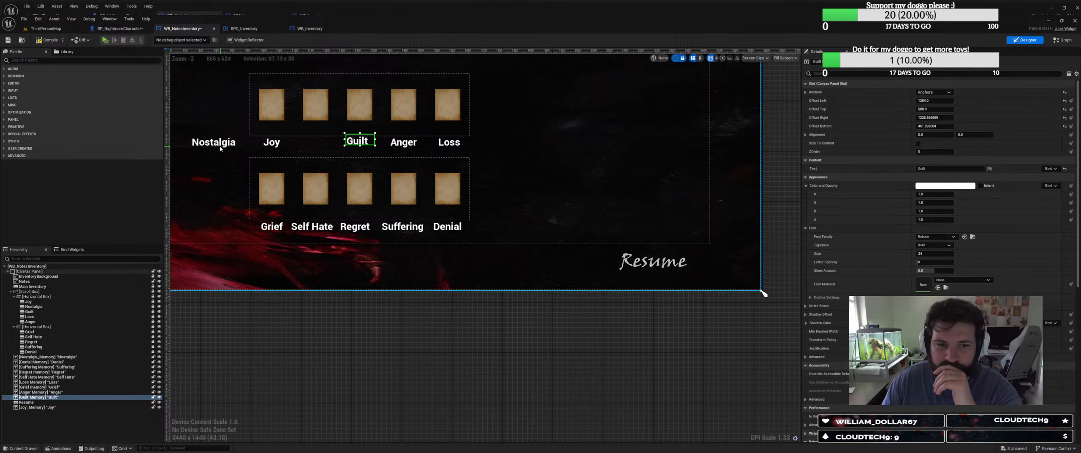
{"action": "left_click", "coordinate": [225, 144]}
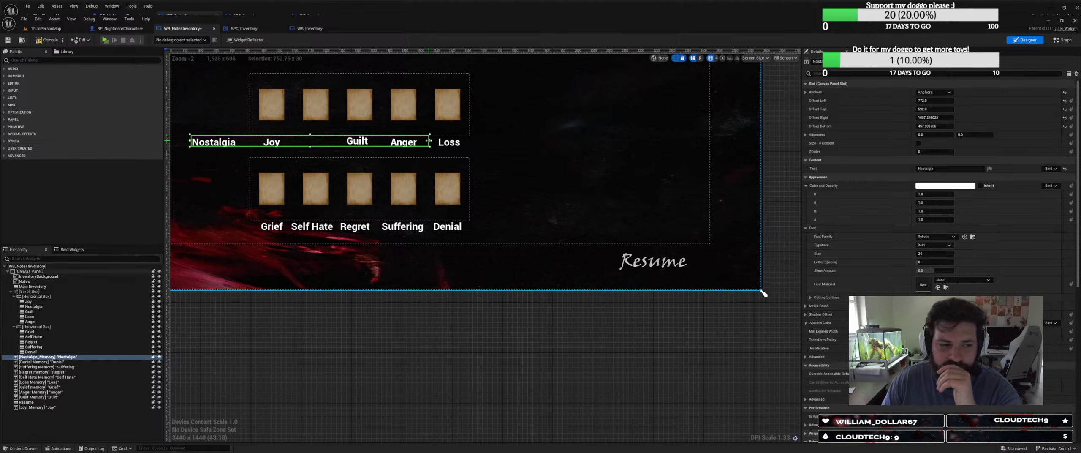
{"action": "left_click_drag", "start_coordinate": [431, 143], "coordinate": [329, 145]}
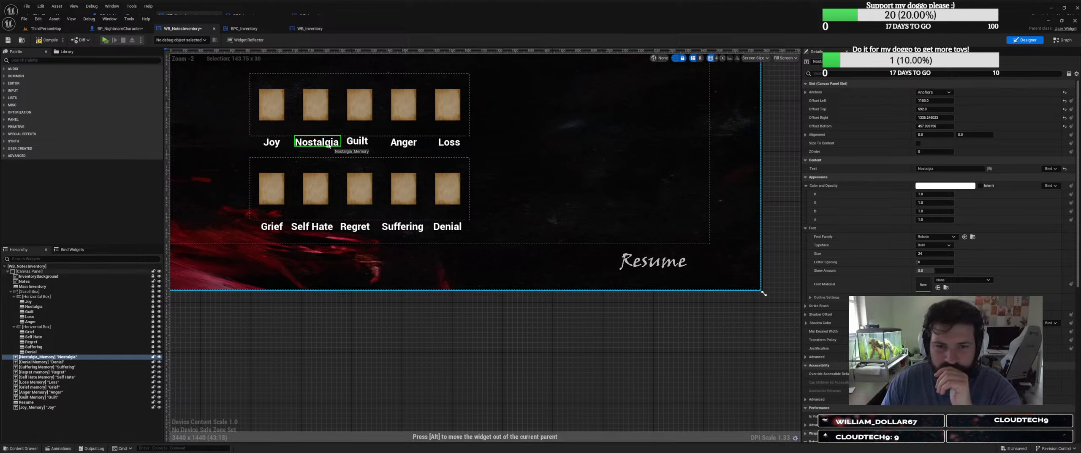
{"action": "left_click", "coordinate": [473, 228]}
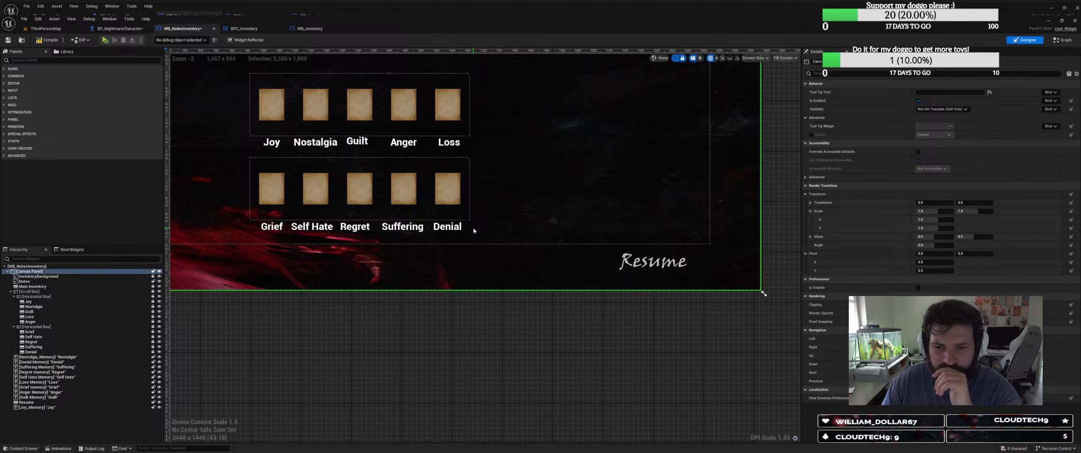
Review the whole notes inventory layout, checking the label rows, the Main button and the Notes title.
{"action": "scroll", "coordinate": [412, 286], "scroll_direction": "down", "scroll_amount": 1}
{"action": "left_click", "coordinate": [414, 277]}
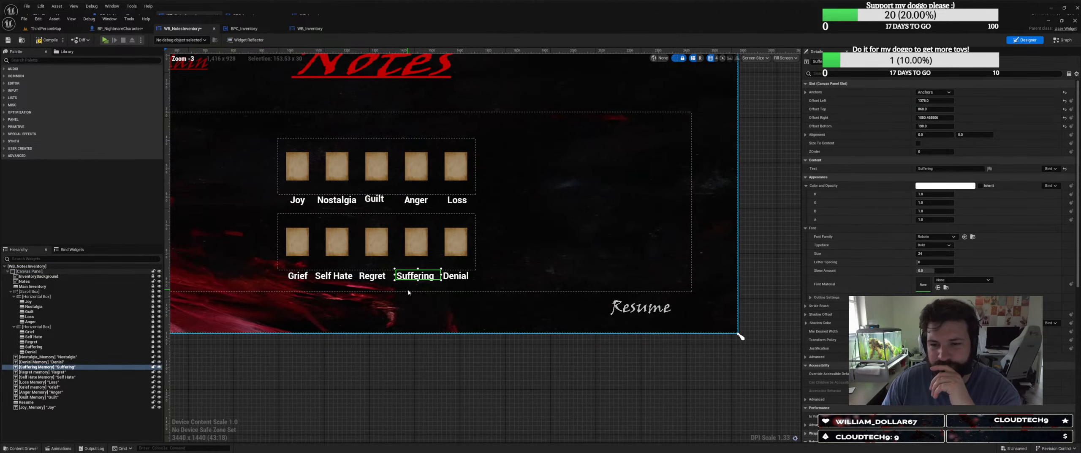
{"action": "scroll", "coordinate": [409, 293], "scroll_direction": "down", "scroll_amount": 2}
{"action": "left_click", "coordinate": [290, 168]}
{"action": "left_click", "coordinate": [408, 173]}
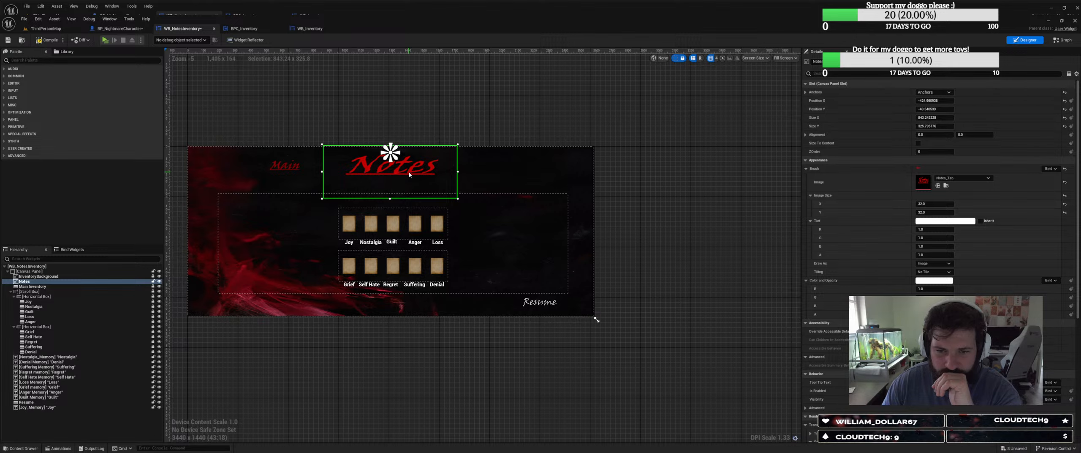
{"action": "left_click", "coordinate": [348, 169]}
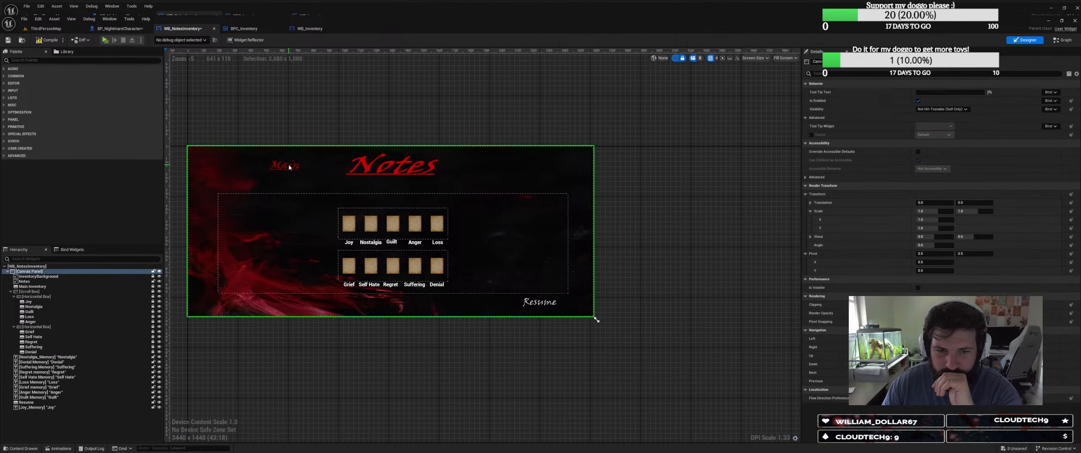
{"action": "left_click", "coordinate": [400, 164]}
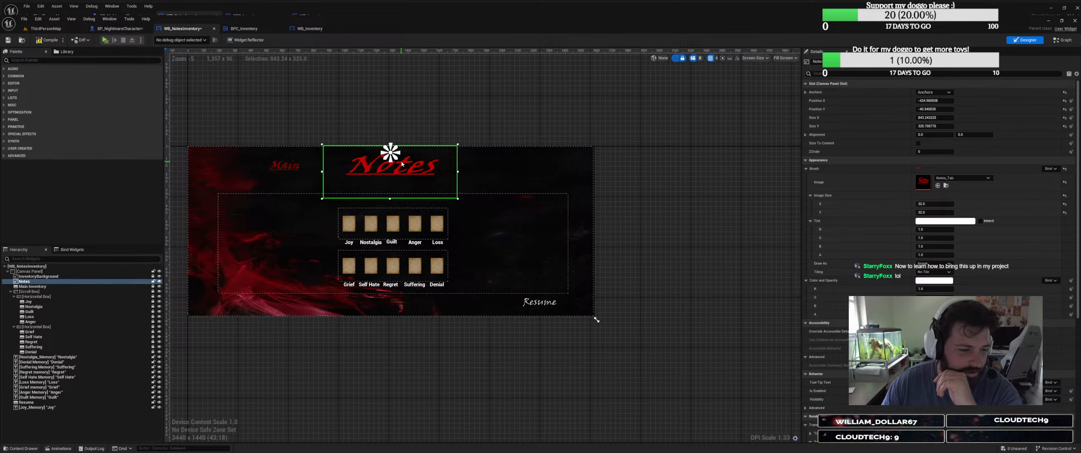
Browse the project's Inventory folder and look through the assets in its InventorySystem subfolder.
{"action": "left_click", "coordinate": [22, 448]}
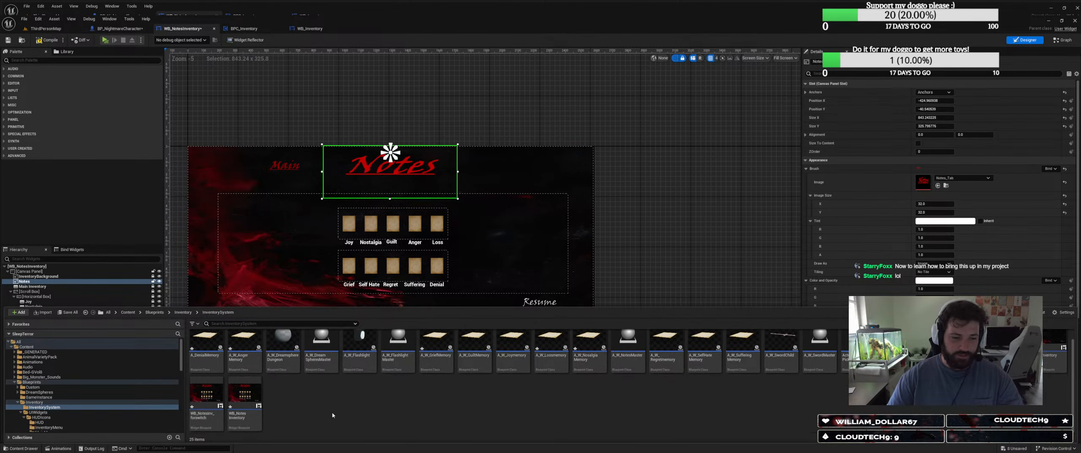
{"action": "left_click", "coordinate": [25, 447]}
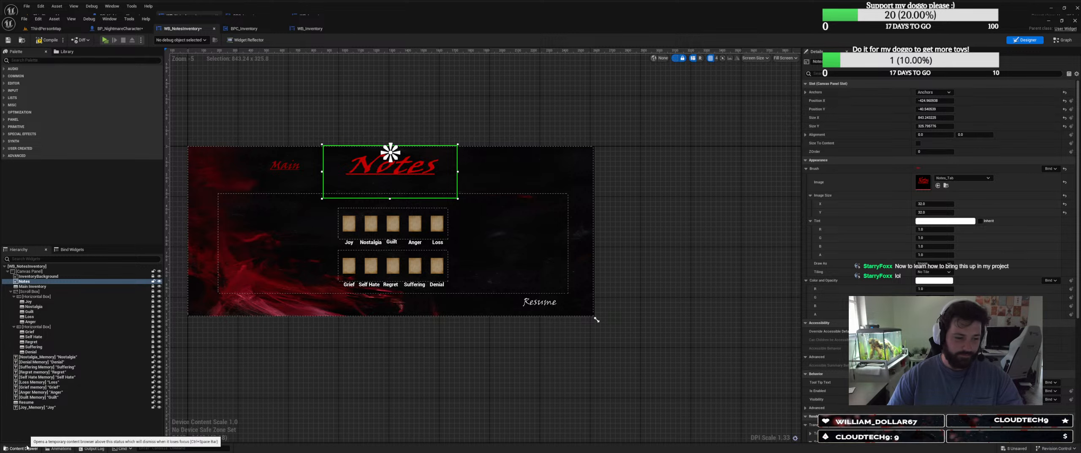
{"action": "left_click", "coordinate": [26, 448]}
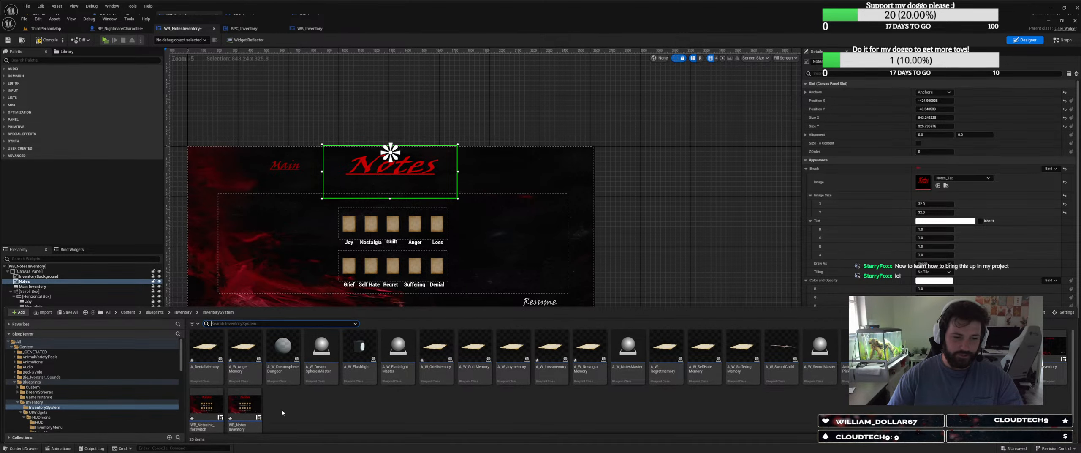
{"action": "scroll", "coordinate": [282, 412], "scroll_direction": "down", "scroll_amount": 1}
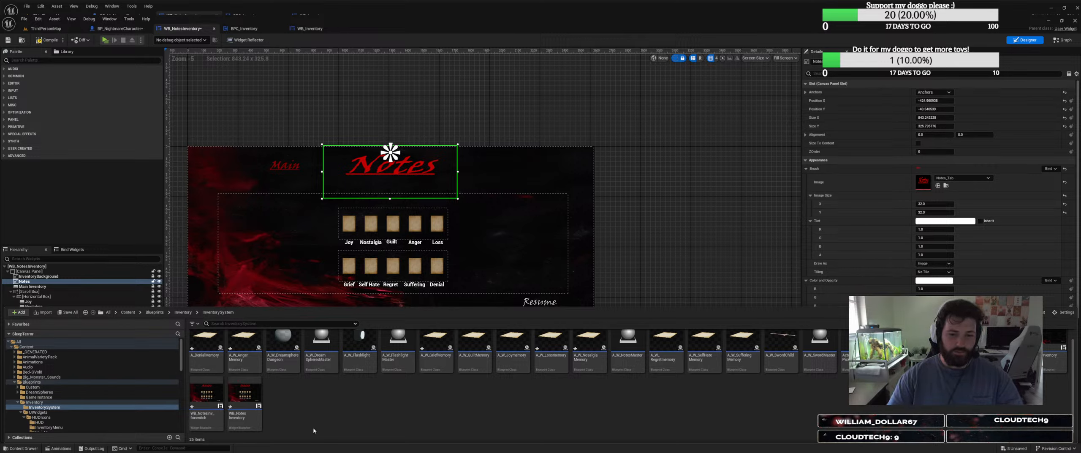
{"action": "scroll", "coordinate": [313, 427], "scroll_direction": "up", "scroll_amount": 1}
{"action": "left_click", "coordinate": [48, 404]}
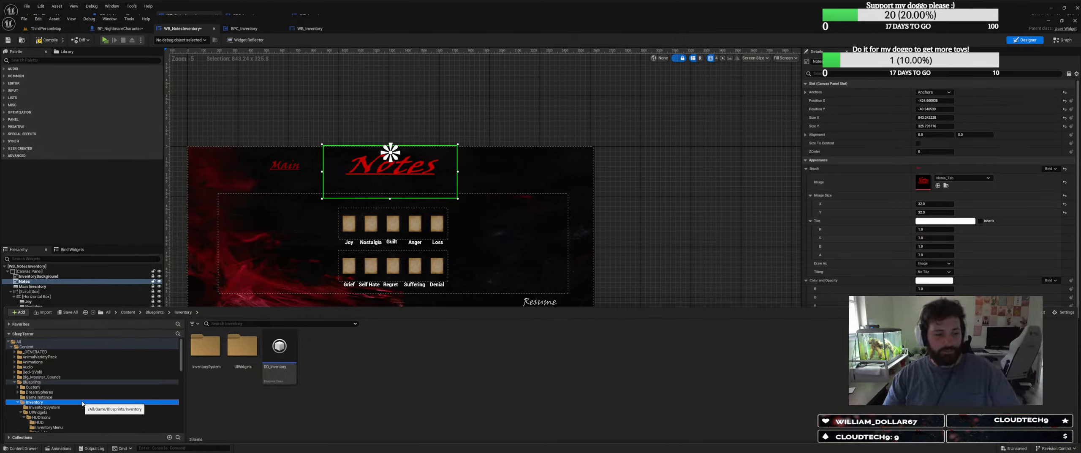
{"action": "key", "text": "ctrl+space"}
{"action": "key", "text": "ctrl+space"}
{"action": "double_click", "coordinate": [205, 347]}
{"action": "left_click", "coordinate": [42, 402]}
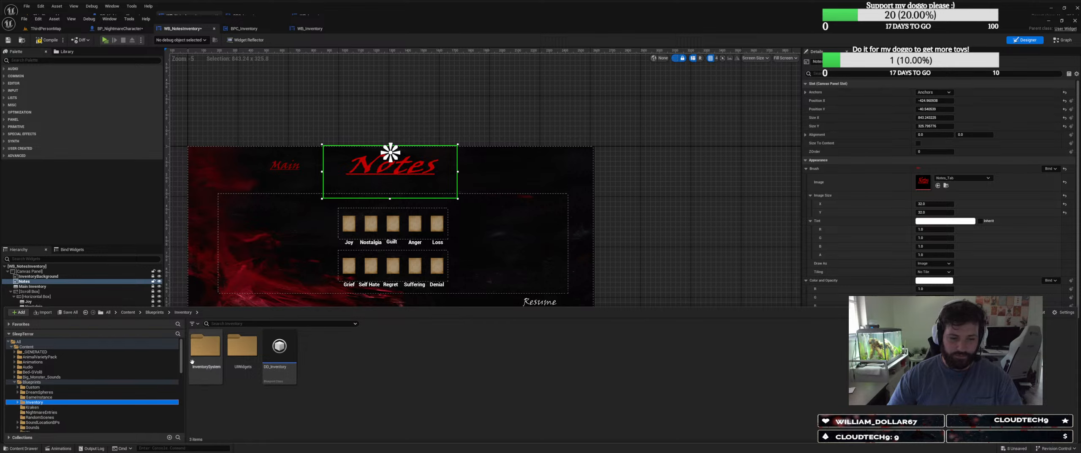
{"action": "double_click", "coordinate": [205, 347]}
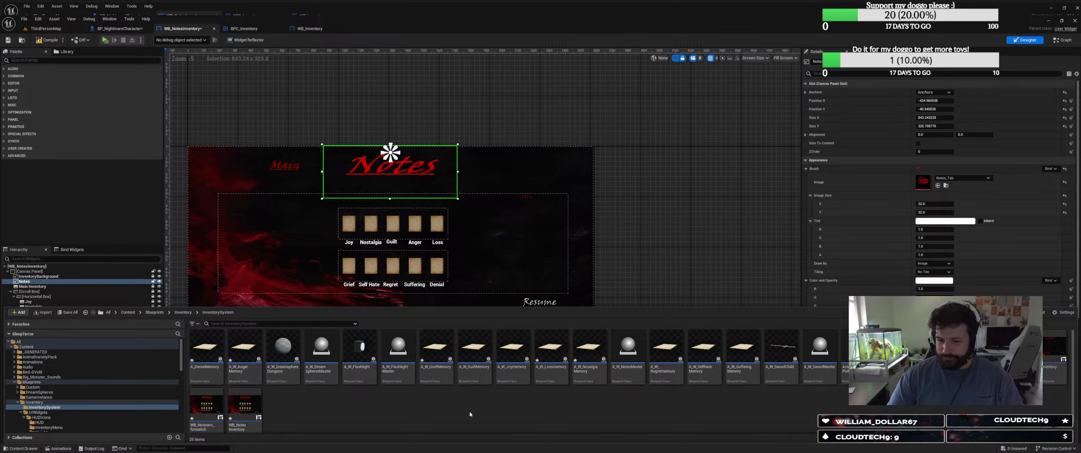
Look through the UIWidgets folder and its HUDIcons subfolders, and return to the InventorySystem assets.
{"action": "left_click", "coordinate": [38, 412]}
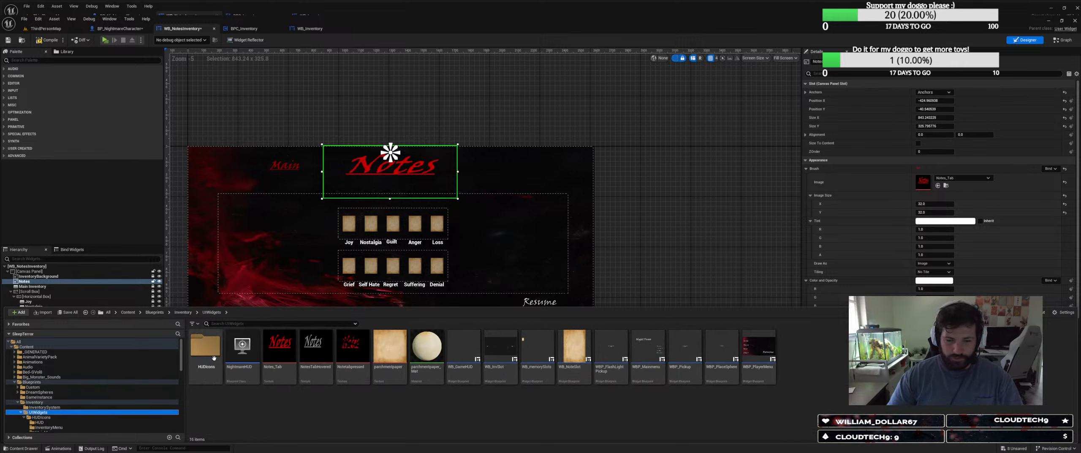
{"action": "double_click", "coordinate": [207, 351]}
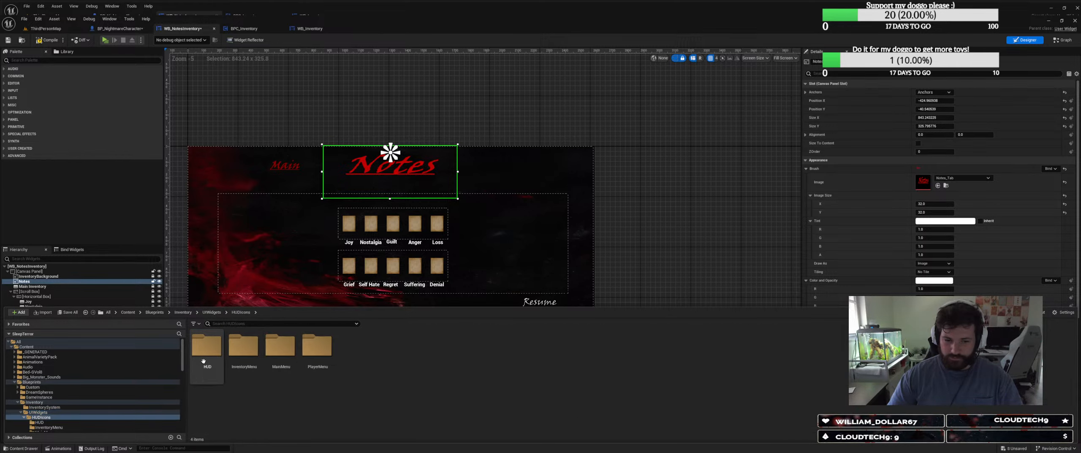
{"action": "double_click", "coordinate": [203, 359]}
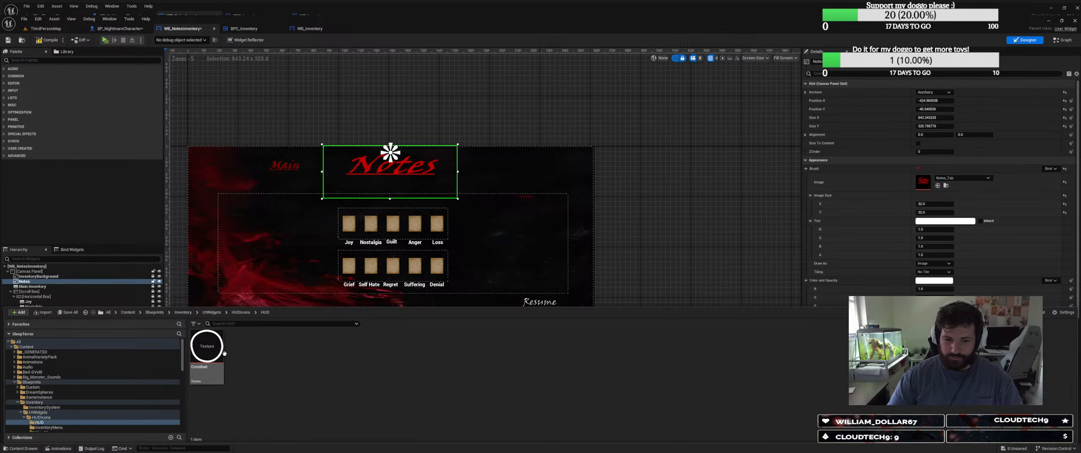
{"action": "left_click", "coordinate": [80, 428]}
{"action": "scroll", "coordinate": [177, 397], "scroll_direction": "down", "scroll_amount": 2}
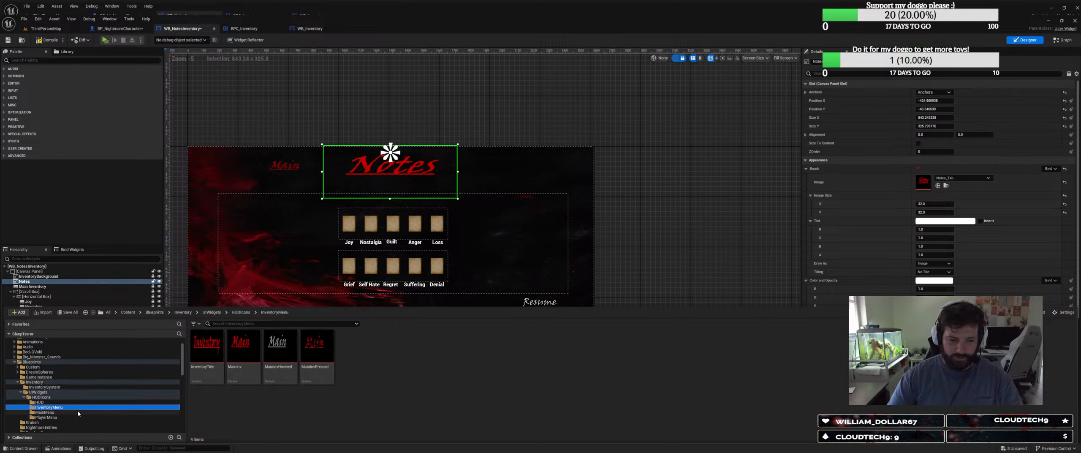
{"action": "left_click", "coordinate": [85, 417]}
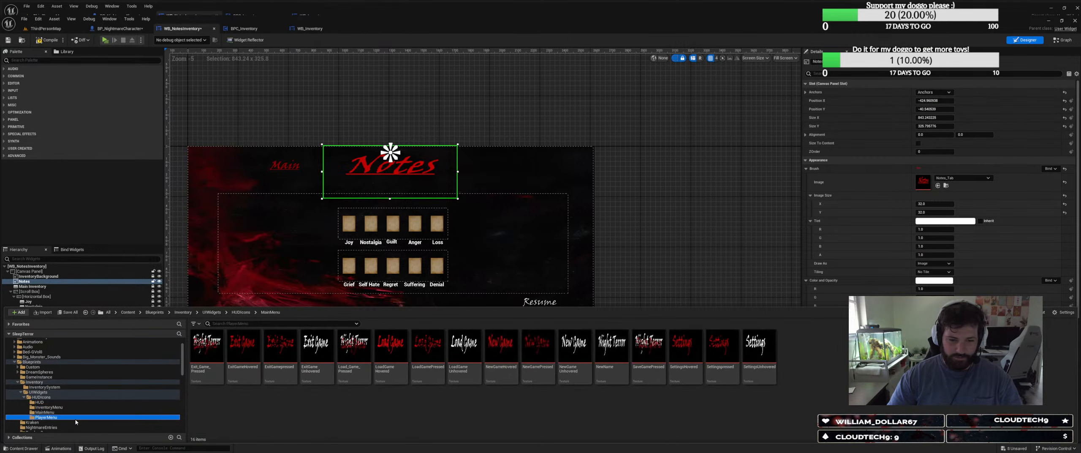
{"action": "double_click", "coordinate": [30, 393]}
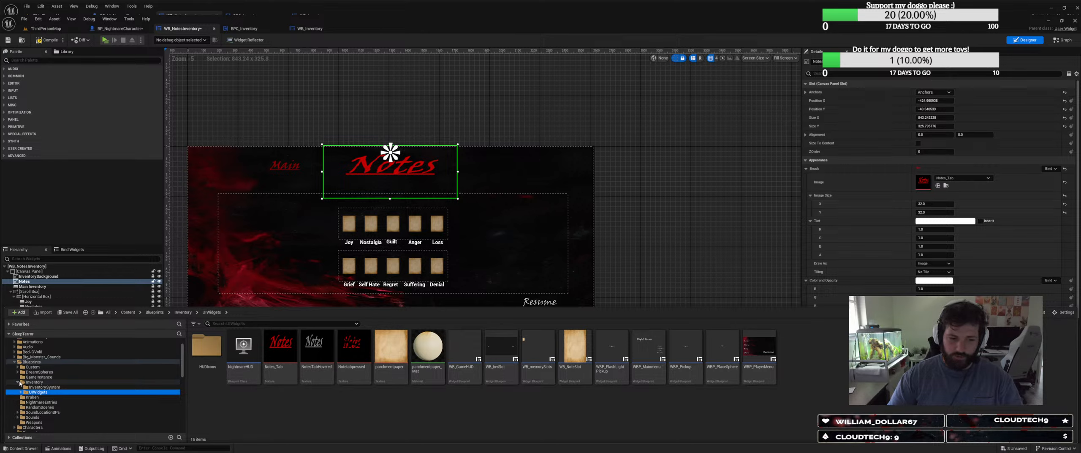
{"action": "left_click", "coordinate": [18, 381]}
{"action": "double_click", "coordinate": [239, 365]}
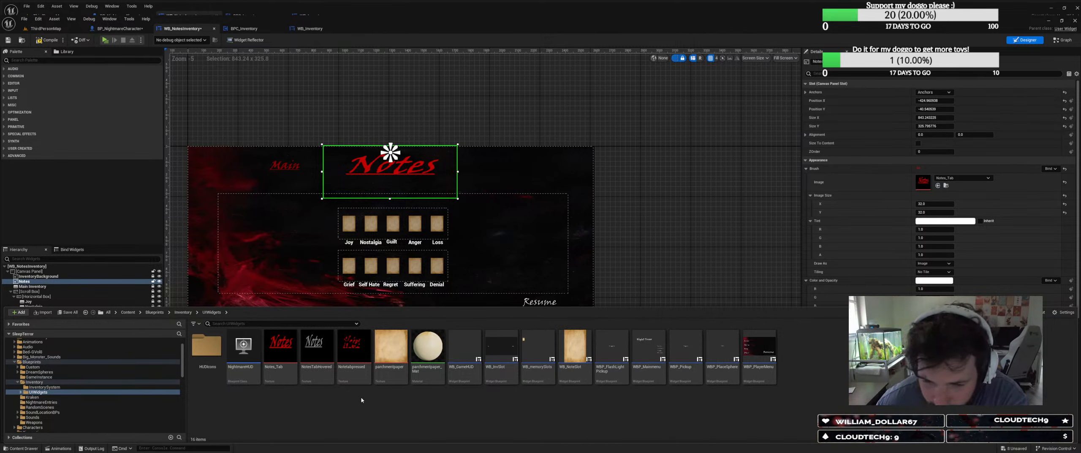
{"action": "left_click", "coordinate": [45, 387]}
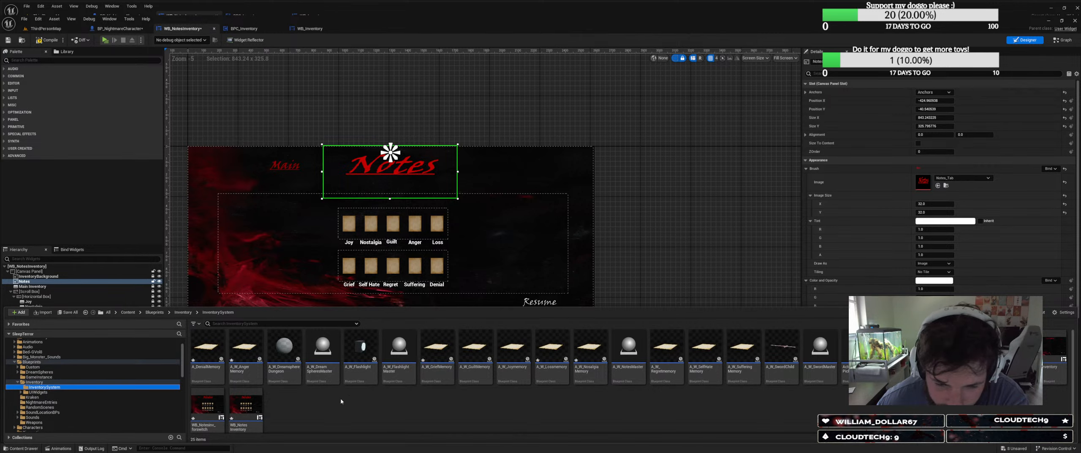
{"action": "scroll", "coordinate": [215, 410], "scroll_direction": "down", "scroll_amount": 1}
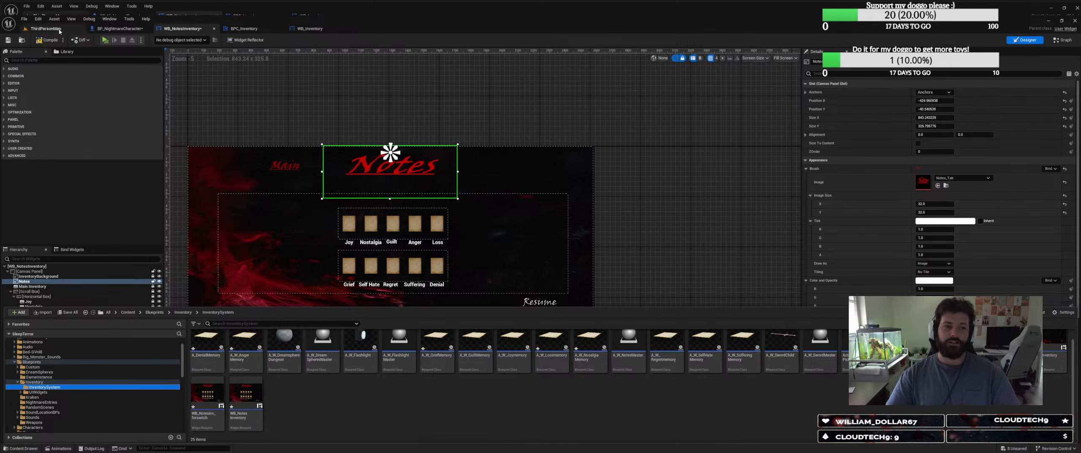
Compile the WB_NotesInventory widget and launch the game preview to test it.
{"action": "left_click", "coordinate": [46, 41]}
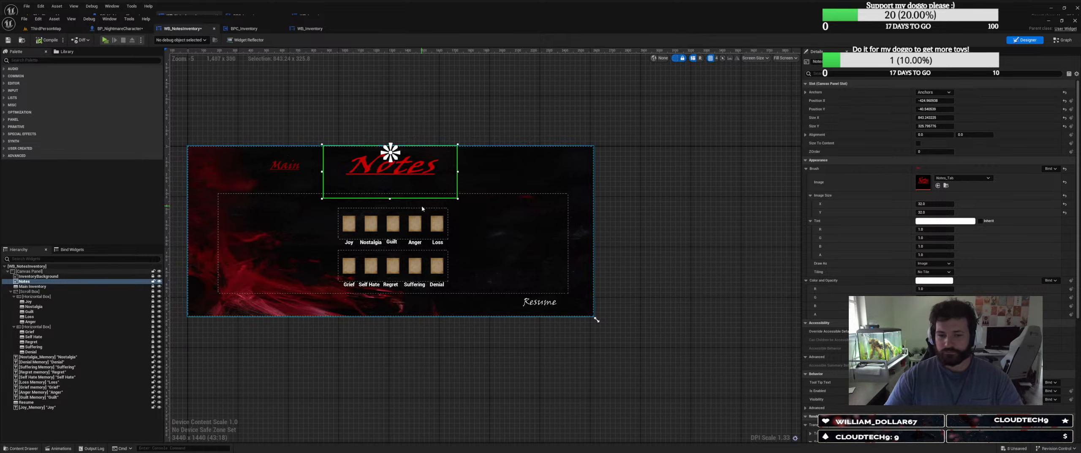
{"action": "left_click", "coordinate": [382, 232]}
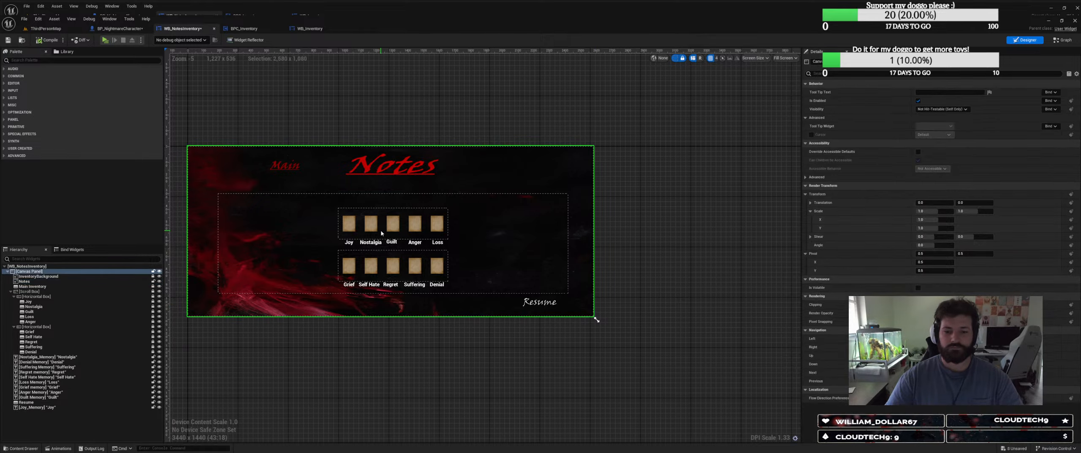
{"action": "left_click", "coordinate": [105, 40]}
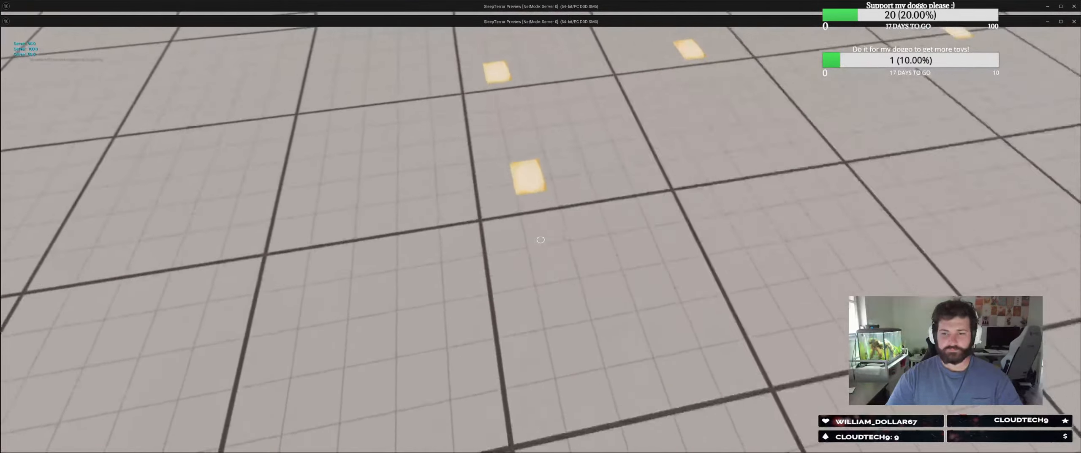
Walk across the floor in the game preview and pick up the scattered memory notes.
{"action": "key", "text": "w"}
{"action": "key", "text": "e"}
{"action": "key", "text": "e"}
{"action": "key", "text": "e"}
{"action": "key", "text": "w"}
{"action": "key", "text": "e"}
{"action": "key", "text": "e"}
{"action": "key", "text": "e"}
{"action": "key", "text": "e"}
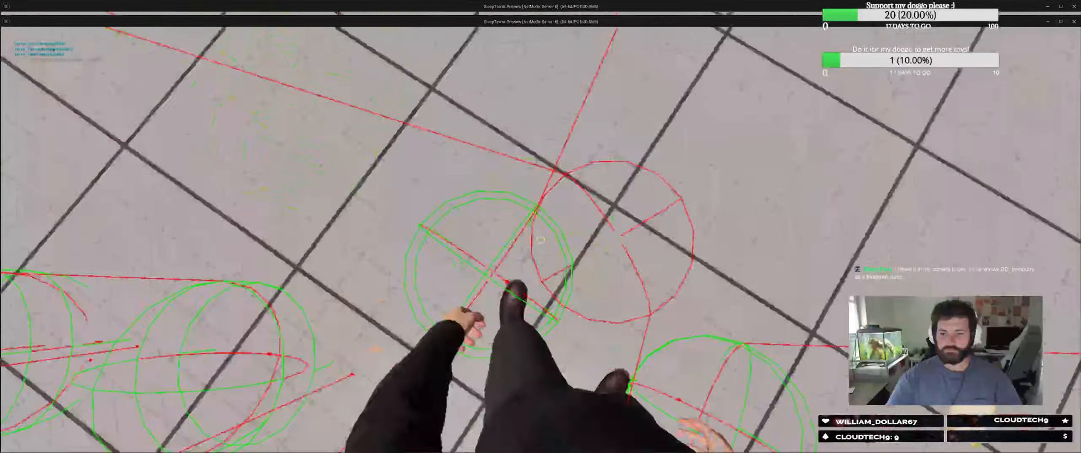
{"action": "key", "text": "w"}
{"action": "key", "text": "e"}
{"action": "key", "text": "e"}
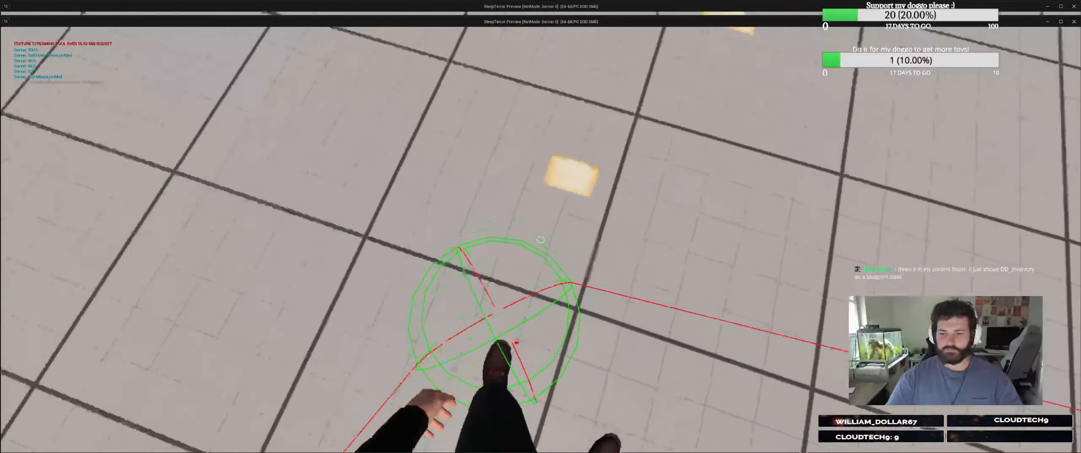
{"action": "key", "text": "w"}
{"action": "key", "text": "e"}
{"action": "key", "text": "e"}
Open the in-game inventory's Notes page and compare its labels with the designer layout, using a smaller preview window.
{"action": "key", "text": "Tab"}
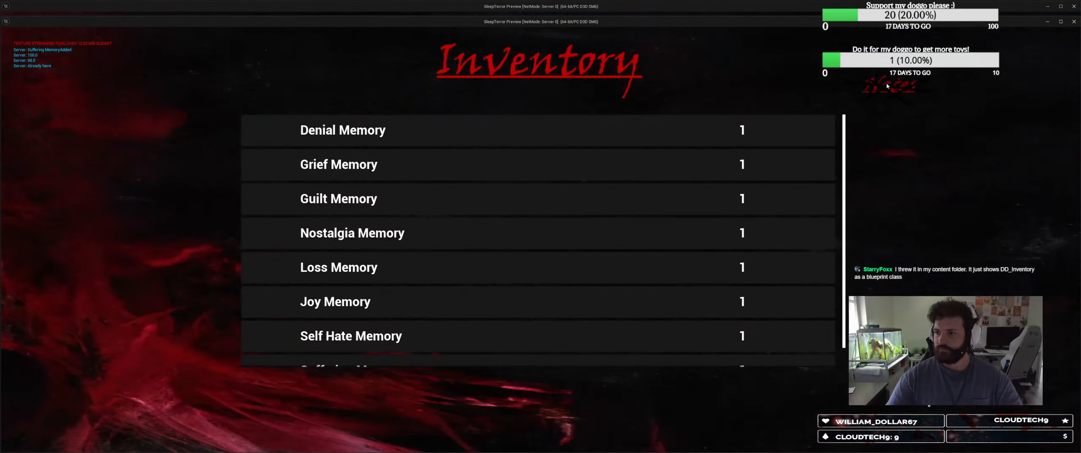
{"action": "left_click", "coordinate": [888, 86]}
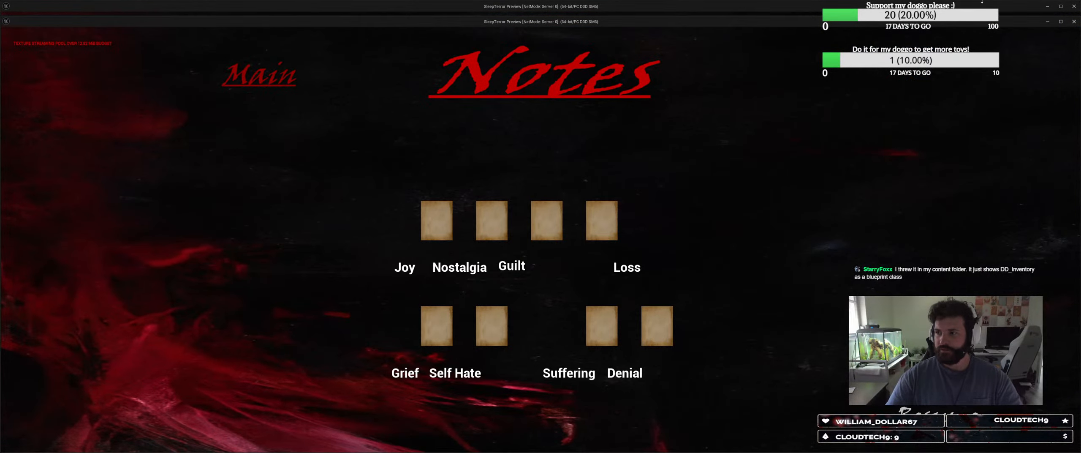
{"action": "left_click", "coordinate": [1061, 22]}
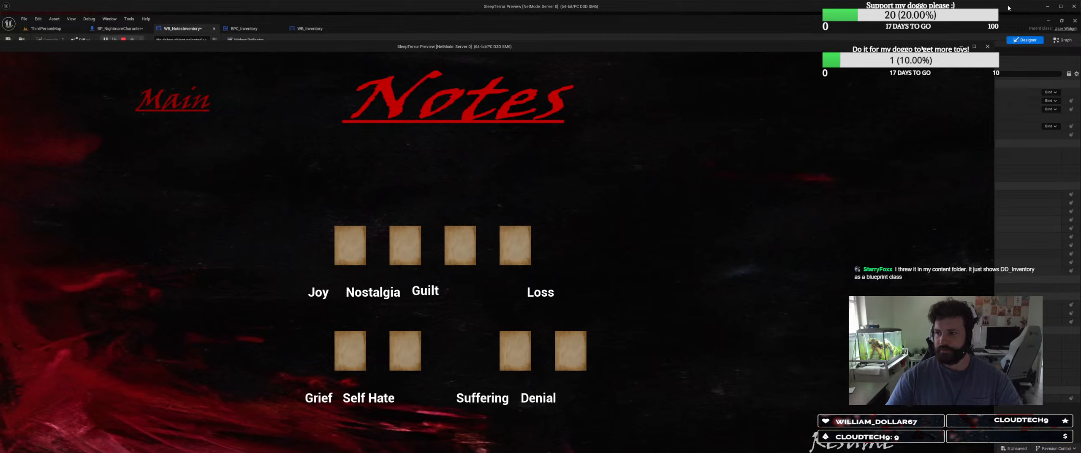
{"action": "left_click", "coordinate": [995, 96]}
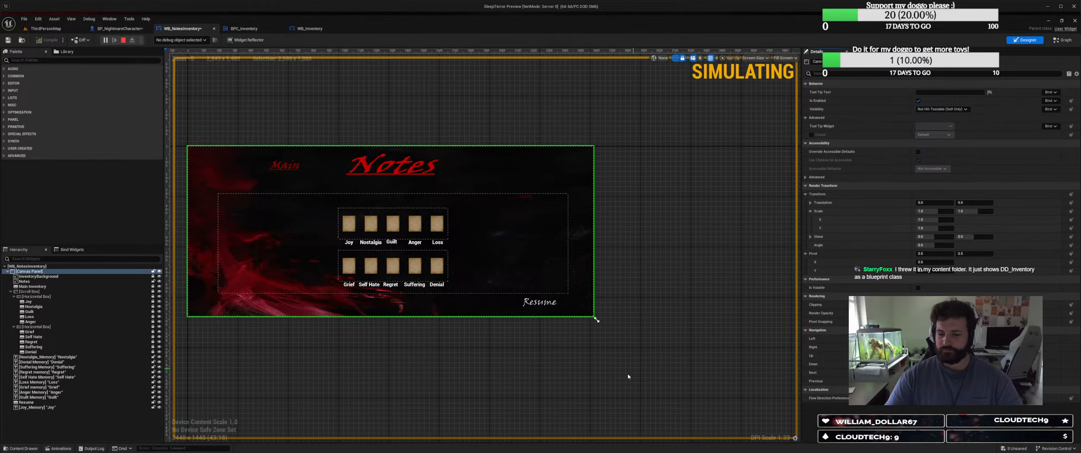
{"action": "left_click", "coordinate": [683, 431]}
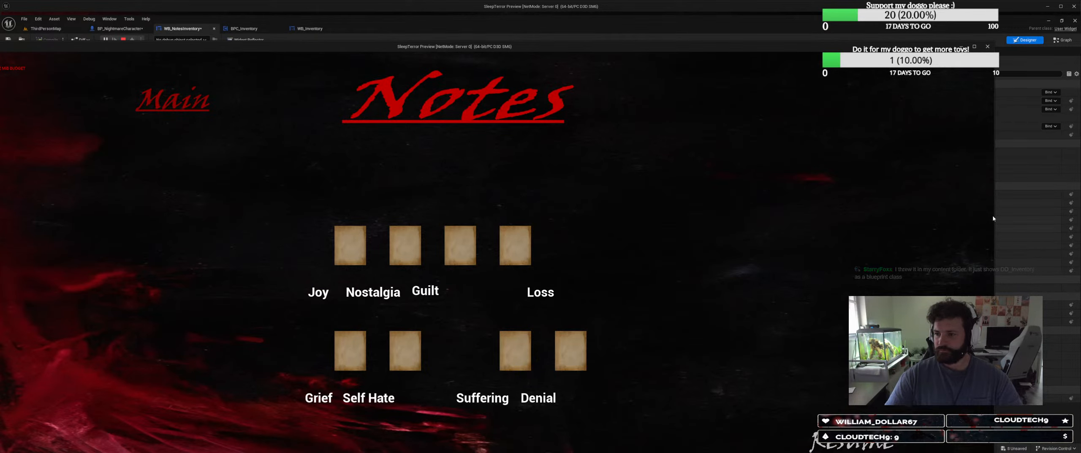
{"action": "left_click_drag", "start_coordinate": [994, 215], "coordinate": [920, 262]}
{"action": "left_click_drag", "start_coordinate": [661, 47], "coordinate": [0, 47]}
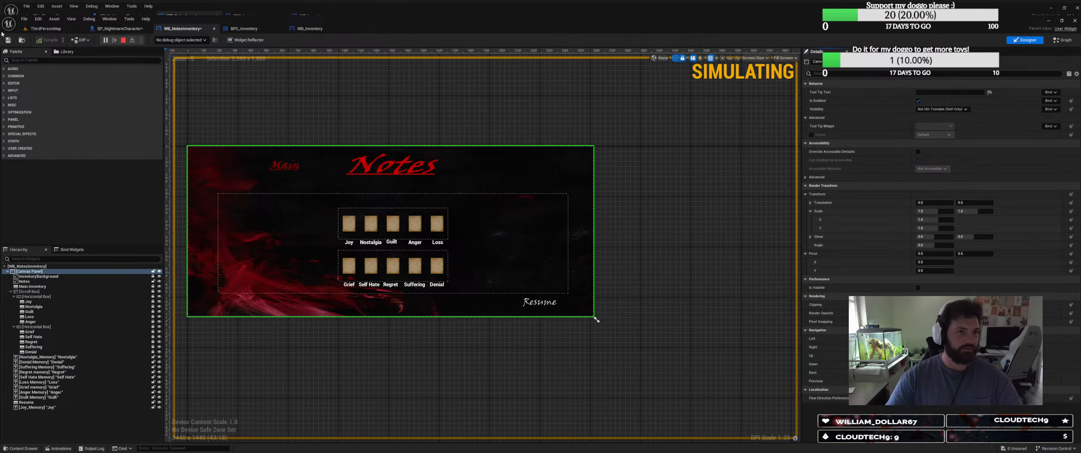
End the game preview and resize the WB_NotesInventory designer screen to 2560 x 1080.
{"action": "key", "text": "Escape"}
{"action": "left_click_drag", "start_coordinate": [596, 319], "coordinate": [493, 278]}
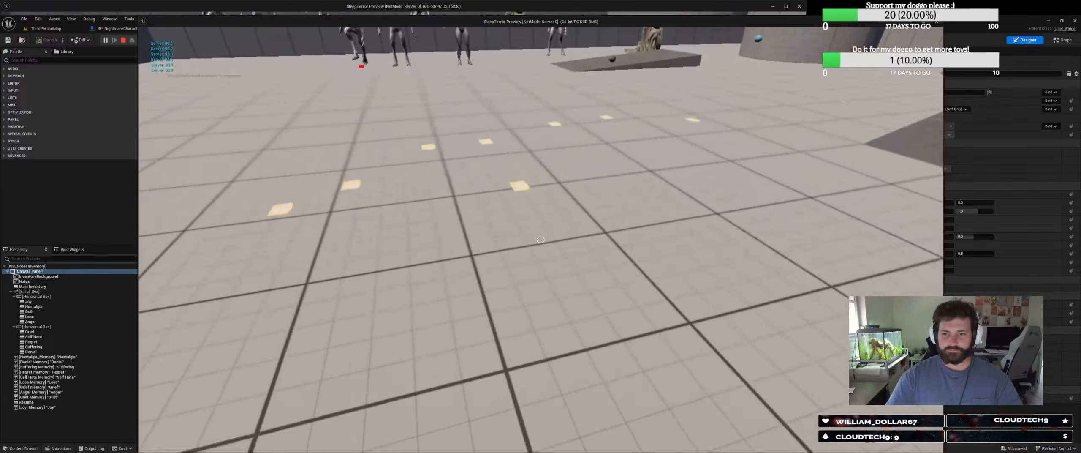
Collect the Joy and Nostalgia notes in a new preview, check the Notes page windowed and maximized, and end the preview.
{"action": "key", "text": "e"}
{"action": "key", "text": "e"}
{"action": "key", "text": "Tab"}
{"action": "left_click", "coordinate": [794, 93]}
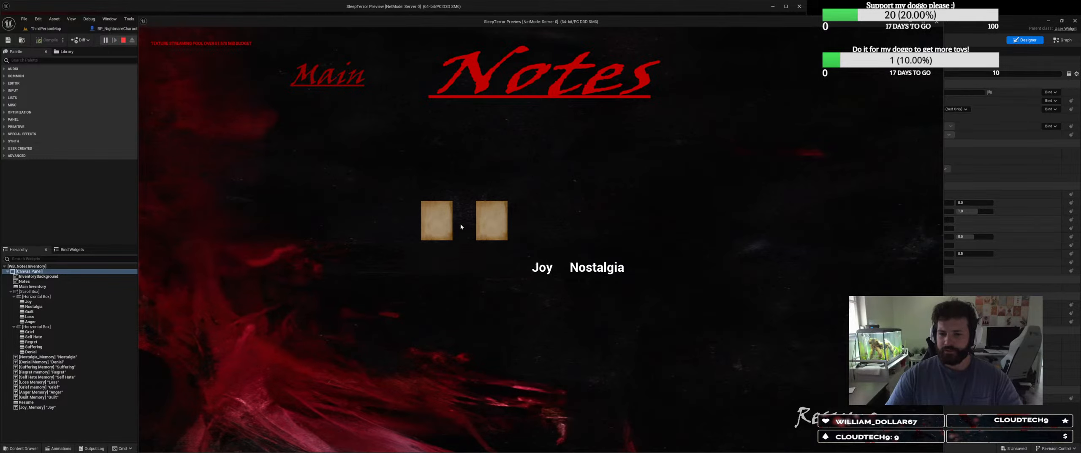
{"action": "left_click_drag", "start_coordinate": [701, 22], "coordinate": [706, 12]}
{"action": "left_click_drag", "start_coordinate": [613, 18], "coordinate": [596, 6]}
{"action": "key", "text": "Tab"}
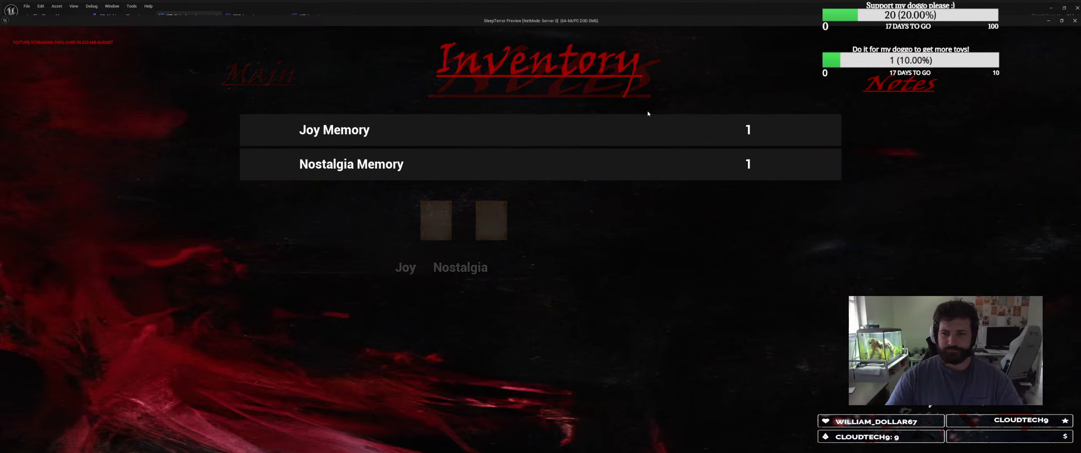
{"action": "key", "text": "Tab"}
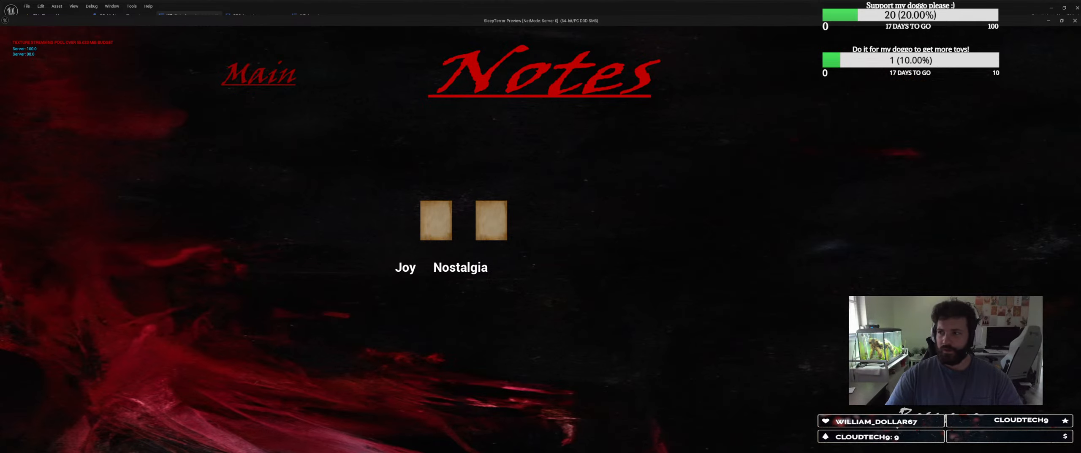
{"action": "key", "text": "Escape"}
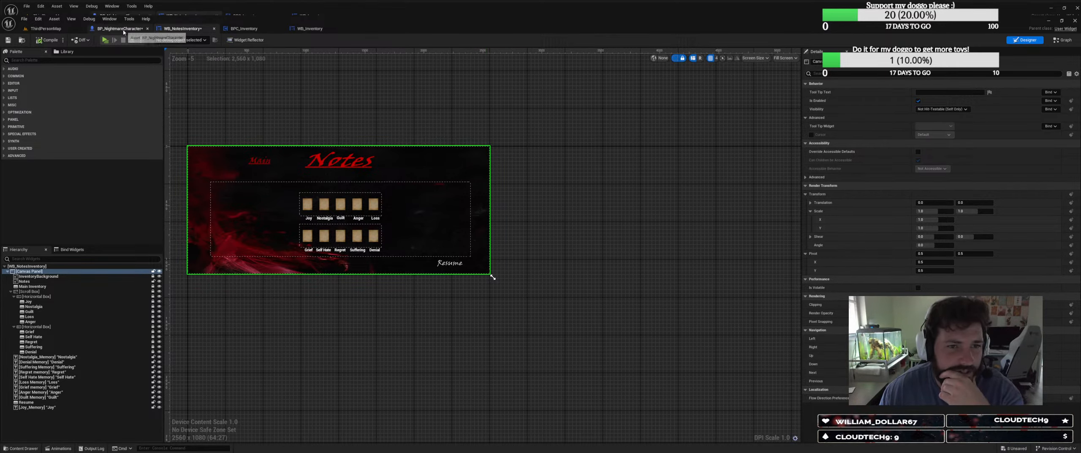
Open the DD_Inventory blueprint from the project's Inventory folder, inspect its event graph and variables, and close it.
{"action": "left_click", "coordinate": [19, 448]}
{"action": "left_click", "coordinate": [34, 381]}
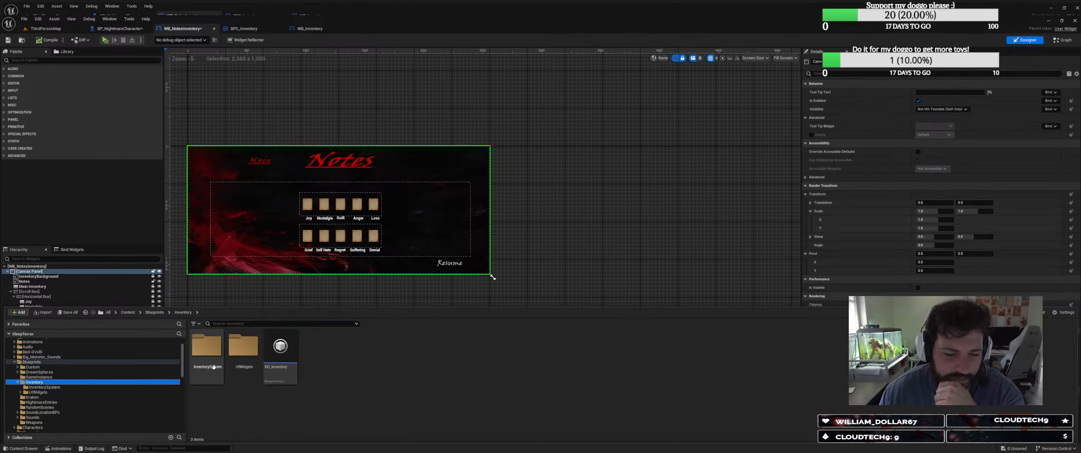
{"action": "left_click", "coordinate": [212, 363]}
{"action": "left_click", "coordinate": [245, 363]}
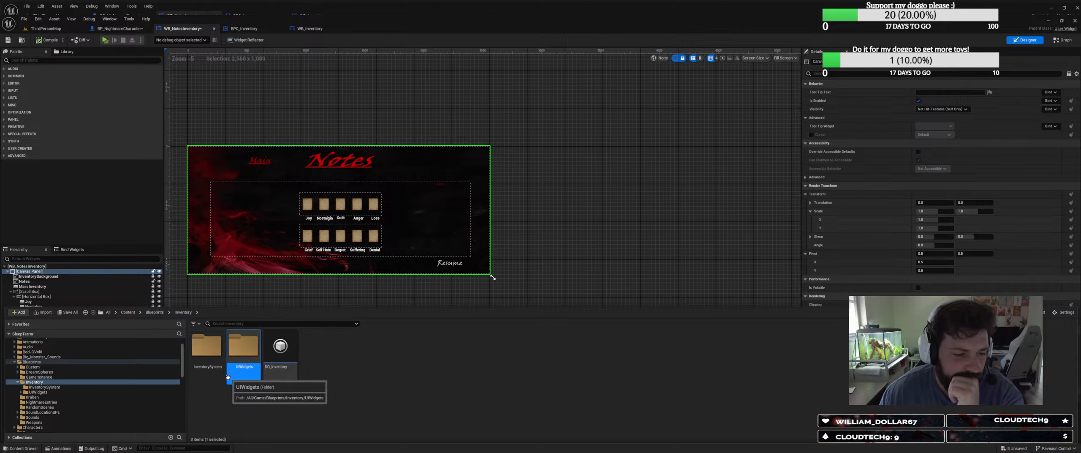
{"action": "double_click", "coordinate": [295, 354]}
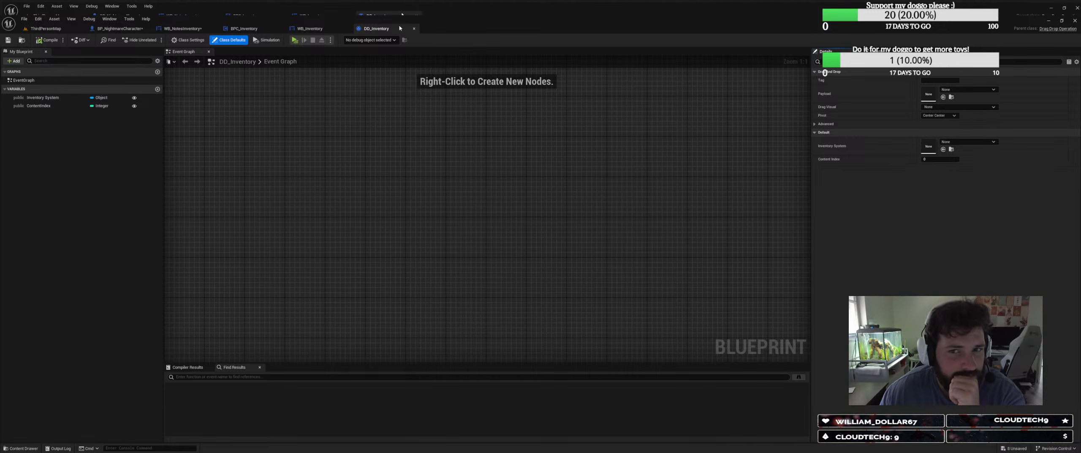
{"action": "left_click", "coordinate": [414, 28]}
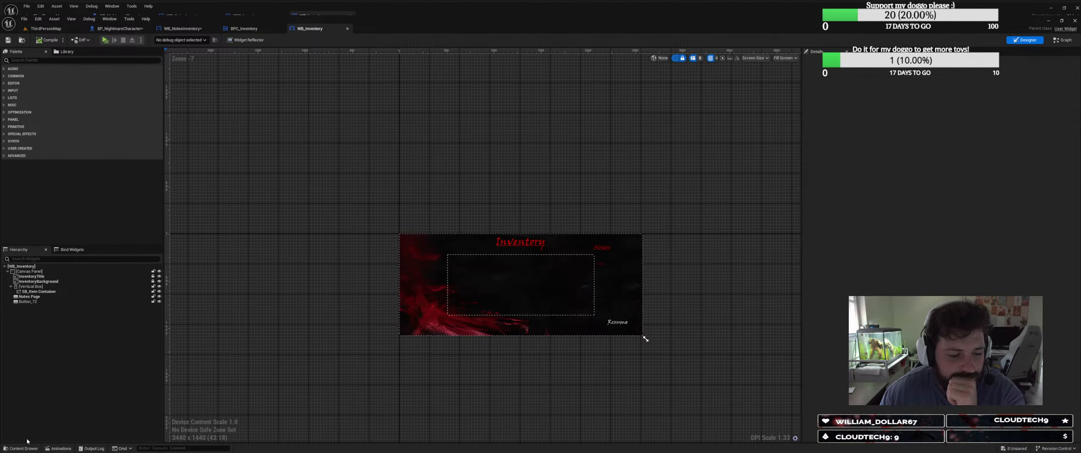
Return to the project's Inventory folder and check its InventorySystem and UIWidgets subfolders.
{"action": "left_click", "coordinate": [22, 448]}
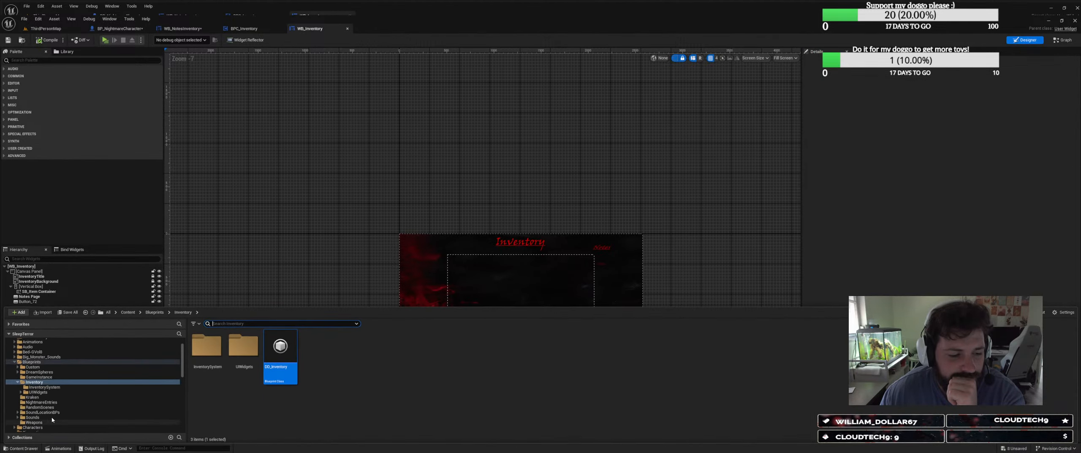
{"action": "left_click", "coordinate": [237, 411]}
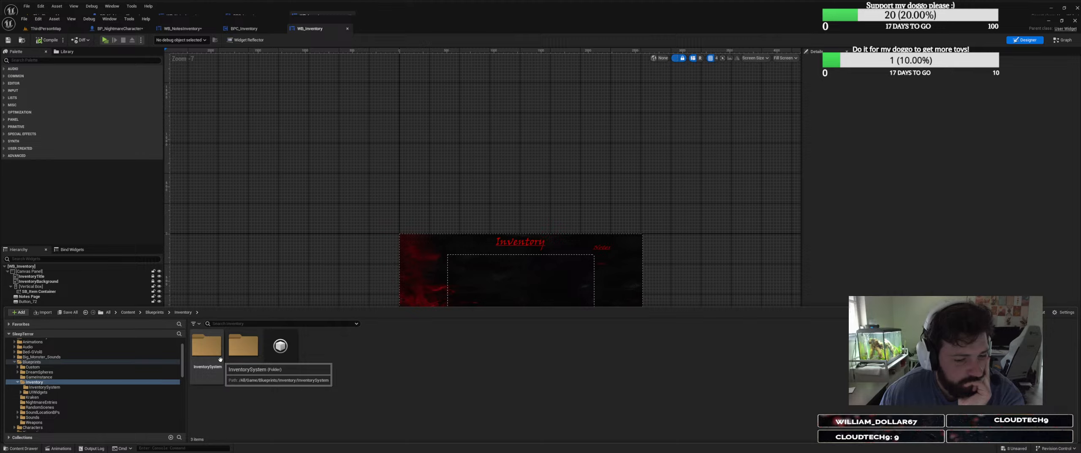
{"action": "left_click", "coordinate": [243, 359]}
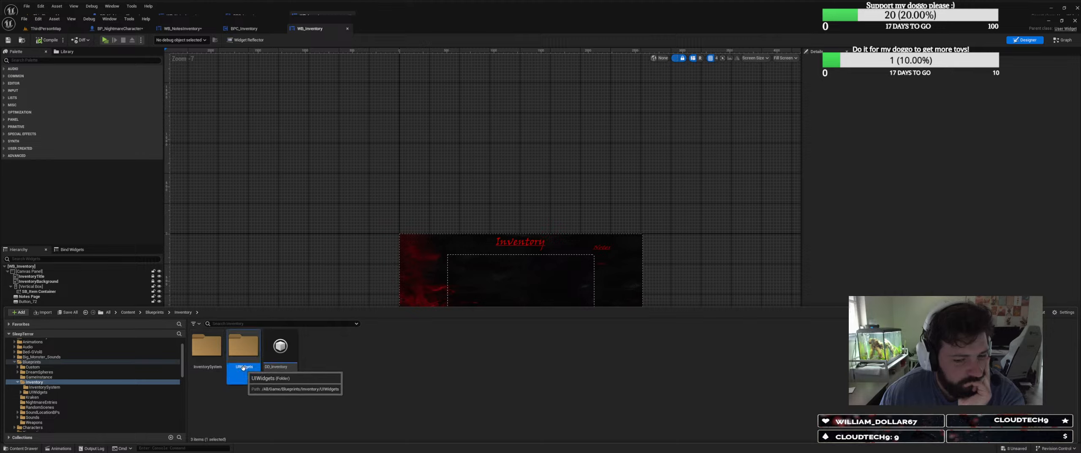
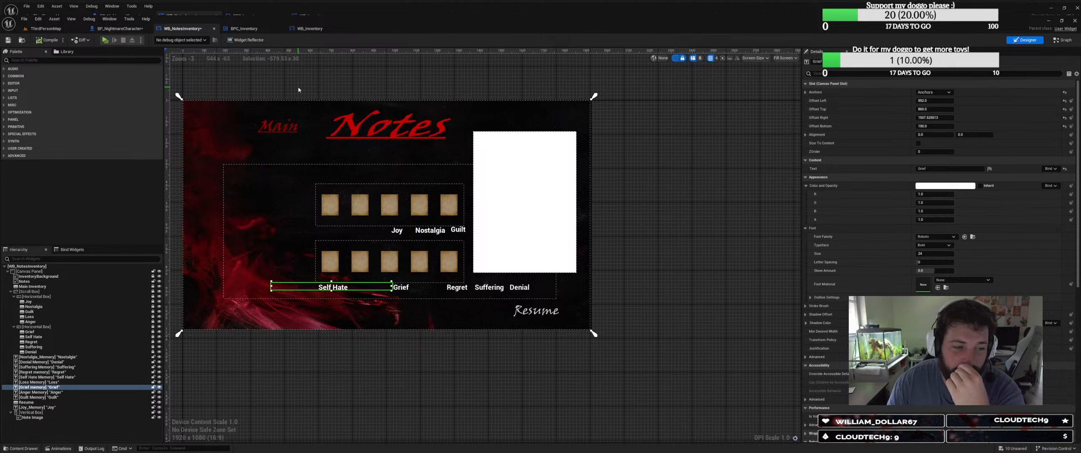
Look through the open BPC_Inventory, WB_Inventory, BP_NightmareCharacter, WB_NotesInventory and ThirdPersonMap assets, ending on the WB_Inventory layout.
{"action": "left_click", "coordinate": [264, 28]}
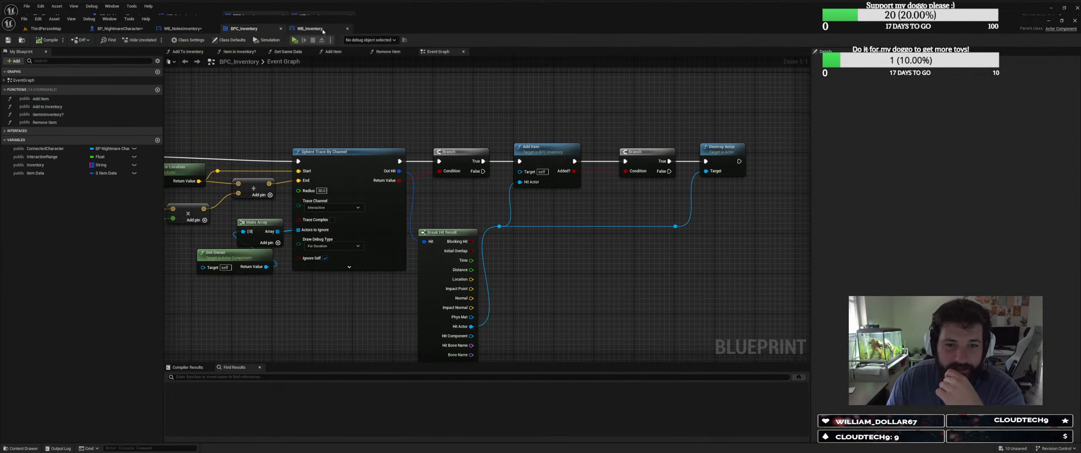
{"action": "left_click", "coordinate": [313, 28]}
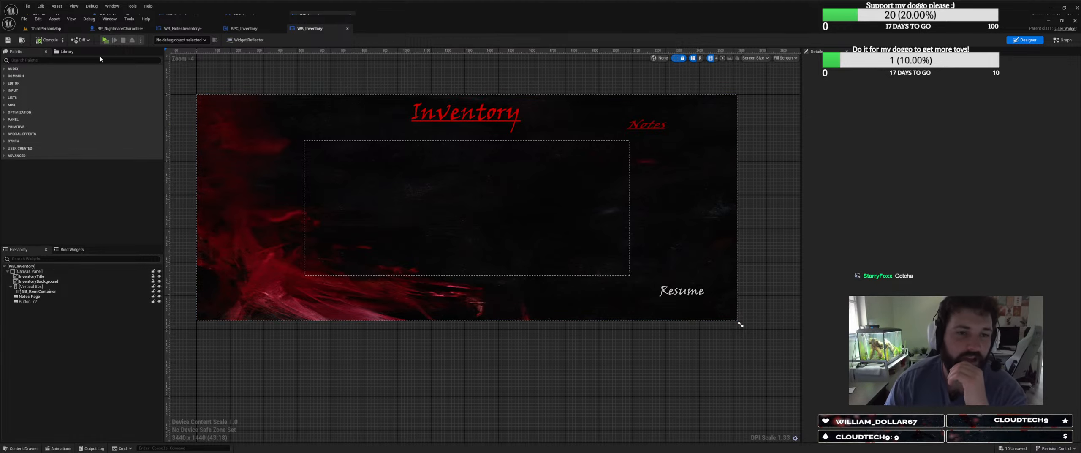
{"action": "left_click", "coordinate": [67, 27]}
{"action": "left_click", "coordinate": [110, 27]}
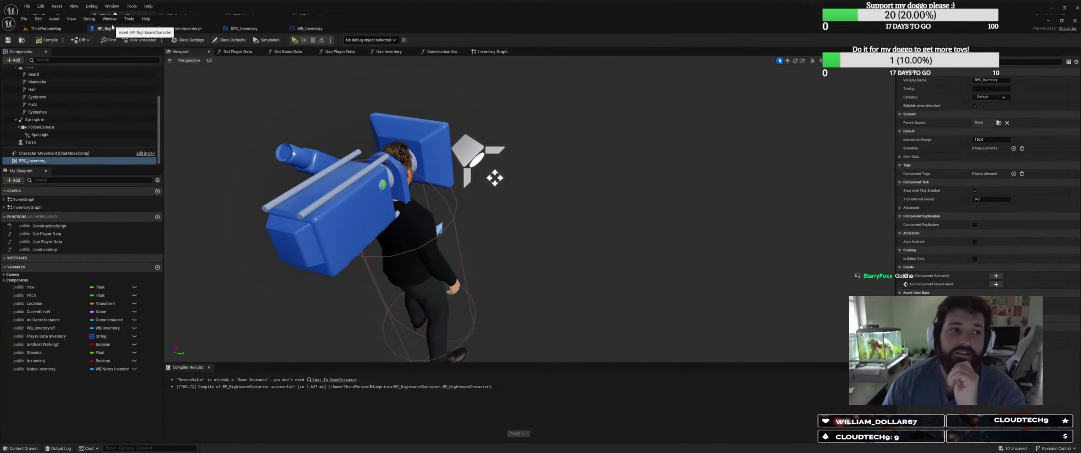
{"action": "left_click", "coordinate": [192, 29]}
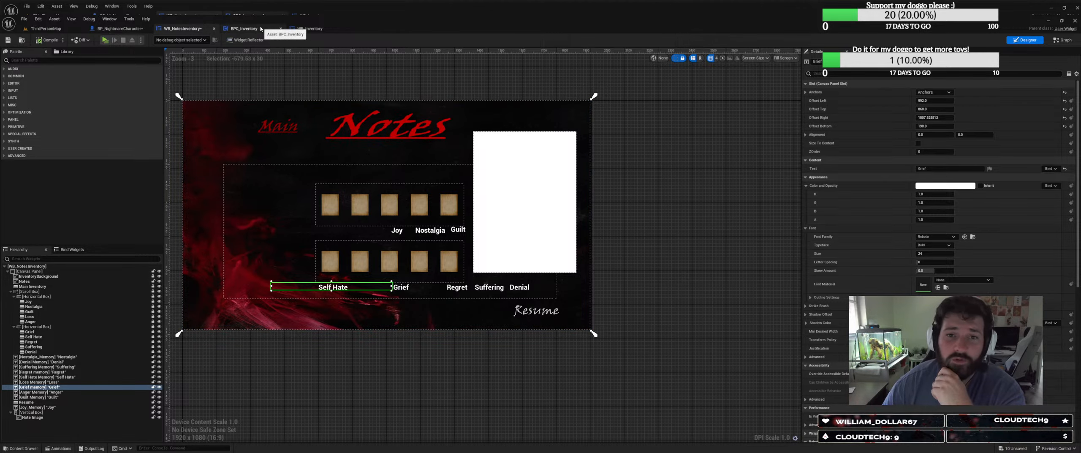
{"action": "left_click", "coordinate": [115, 29]}
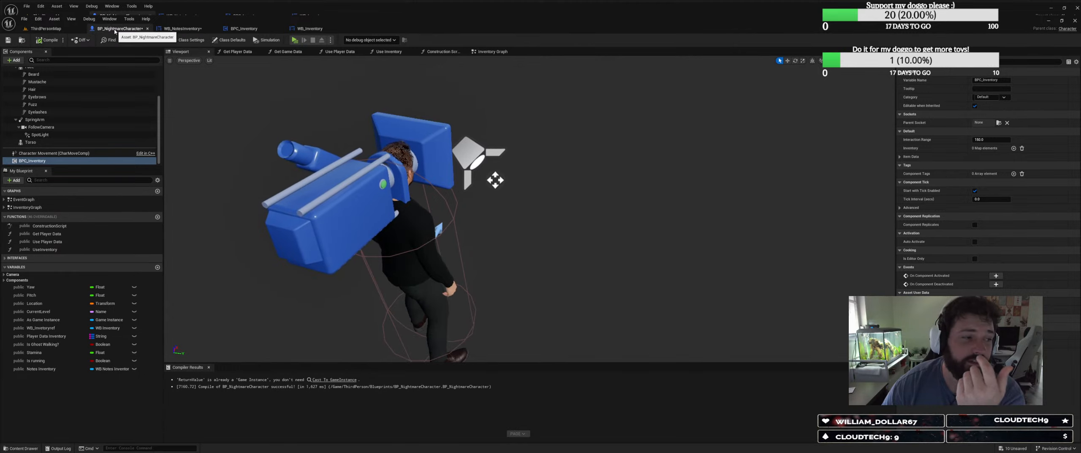
{"action": "left_click", "coordinate": [57, 29]}
{"action": "left_click", "coordinate": [112, 29]}
{"action": "left_click", "coordinate": [195, 29]}
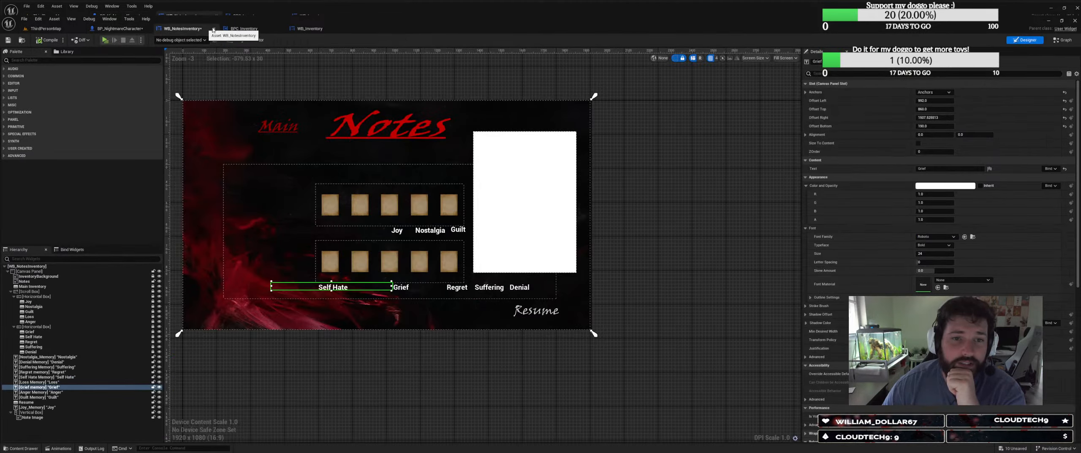
{"action": "left_click", "coordinate": [243, 28]}
{"action": "left_click", "coordinate": [292, 29]}
{"action": "left_click", "coordinate": [243, 28]}
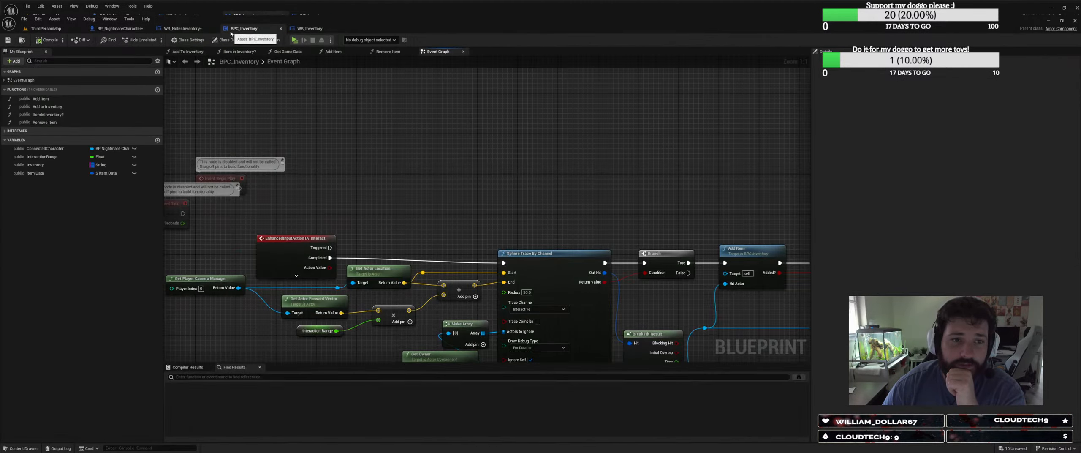
{"action": "left_click", "coordinate": [183, 29]}
{"action": "left_click", "coordinate": [118, 28]}
{"action": "left_click", "coordinate": [39, 30]}
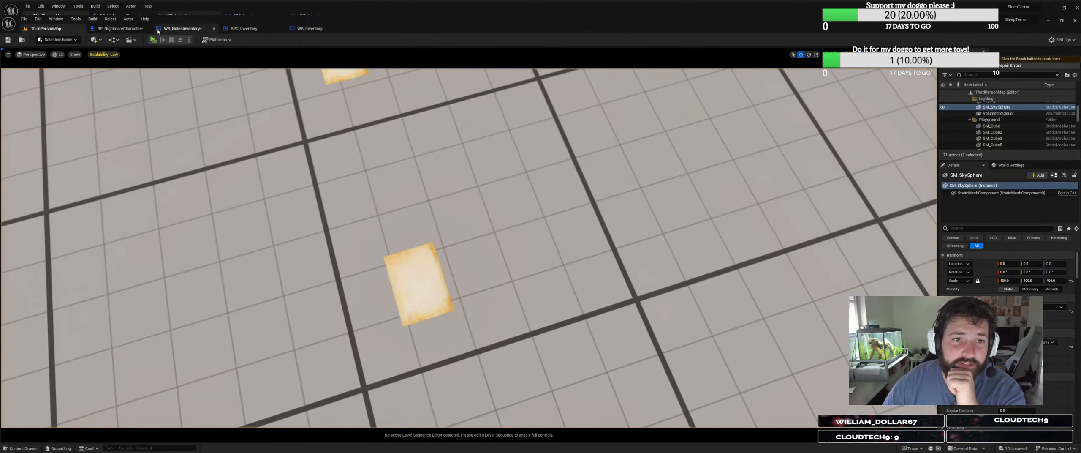
{"action": "left_click", "coordinate": [183, 28]}
{"action": "left_click", "coordinate": [243, 28]}
{"action": "left_click", "coordinate": [311, 29]}
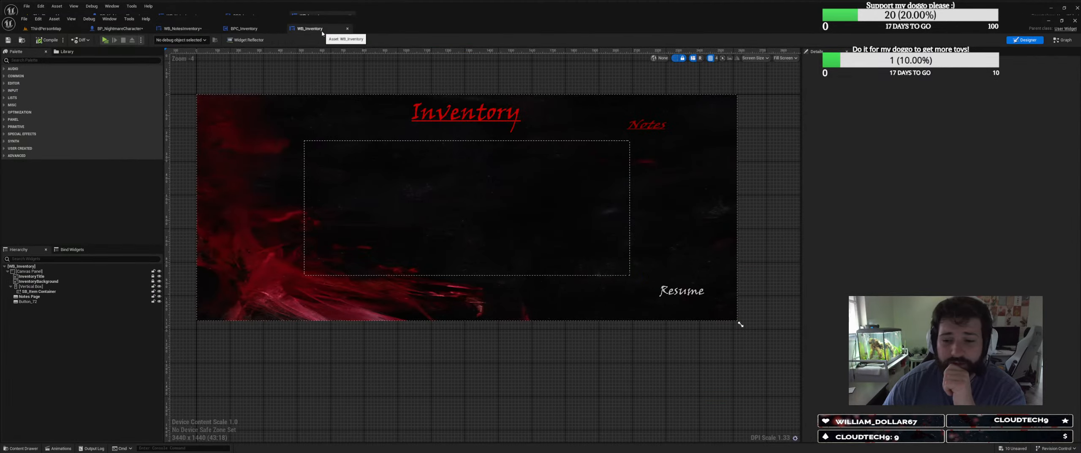
{"action": "left_click", "coordinate": [268, 150]}
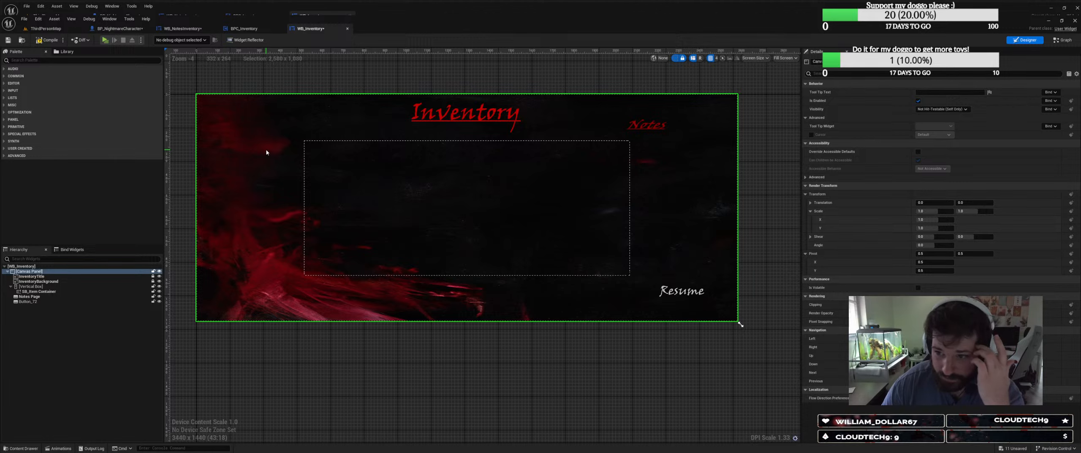
Resize the WB_NotesInventory designer screen to 1280 x 720 and select the white Note Image.
{"action": "left_click", "coordinate": [182, 28]}
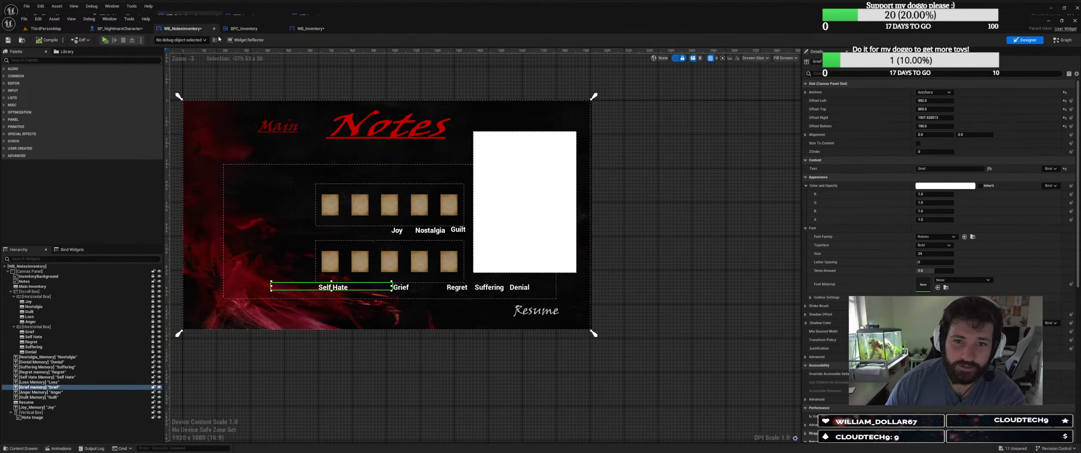
{"action": "left_click", "coordinate": [248, 144]}
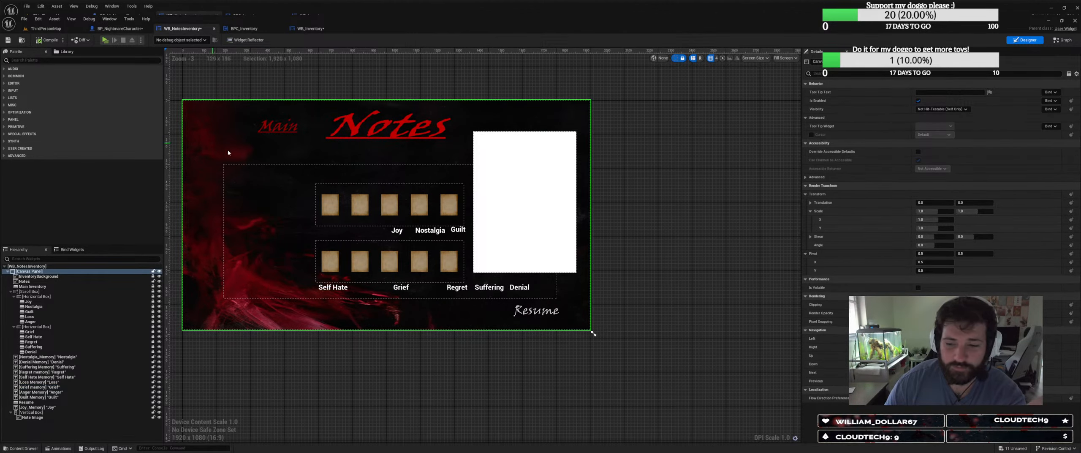
{"action": "left_click_drag", "start_coordinate": [592, 334], "coordinate": [455, 253]}
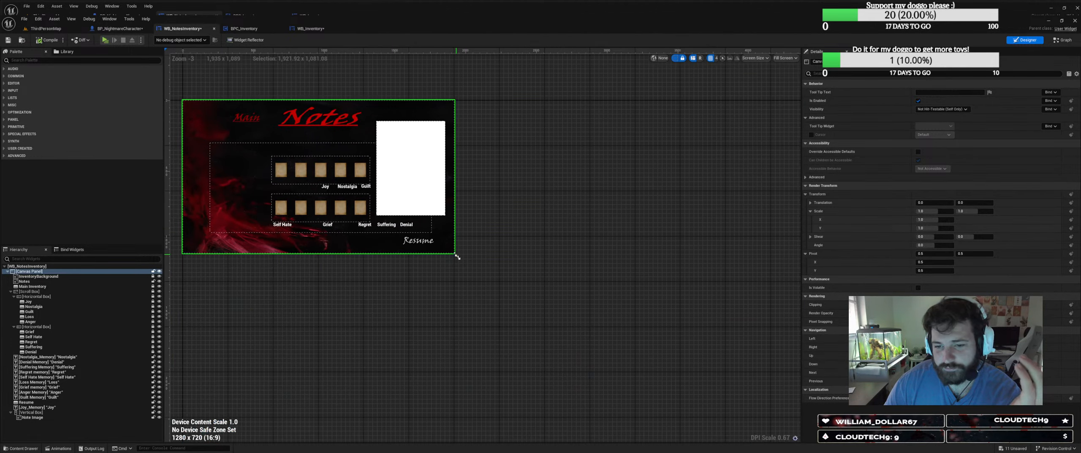
{"action": "left_click", "coordinate": [421, 199]}
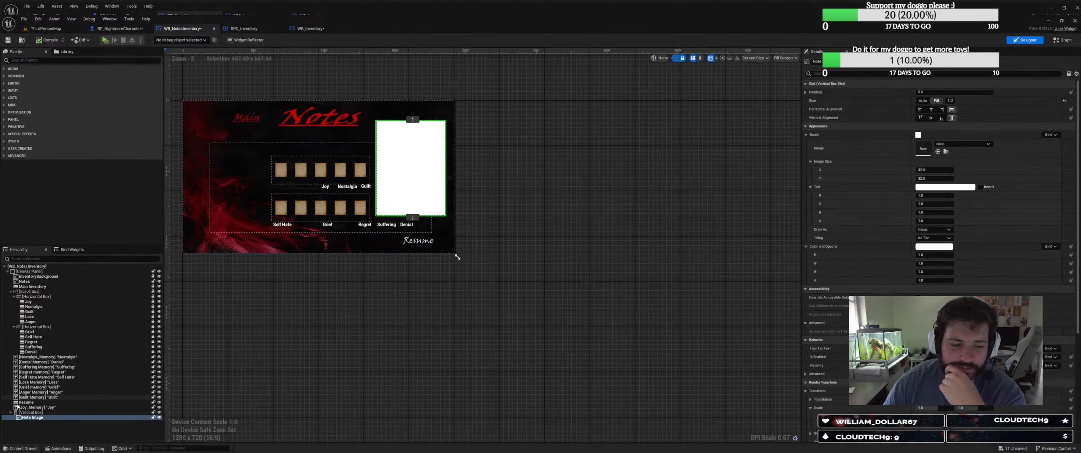
Anchor the note image's vertical box at the image's upper centre and resize the preview screen to 2114 x 982 to check the layout.
{"action": "left_click", "coordinate": [28, 414]}
{"action": "left_click_drag", "start_coordinate": [181, 98], "coordinate": [410, 134]}
{"action": "mouse_move", "coordinate": [458, 256]}
{"action": "left_mouse_down"}
{"action": "mouse_move", "coordinate": [561, 311]}
{"action": "mouse_move", "coordinate": [676, 350]}
{"action": "mouse_move", "coordinate": [397, 248]}
{"action": "mouse_move", "coordinate": [449, 285]}
{"action": "mouse_move", "coordinate": [595, 334]}
{"action": "mouse_move", "coordinate": [393, 292]}
{"action": "mouse_move", "coordinate": [184, 101]}
{"action": "mouse_move", "coordinate": [425, 277]}
{"action": "mouse_move", "coordinate": [448, 260]}
{"action": "left_mouse_up"}
{"action": "left_click", "coordinate": [489, 287]}
{"action": "left_click", "coordinate": [463, 286]}
{"action": "left_click_drag", "start_coordinate": [593, 333], "coordinate": [635, 311]}
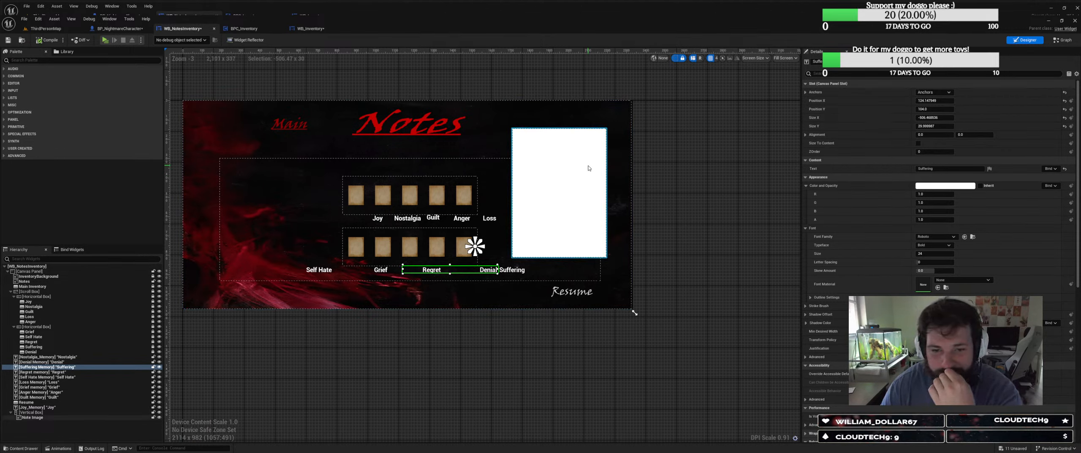
{"action": "left_click", "coordinate": [51, 413]}
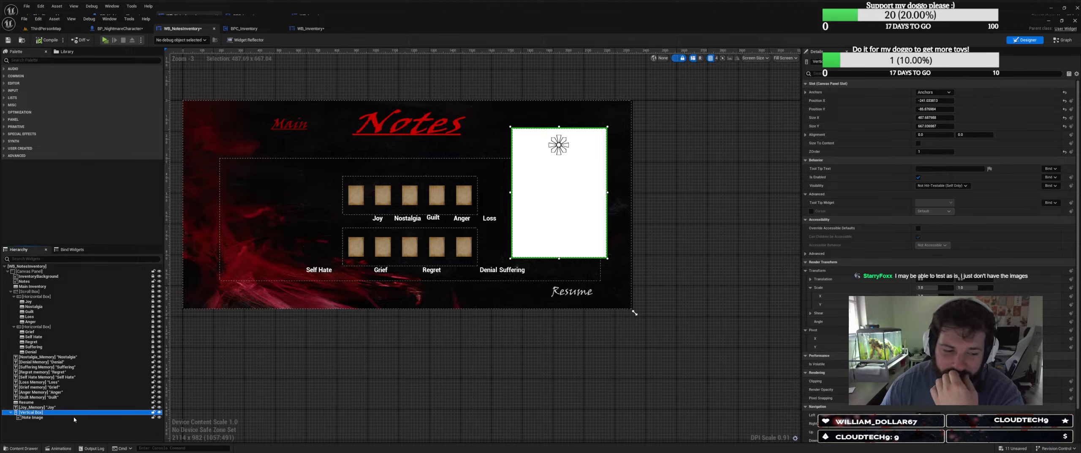
{"action": "left_click", "coordinate": [47, 357]}
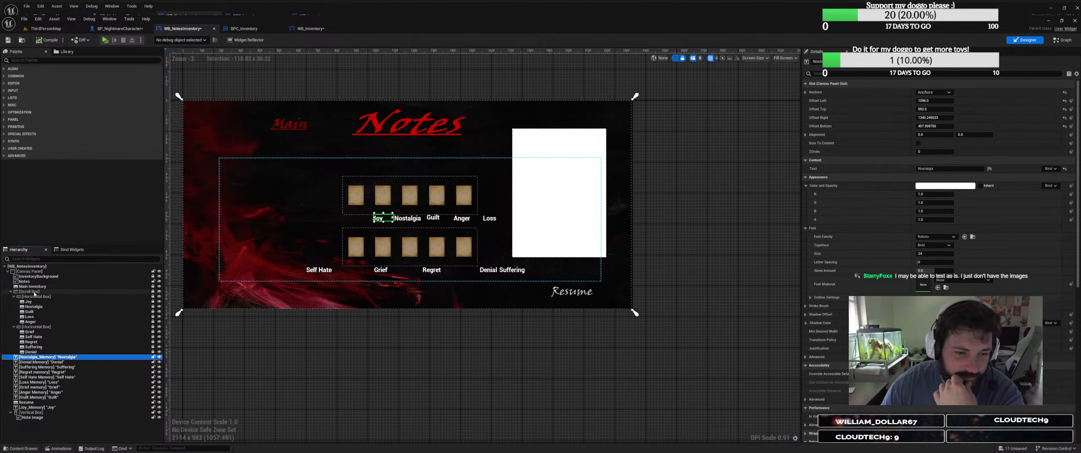
Search the widget palette for Horizontal and add a Horizontal Box to the Canvas Panel.
{"action": "left_click", "coordinate": [36, 259]}
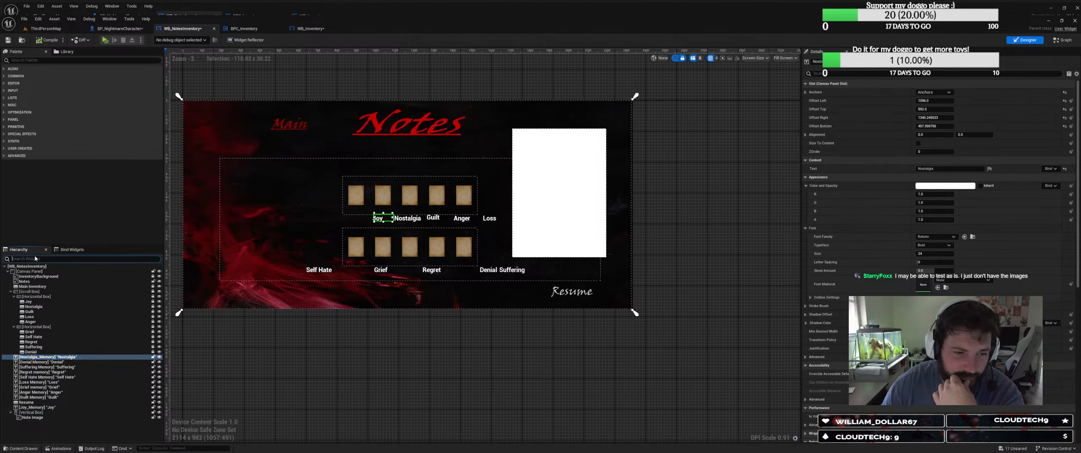
{"action": "left_click", "coordinate": [39, 60]}
{"action": "type", "text": "Horizontal"}
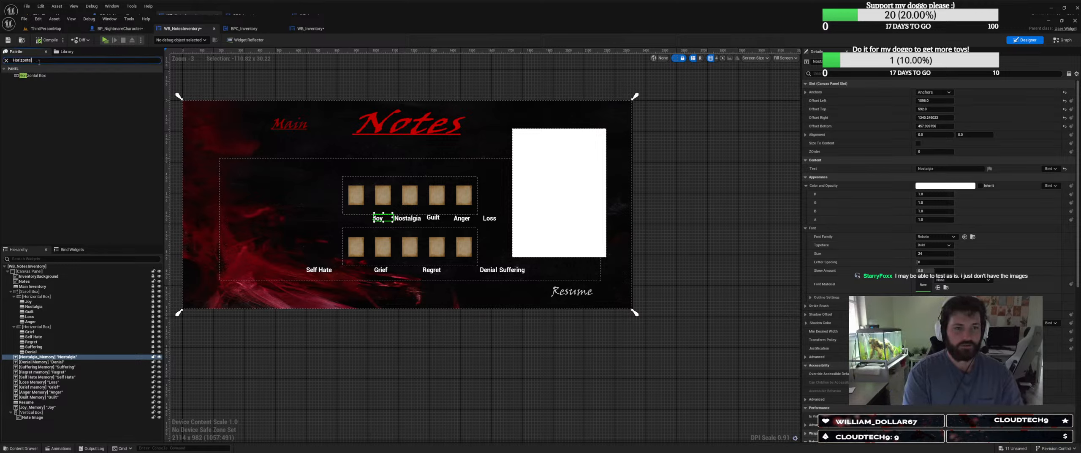
{"action": "left_click_drag", "start_coordinate": [37, 76], "coordinate": [34, 271]}
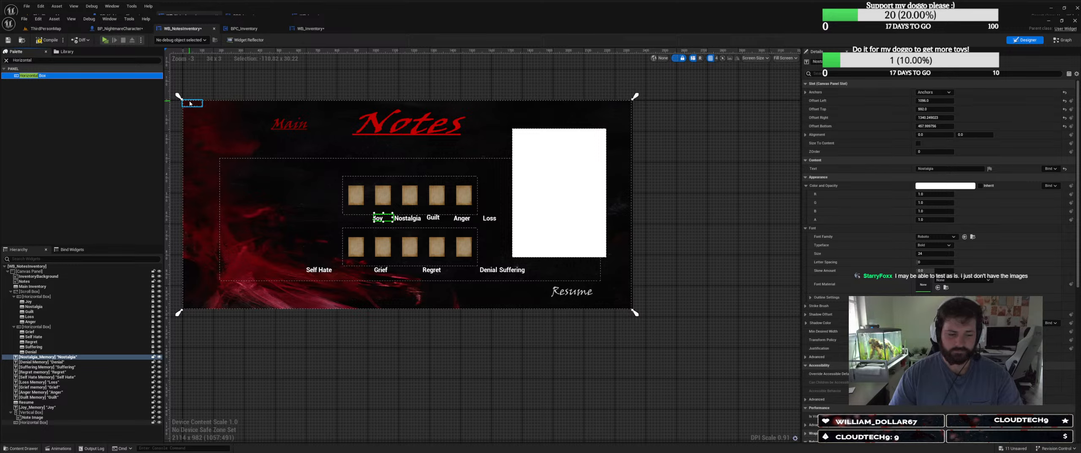
Try to regroup the Nostalgia label with the new horizontal box and place it below the upper row's first note icon.
{"action": "left_click", "coordinate": [50, 358]}
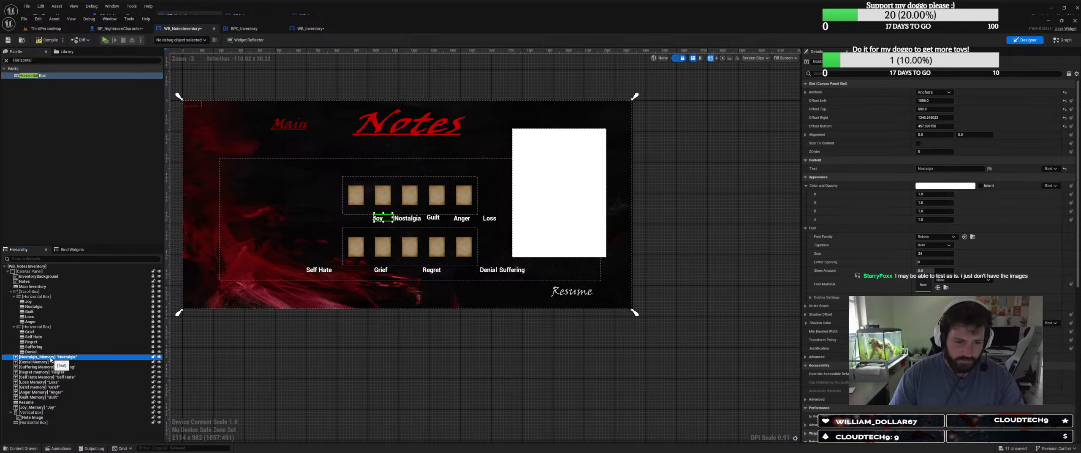
{"action": "left_click_drag", "start_coordinate": [50, 359], "coordinate": [38, 422]}
{"action": "left_click_drag", "start_coordinate": [198, 106], "coordinate": [356, 219]}
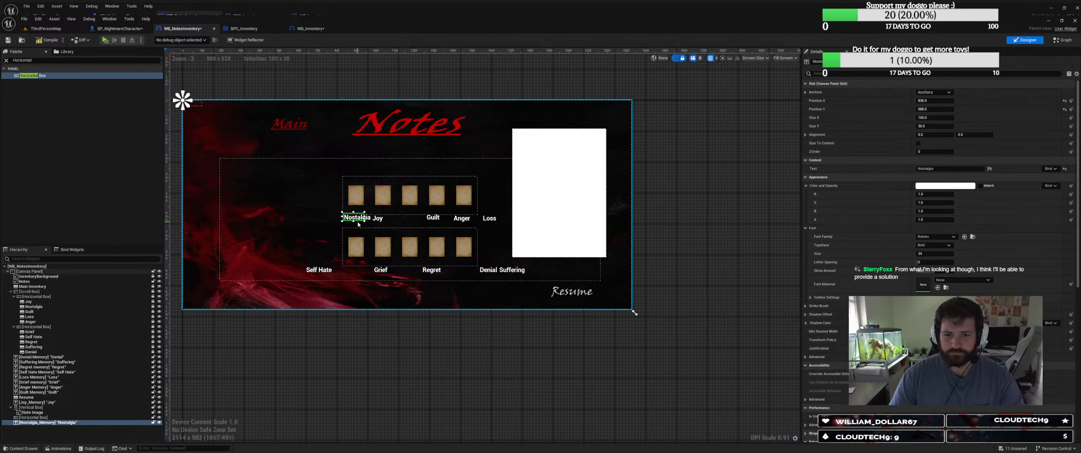
{"action": "left_click_drag", "start_coordinate": [183, 100], "coordinate": [382, 217]}
{"action": "left_click", "coordinate": [375, 222]}
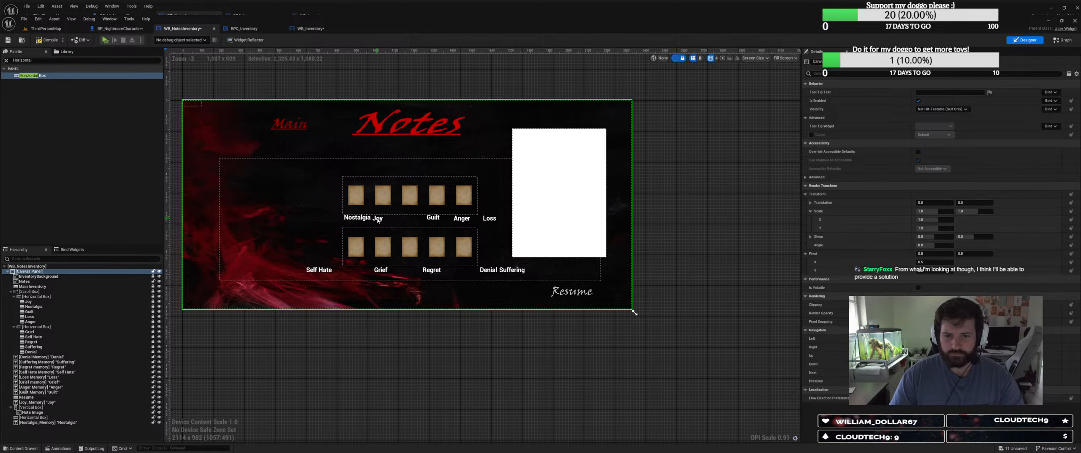
Place the new horizontal box below the upper row's first note icon and anchor it below the middle icon.
{"action": "scroll", "coordinate": [381, 219], "scroll_direction": "up", "scroll_amount": 2}
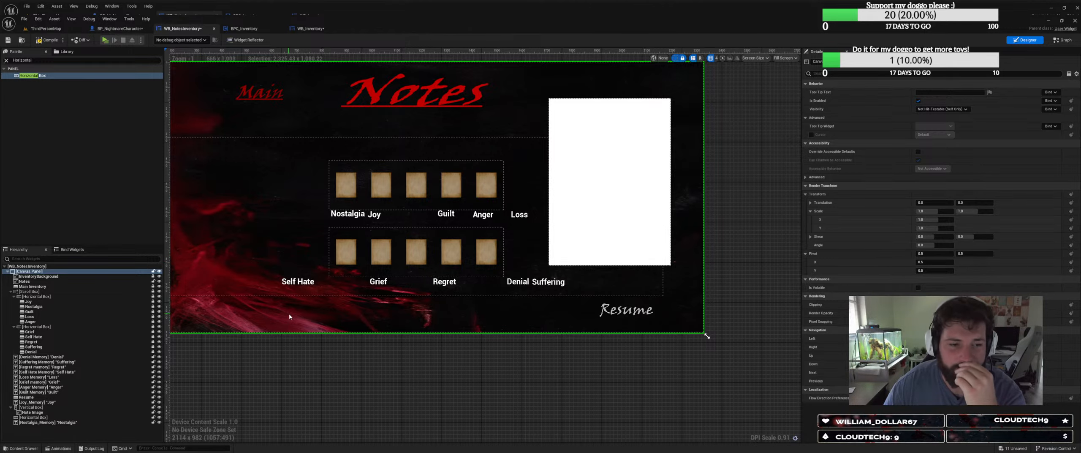
{"action": "right_click_drag", "start_coordinate": [288, 316], "coordinate": [384, 352]}
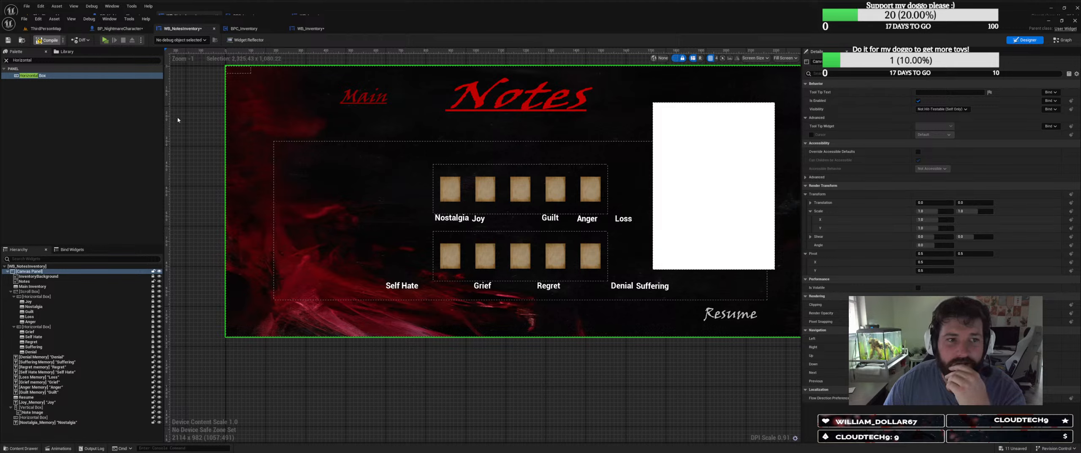
{"action": "left_click", "coordinate": [237, 71]}
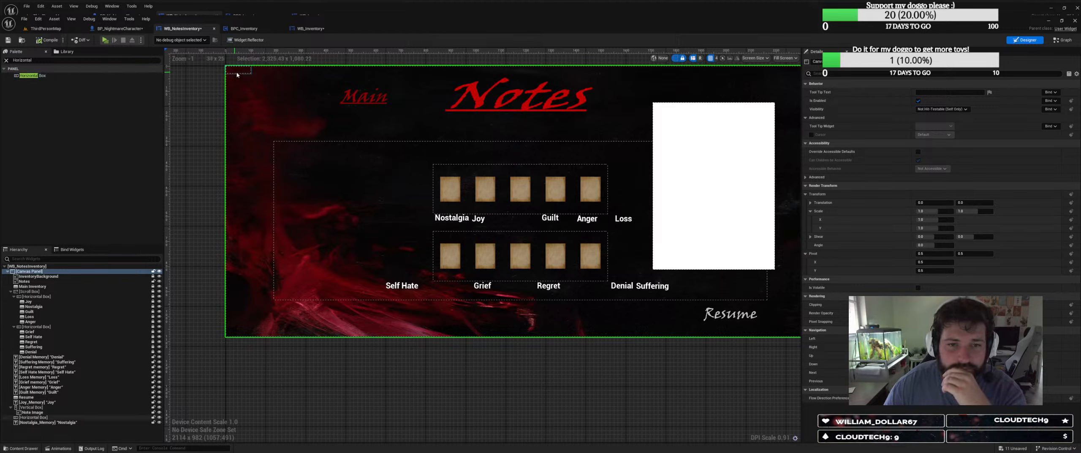
{"action": "left_click_drag", "start_coordinate": [241, 75], "coordinate": [263, 99]}
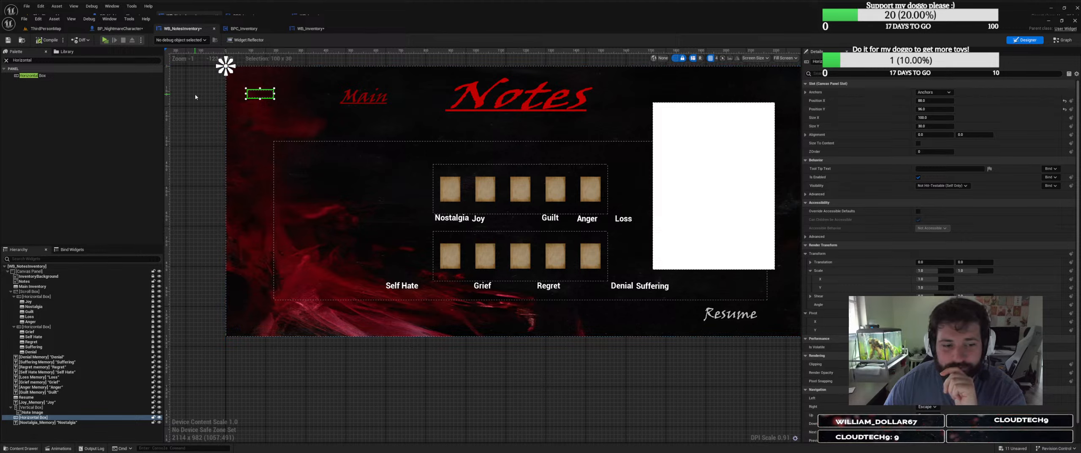
{"action": "left_click", "coordinate": [55, 413]}
{"action": "left_click_drag", "start_coordinate": [57, 416], "coordinate": [516, 218]}
{"action": "left_click_drag", "start_coordinate": [257, 95], "coordinate": [444, 219]}
{"action": "right_click_drag", "start_coordinate": [781, 344], "coordinate": [685, 335]}
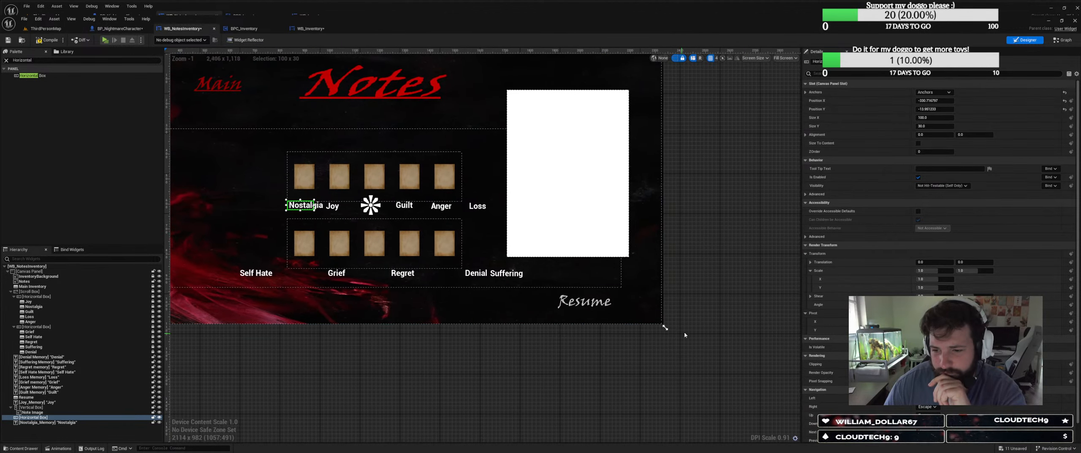
Resize the preview screen to 1920 x 1080 and widen the new horizontal box to 700 so it spans the upper icon row.
{"action": "left_click_drag", "start_coordinate": [666, 327], "coordinate": [612, 354]}
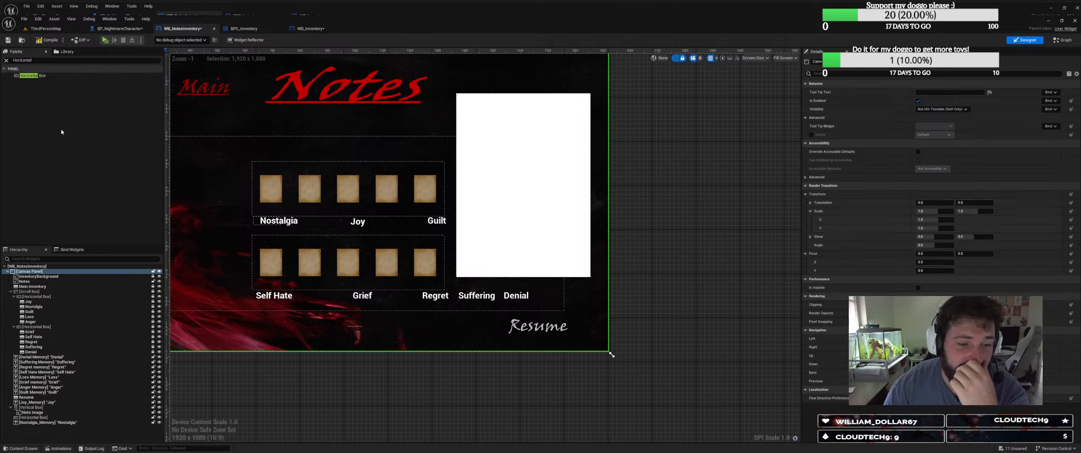
{"action": "left_click", "coordinate": [42, 417]}
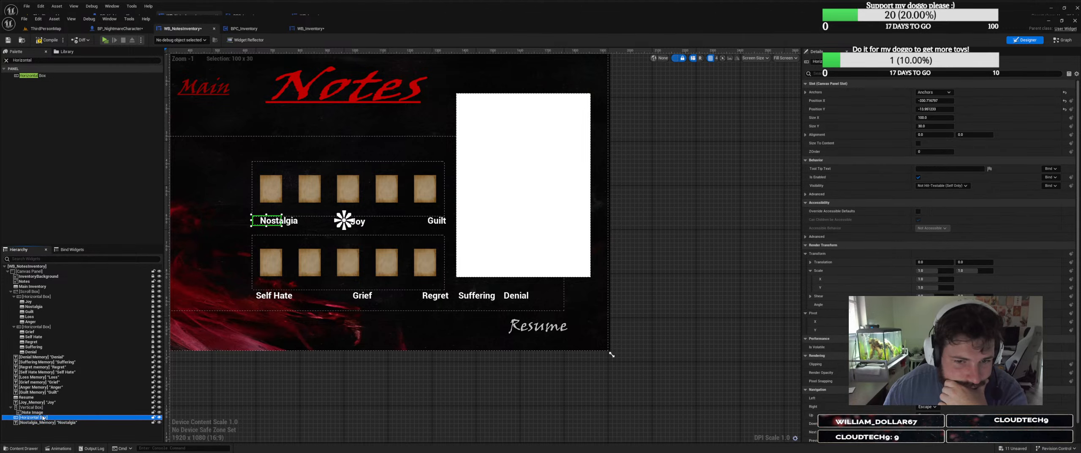
{"action": "left_click_drag", "start_coordinate": [282, 220], "coordinate": [433, 220]}
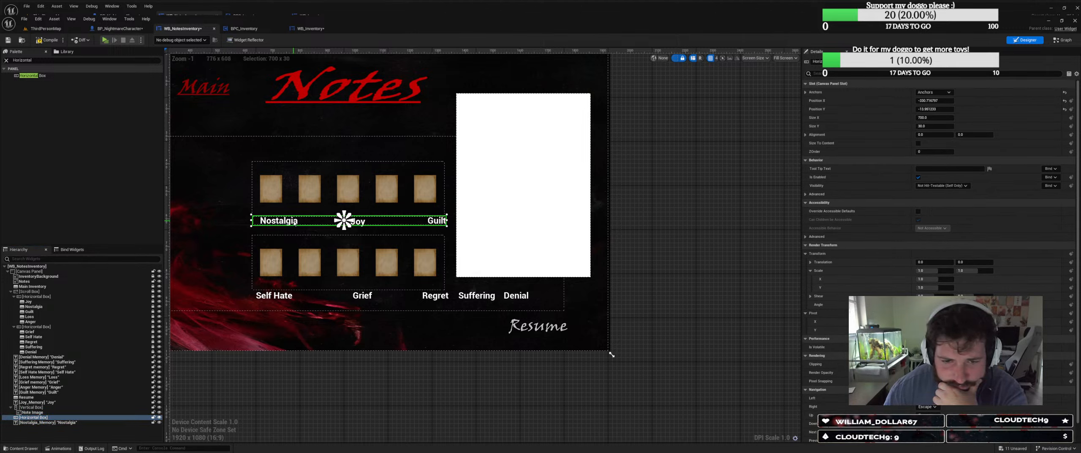
Move the Nostalgia label below the second note icon in the upper row.
{"action": "left_click", "coordinate": [281, 220]}
{"action": "left_click_drag", "start_coordinate": [271, 223], "coordinate": [307, 225]}
{"action": "left_click", "coordinate": [355, 222]}
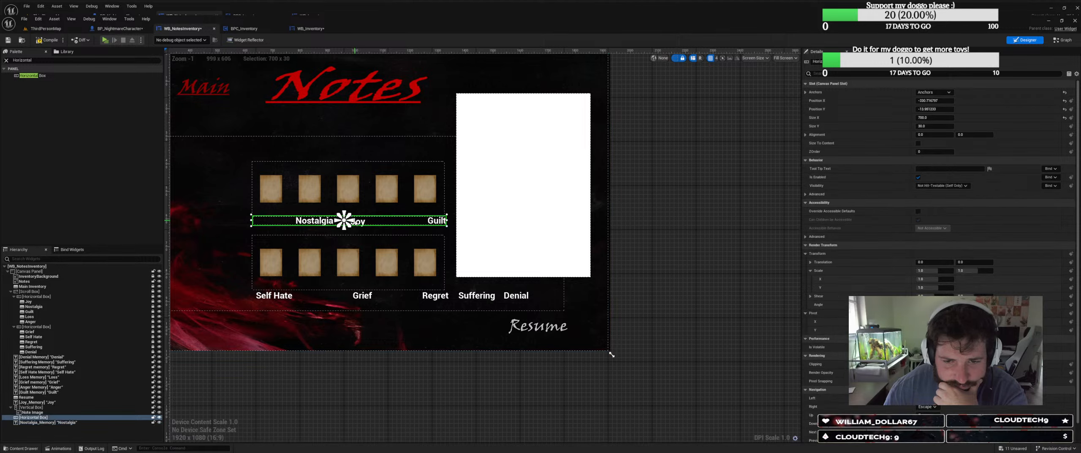
Nest the Joy and Nostalgia labels in the new horizontal box, with Joy first.
{"action": "left_click", "coordinate": [32, 412]}
{"action": "left_click", "coordinate": [30, 301]}
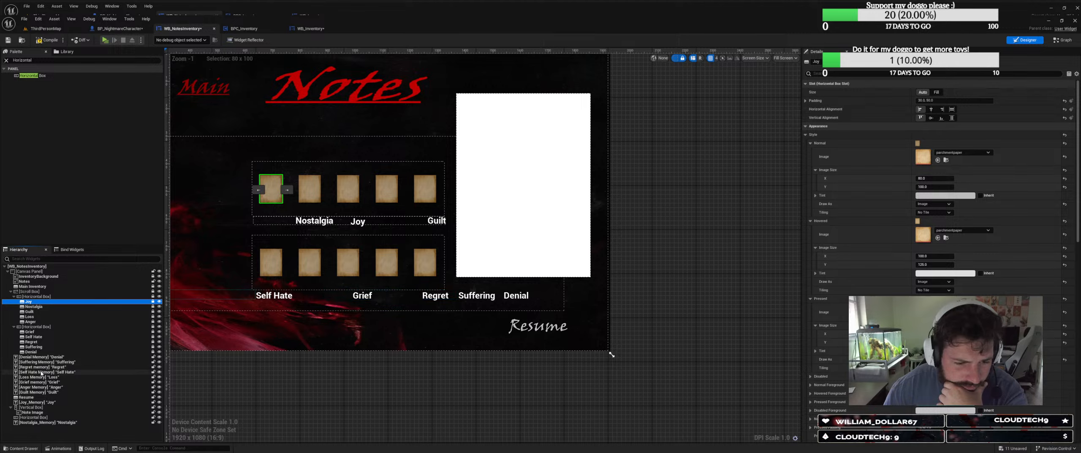
{"action": "left_click", "coordinate": [38, 403]}
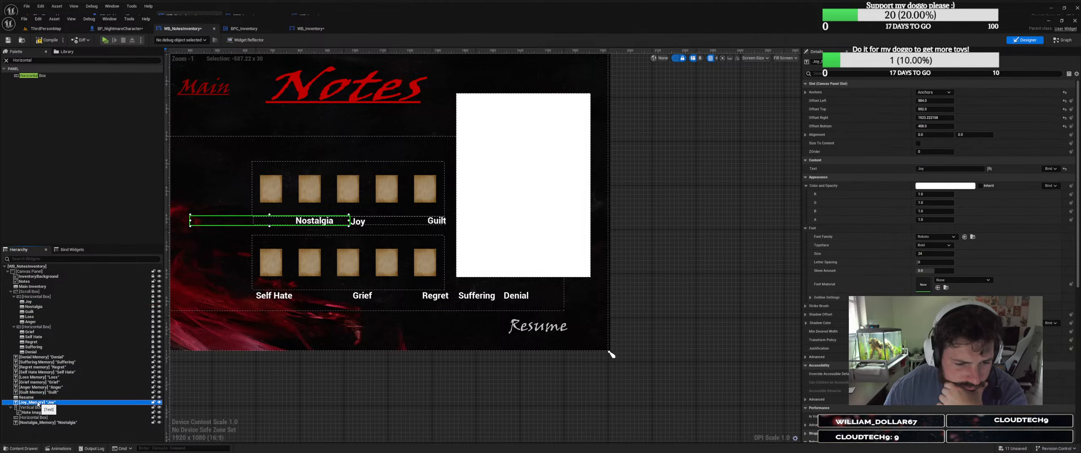
{"action": "left_click_drag", "start_coordinate": [38, 419], "coordinate": [38, 413]}
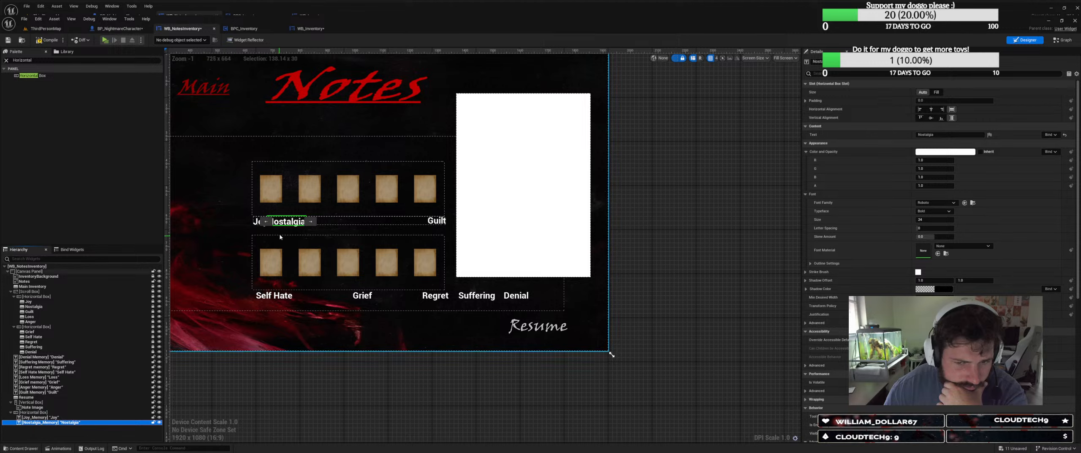
{"action": "left_click_drag", "start_coordinate": [306, 224], "coordinate": [310, 224]}
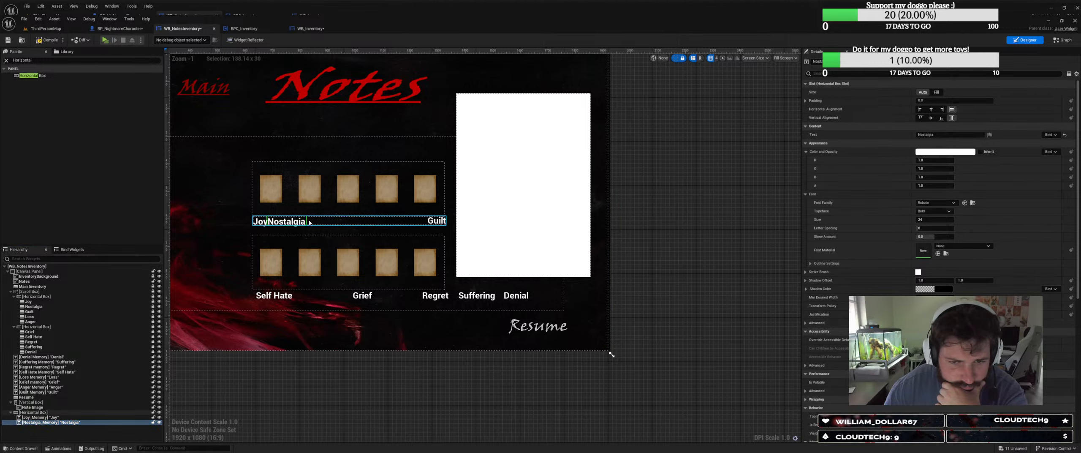
Set the Joy label's padding to 20 on its left side and 50 on its right side.
{"action": "left_click", "coordinate": [261, 221]}
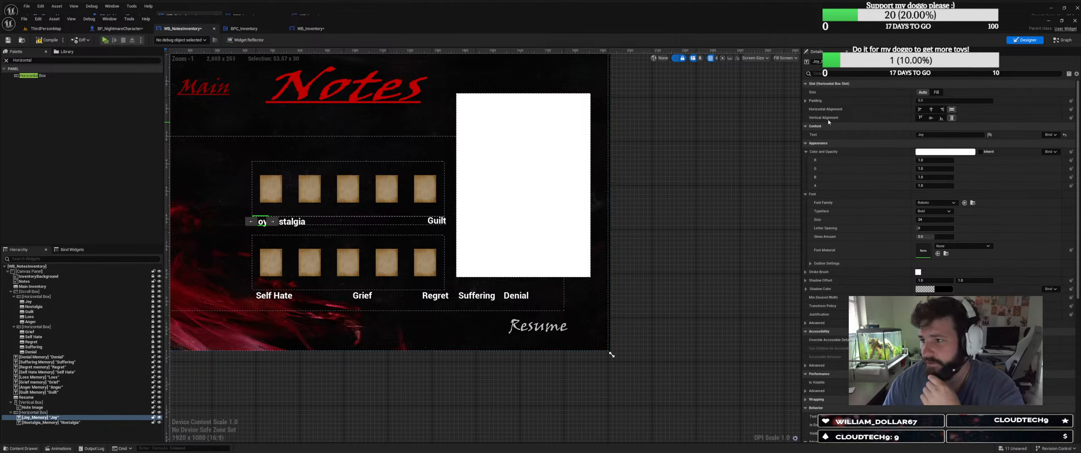
{"action": "left_click", "coordinate": [806, 100]}
{"action": "left_click", "coordinate": [935, 126]}
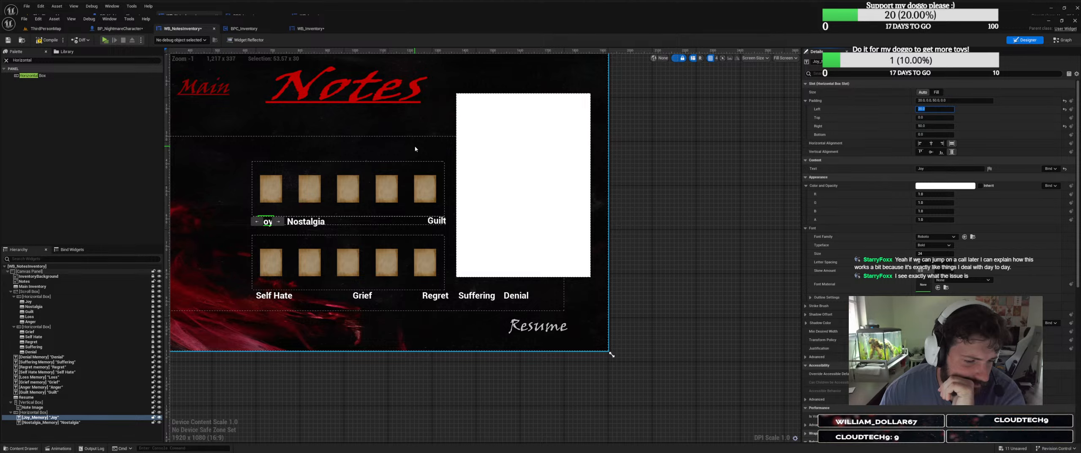
{"action": "mouse_move", "coordinate": [611, 355]}
{"action": "left_mouse_down"}
{"action": "mouse_move", "coordinate": [490, 309]}
{"action": "mouse_move", "coordinate": [632, 367]}
{"action": "mouse_move", "coordinate": [654, 346]}
{"action": "mouse_move", "coordinate": [612, 355]}
{"action": "left_mouse_up"}
{"action": "left_click", "coordinate": [629, 290]}
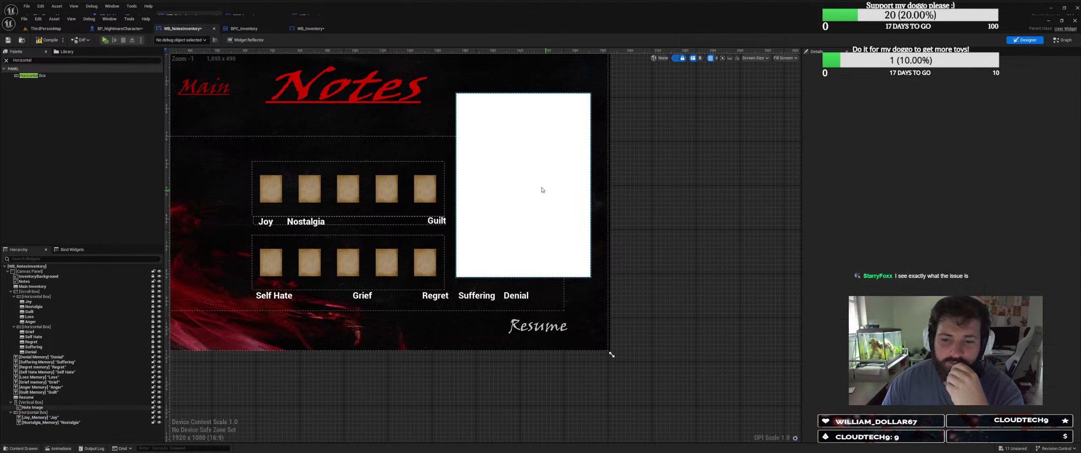
Nest the Guilt label in the horizontal box after the Nostalgia label.
{"action": "left_click", "coordinate": [366, 222]}
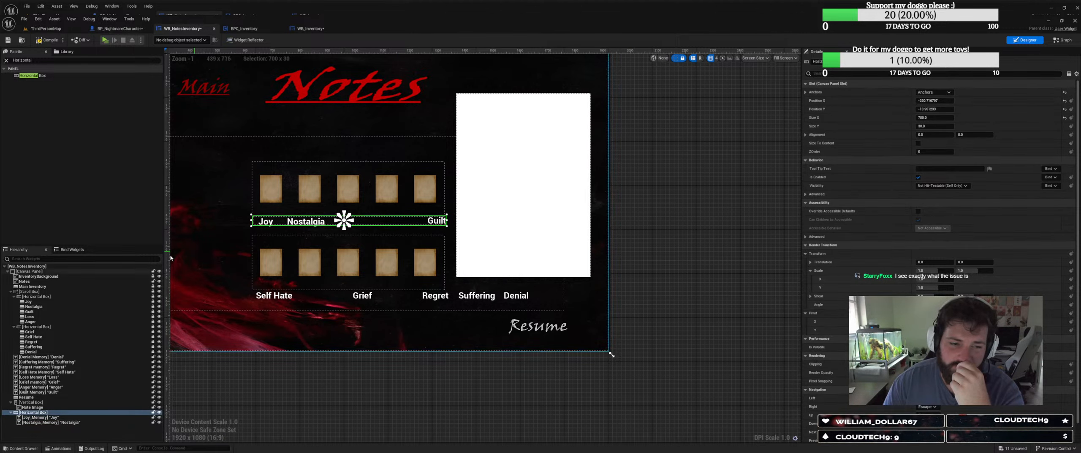
{"action": "left_click_drag", "start_coordinate": [36, 392], "coordinate": [38, 413]}
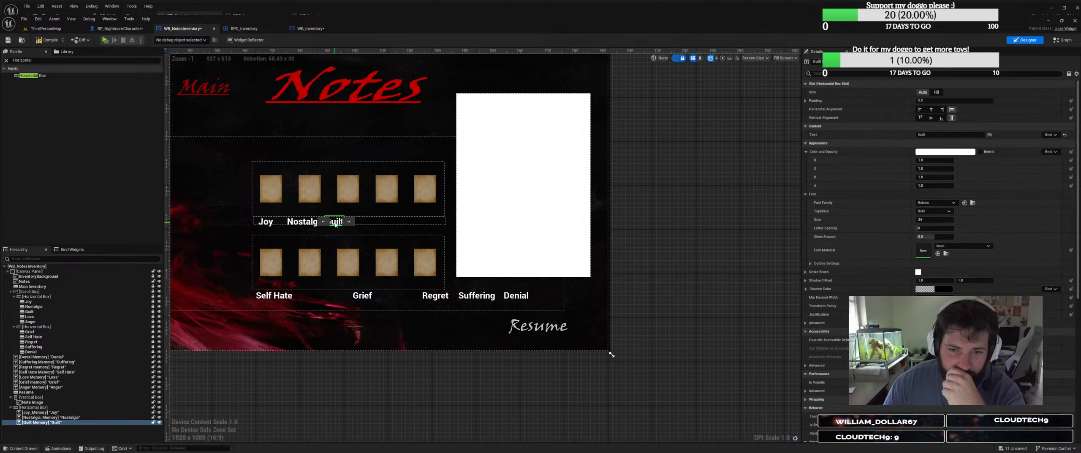
{"action": "left_click", "coordinate": [316, 220]}
{"action": "left_click", "coordinate": [334, 216]}
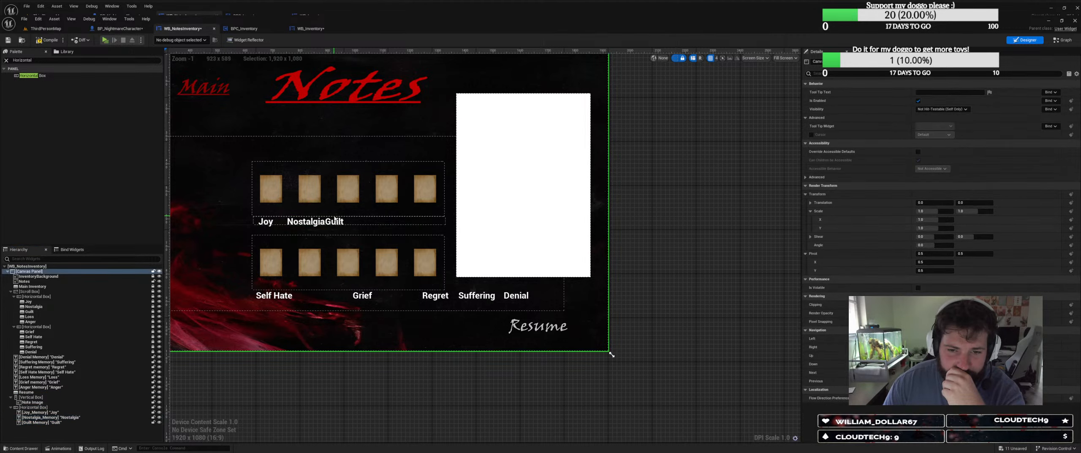
Reorder the Guilt label ahead of Nostalgia and widen the horizontal box to about 702.
{"action": "left_click_drag", "start_coordinate": [329, 225], "coordinate": [301, 222]}
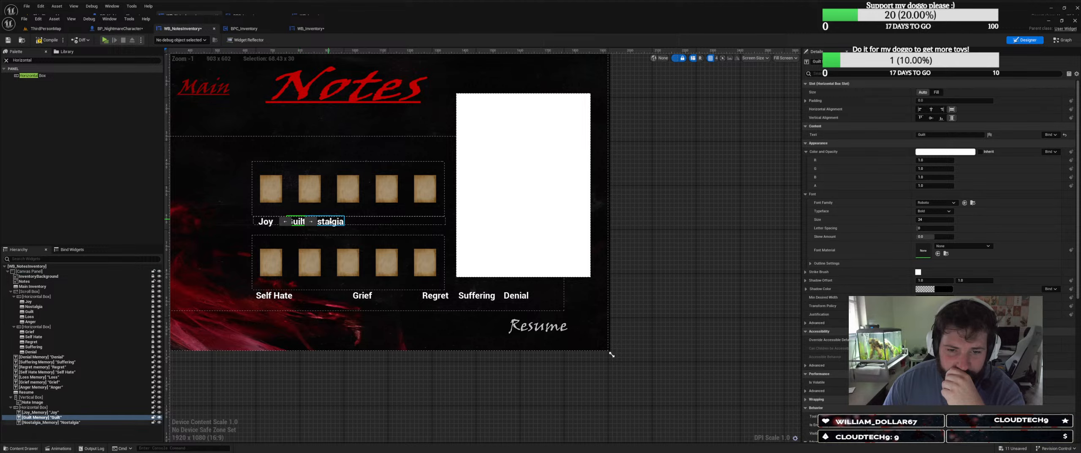
{"action": "left_click", "coordinate": [343, 220]}
{"action": "left_click_drag", "start_coordinate": [252, 220], "coordinate": [250, 220]}
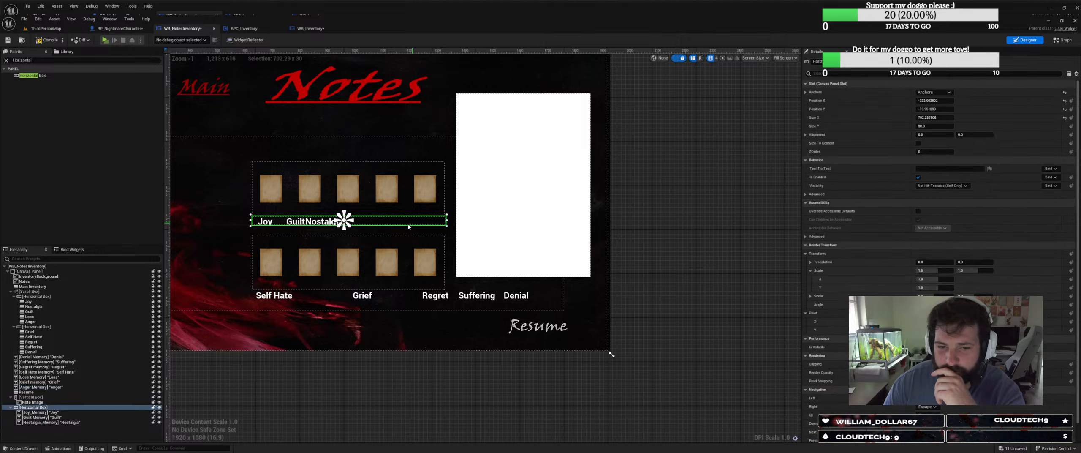
Move the Guilt label back behind Nostalgia in the horizontal box.
{"action": "left_click", "coordinate": [307, 222]}
{"action": "left_click", "coordinate": [293, 221]}
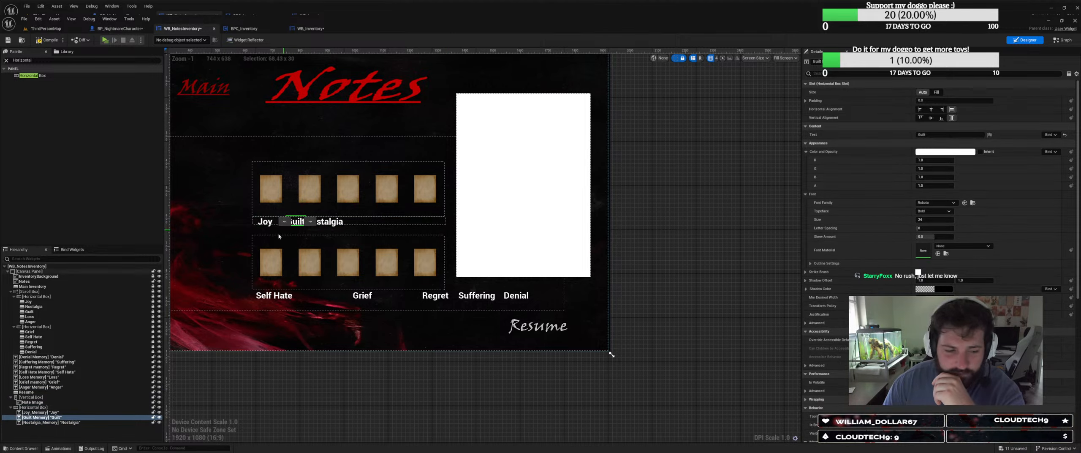
{"action": "left_click", "coordinate": [310, 221]}
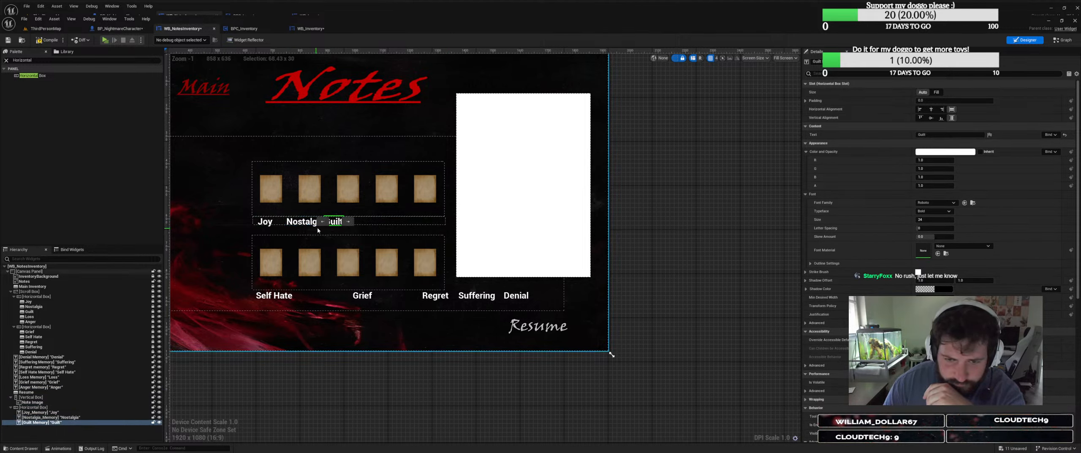
{"action": "left_click", "coordinate": [930, 109]}
Set the Nostalgia label's right padding to 50.
{"action": "left_click", "coordinate": [305, 221]}
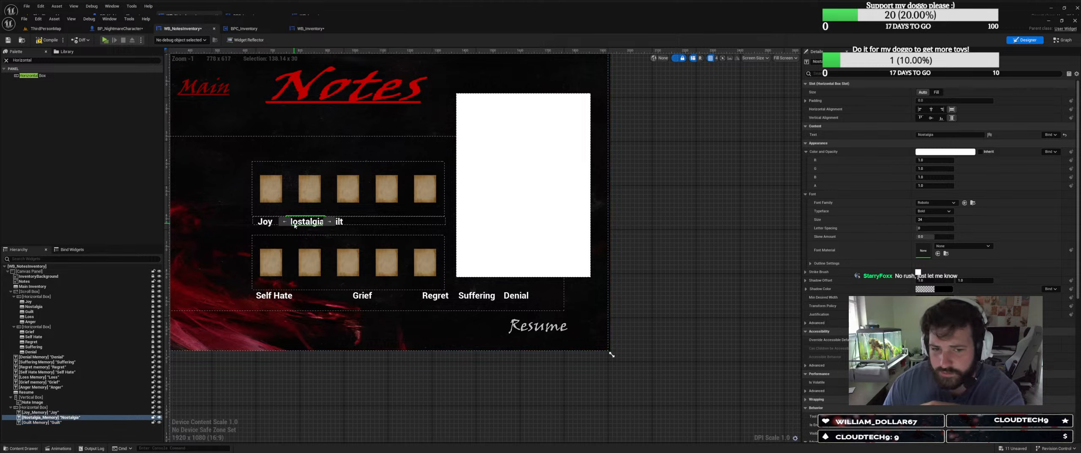
{"action": "left_click", "coordinate": [806, 101]}
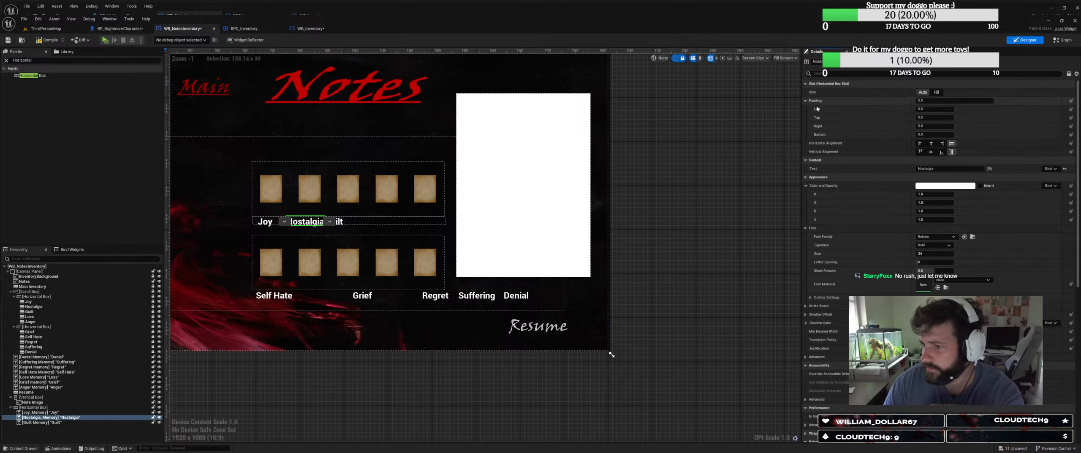
{"action": "left_click", "coordinate": [933, 125]}
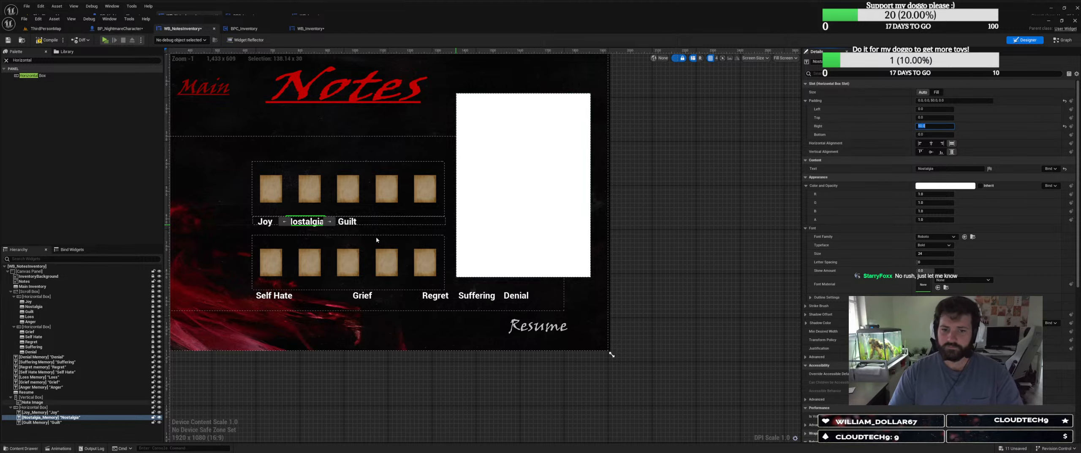
Resize the preview screen to check how the Joy, Nostalgia and Guilt labels align with the note icons, and inspect their horizontal box.
{"action": "left_click", "coordinate": [374, 186]}
{"action": "left_click", "coordinate": [343, 221]}
{"action": "mouse_move", "coordinate": [611, 354]}
{"action": "left_mouse_down"}
{"action": "mouse_move", "coordinate": [448, 273]}
{"action": "mouse_move", "coordinate": [390, 203]}
{"action": "mouse_move", "coordinate": [494, 371]}
{"action": "mouse_move", "coordinate": [671, 361]}
{"action": "mouse_move", "coordinate": [753, 338]}
{"action": "mouse_move", "coordinate": [520, 273]}
{"action": "mouse_move", "coordinate": [612, 355]}
{"action": "left_mouse_up"}
{"action": "left_click", "coordinate": [632, 327]}
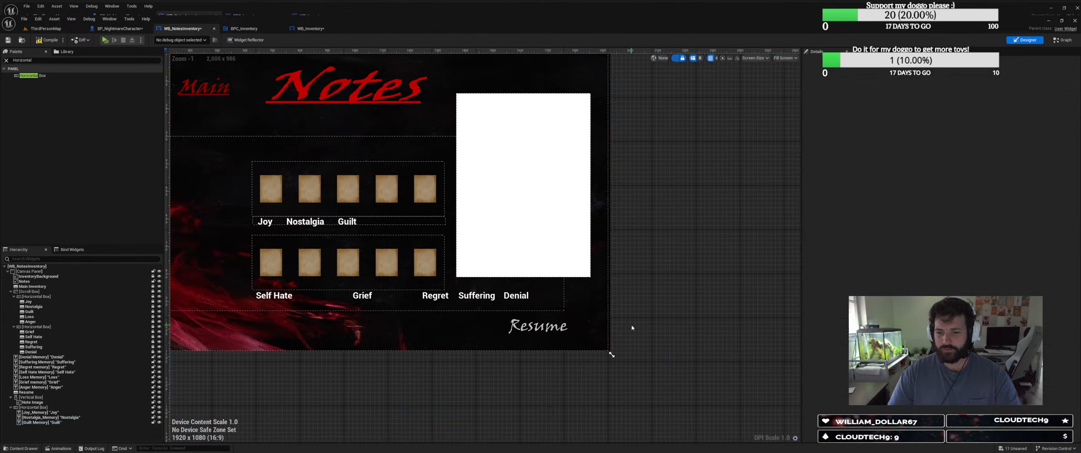
{"action": "left_click", "coordinate": [345, 223]}
{"action": "left_click", "coordinate": [373, 295]}
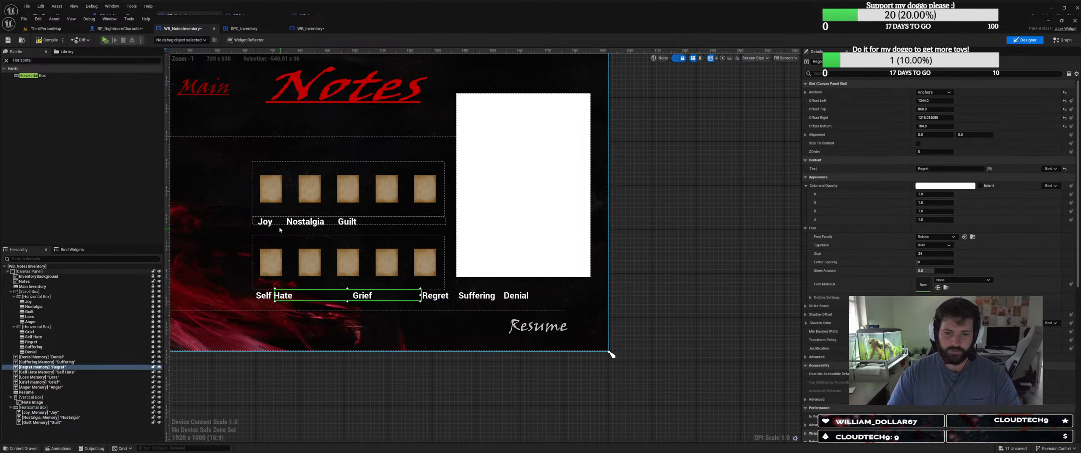
{"action": "left_click", "coordinate": [33, 407]}
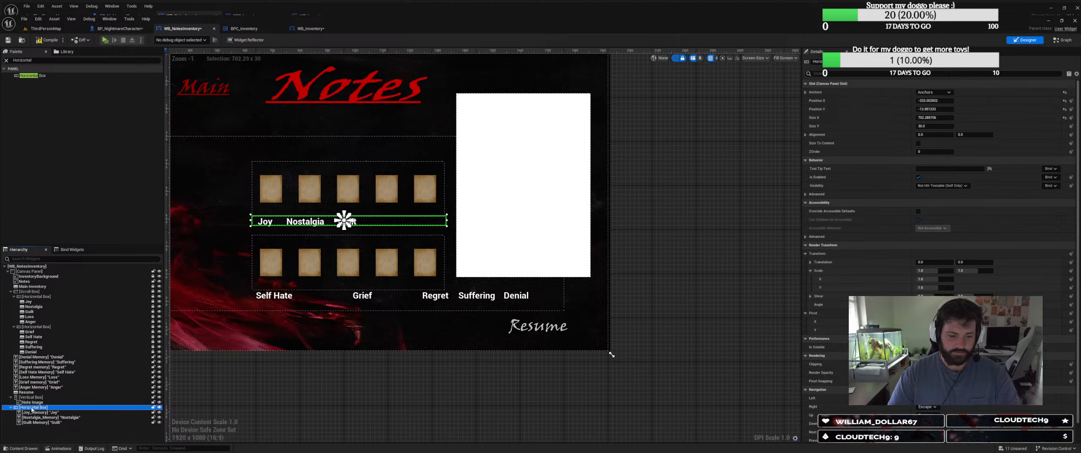
{"action": "left_click", "coordinate": [41, 412]}
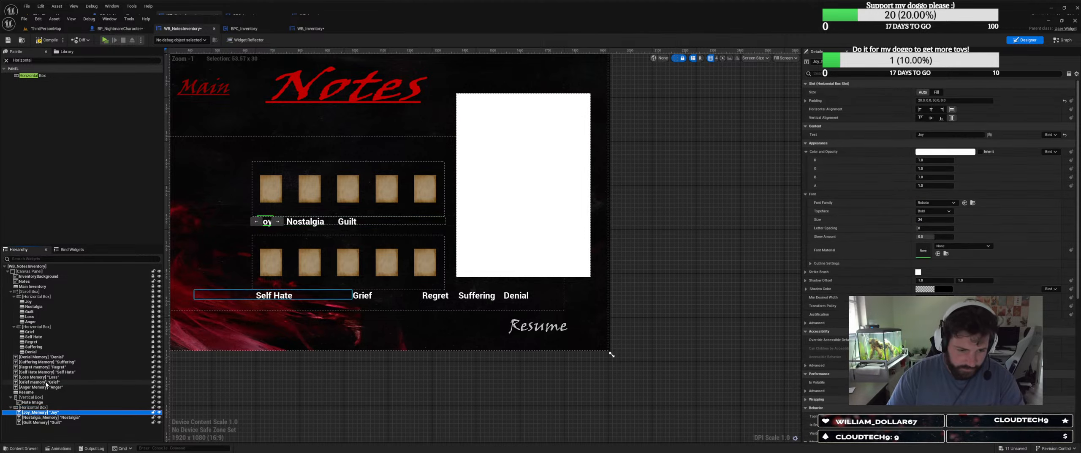
Delete the white Note Image from the vertical box.
{"action": "left_click", "coordinate": [552, 207]}
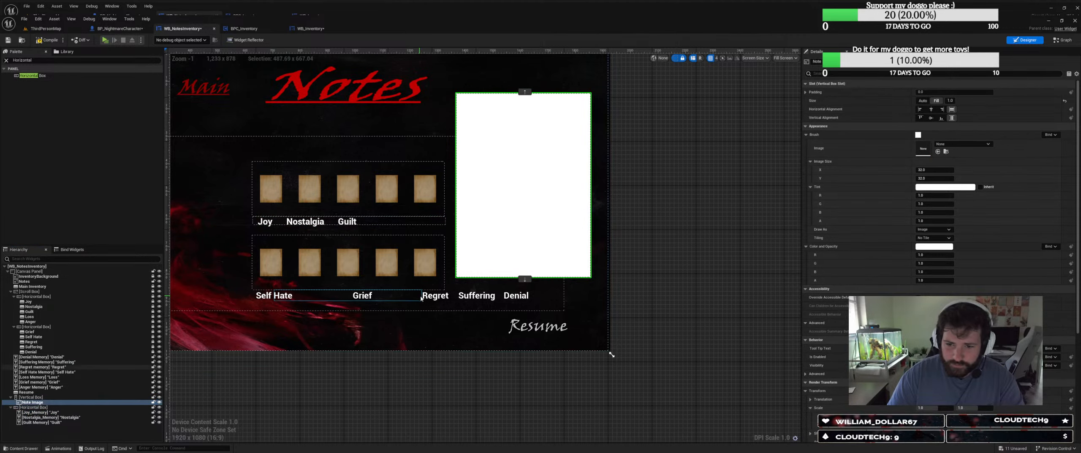
{"action": "left_click_drag", "start_coordinate": [507, 236], "coordinate": [710, 212]}
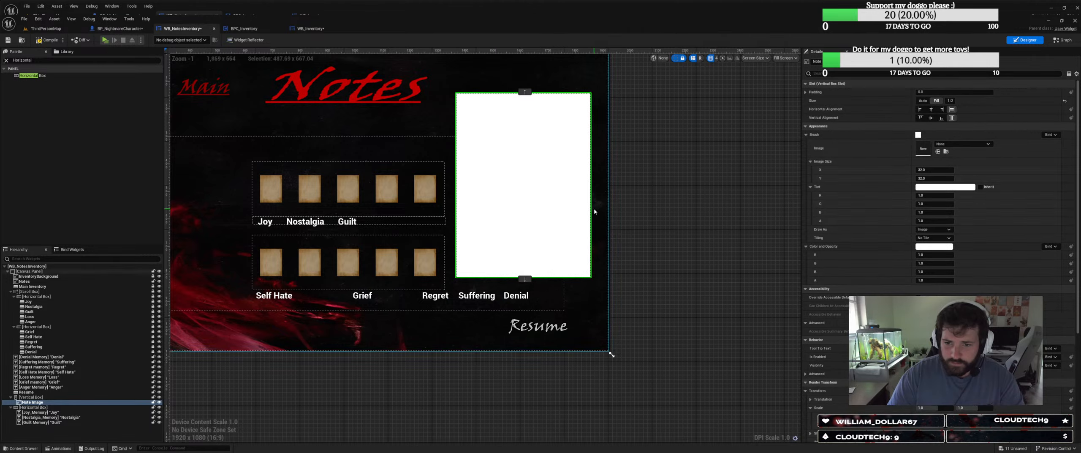
{"action": "left_click", "coordinate": [35, 341]}
{"action": "left_click", "coordinate": [36, 312]}
{"action": "left_click", "coordinate": [32, 317]}
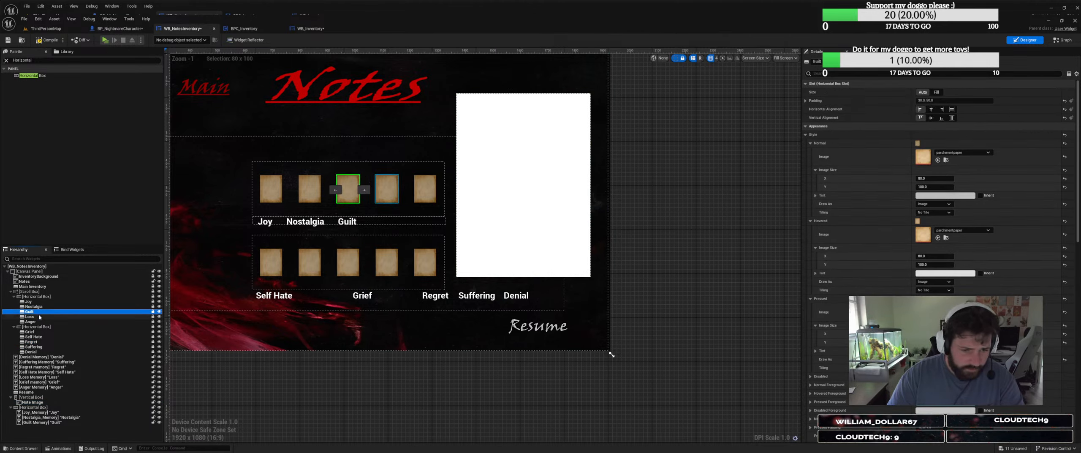
{"action": "left_click", "coordinate": [530, 167]}
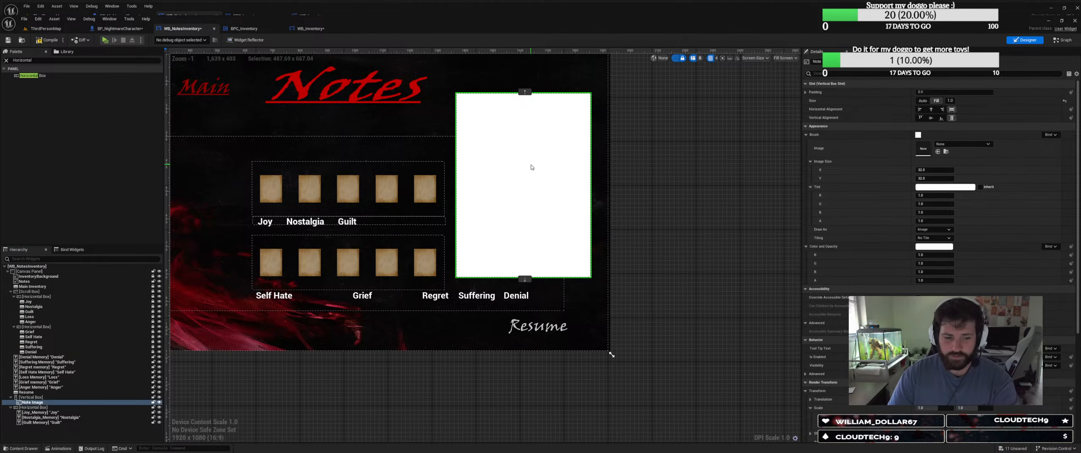
{"action": "key", "text": "Delete"}
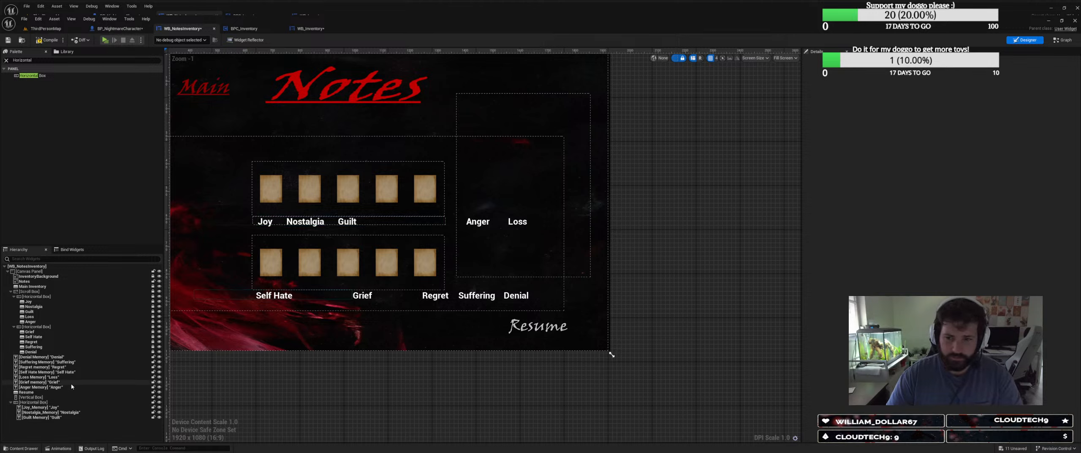
Nest the Anger label in the upper labels' horizontal box after the Guilt label.
{"action": "left_click", "coordinate": [30, 322]}
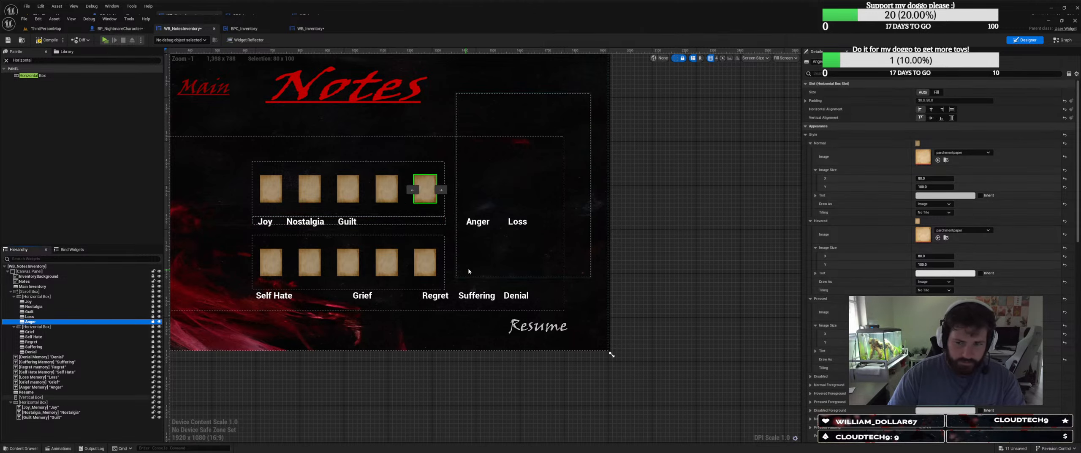
{"action": "left_click", "coordinate": [37, 382]}
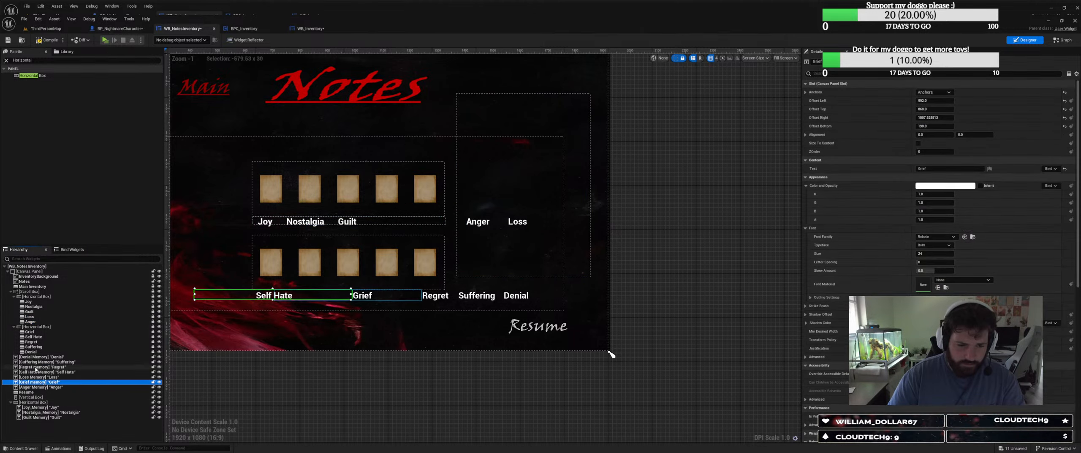
{"action": "left_click", "coordinate": [32, 377]}
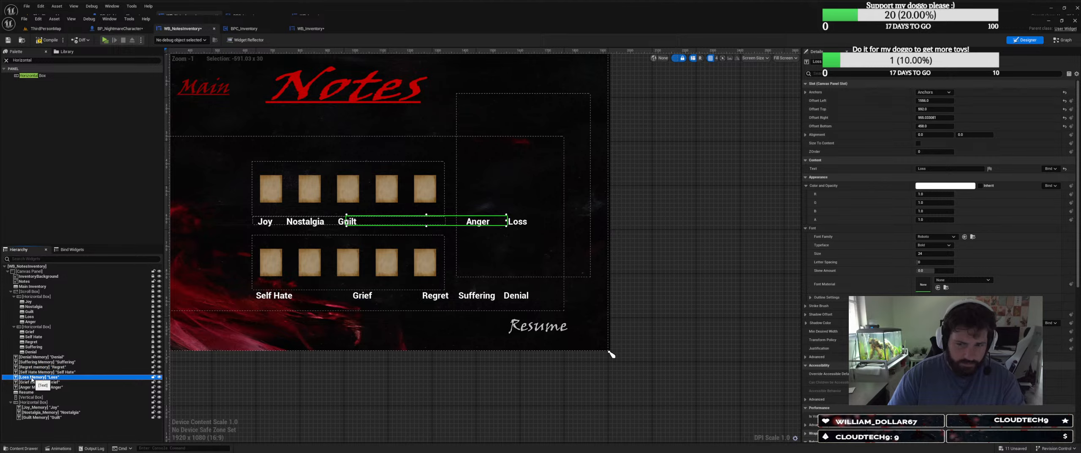
{"action": "left_click", "coordinate": [36, 387]}
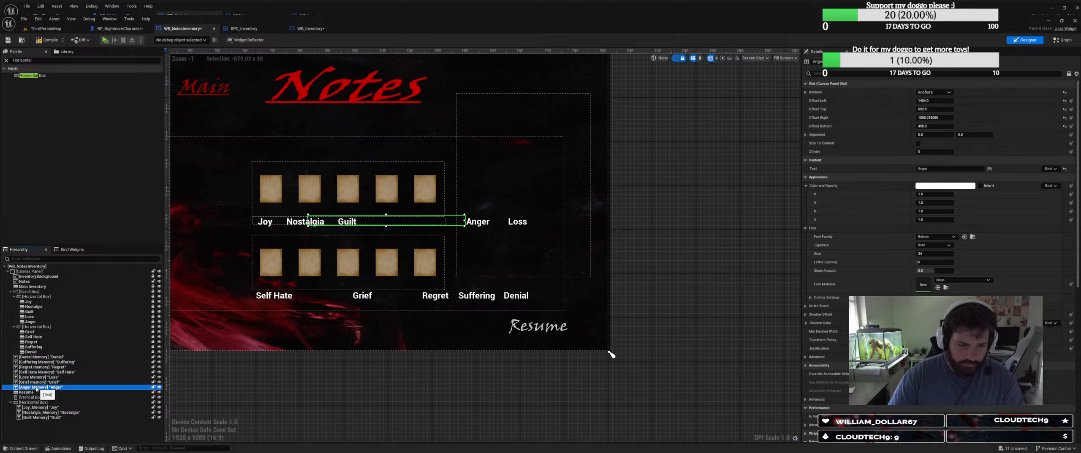
{"action": "left_click_drag", "start_coordinate": [32, 405], "coordinate": [32, 403]}
Set the Guilt label's right padding to 50.
{"action": "left_click", "coordinate": [34, 412]}
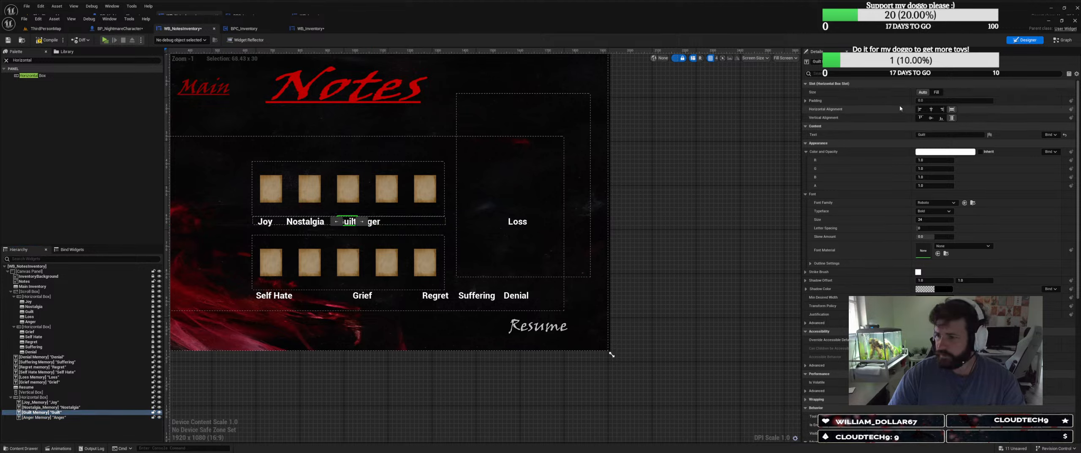
{"action": "left_click", "coordinate": [806, 101]}
{"action": "double_click", "coordinate": [938, 126]}
{"action": "key", "text": "Return"}
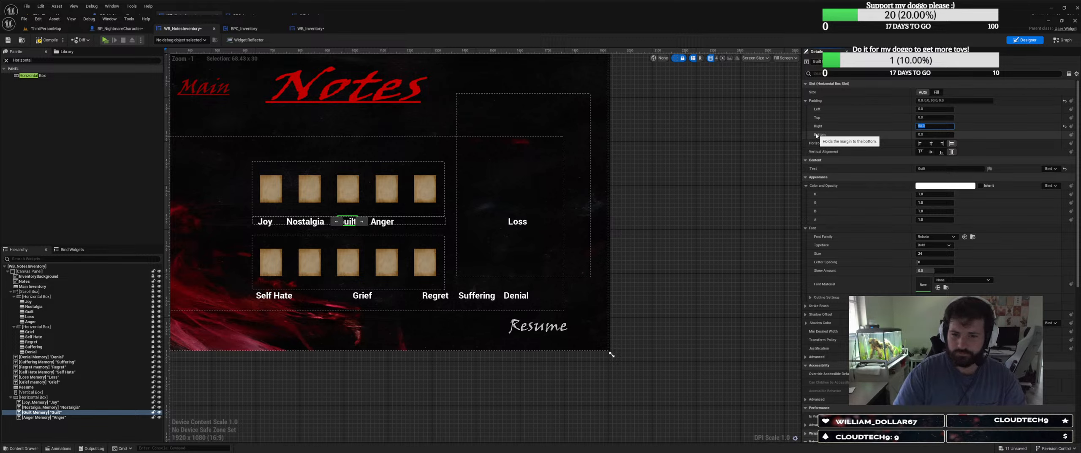
Set the Anger label's left padding to 15 and its right padding to 50.
{"action": "left_click", "coordinate": [384, 221]}
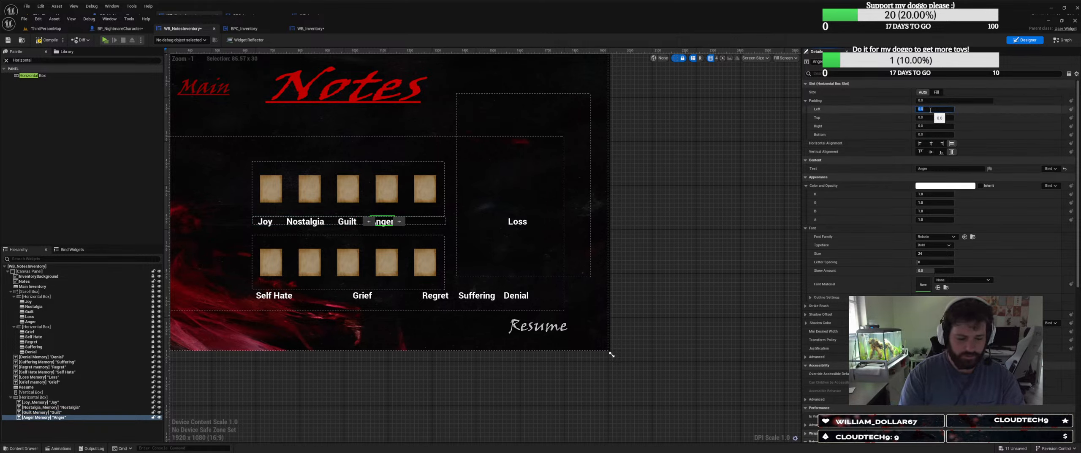
{"action": "key", "text": "Return"}
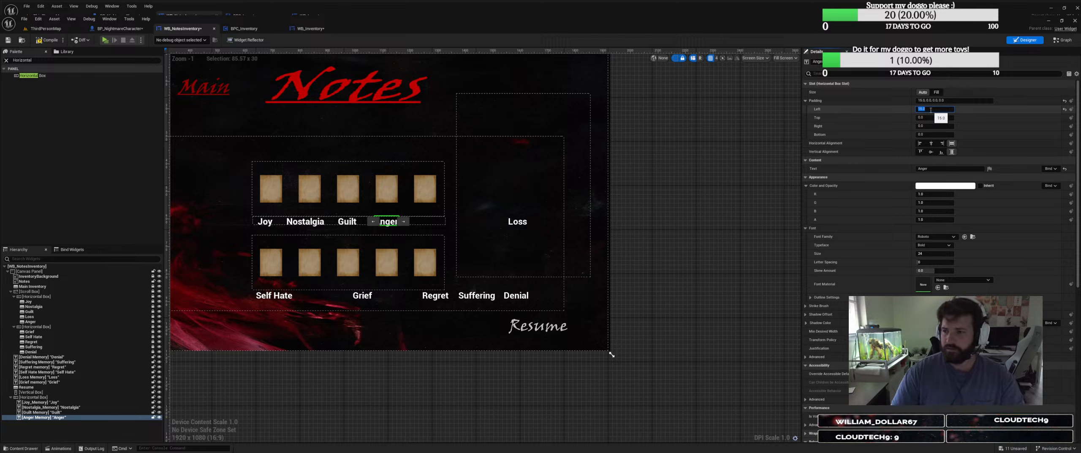
{"action": "left_click", "coordinate": [931, 126]}
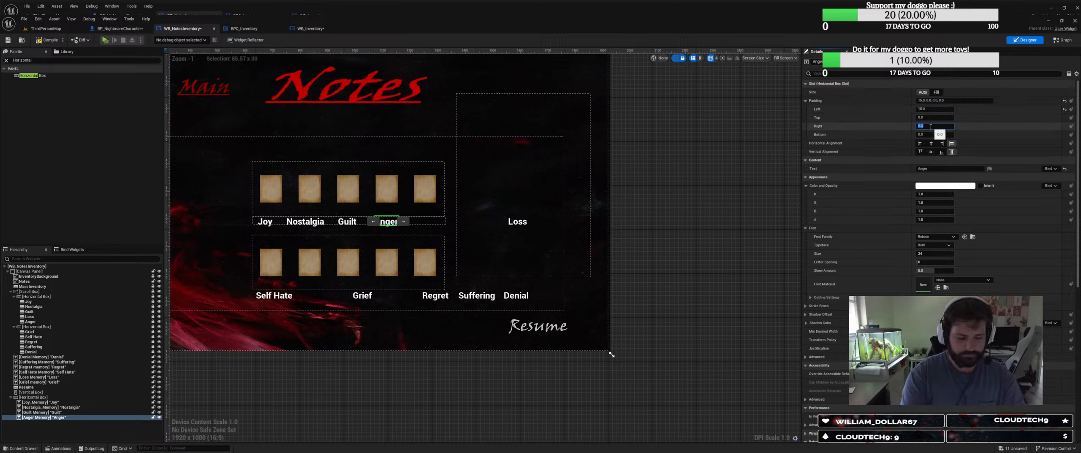
Nest the Loss label in the upper labels' horizontal box after the Anger label.
{"action": "left_click", "coordinate": [35, 377]}
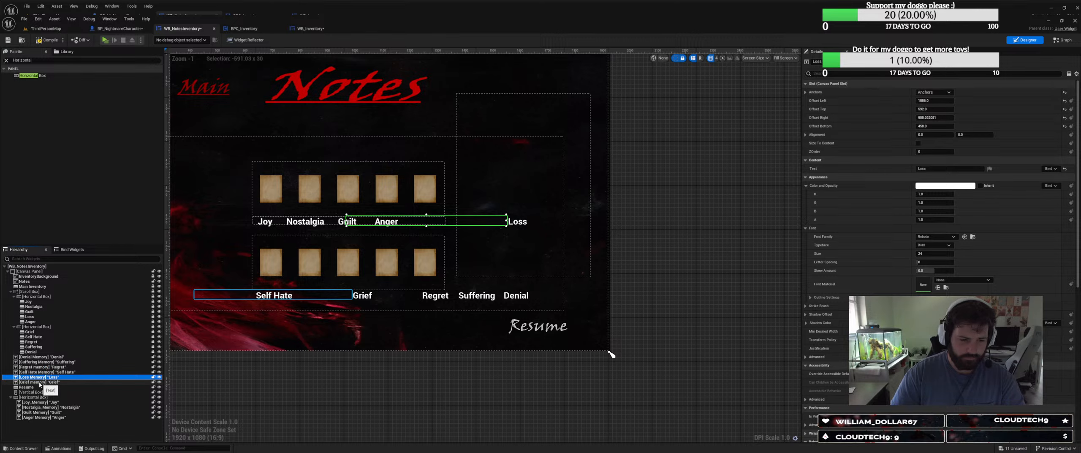
{"action": "left_click_drag", "start_coordinate": [37, 377], "coordinate": [33, 398]}
{"action": "left_click", "coordinate": [458, 203]}
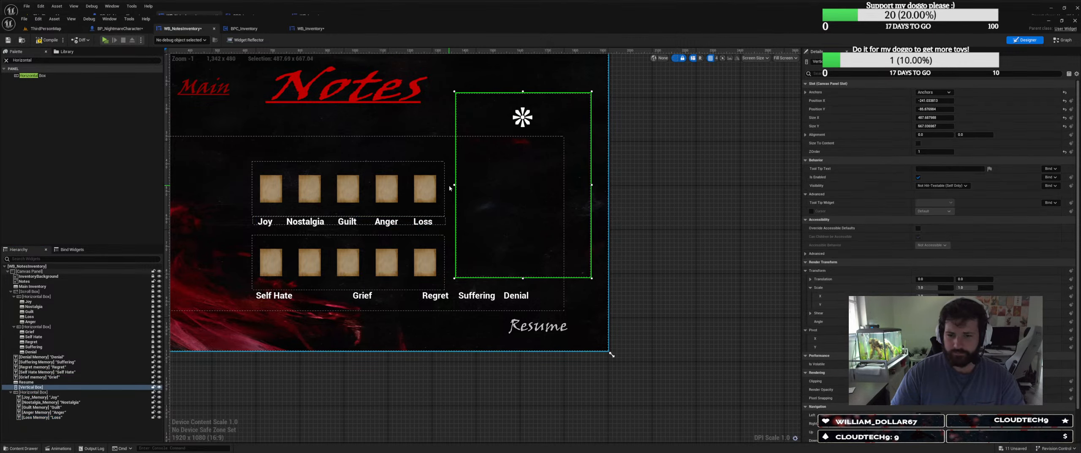
{"action": "left_click", "coordinate": [426, 221]}
{"action": "left_click", "coordinate": [395, 222]}
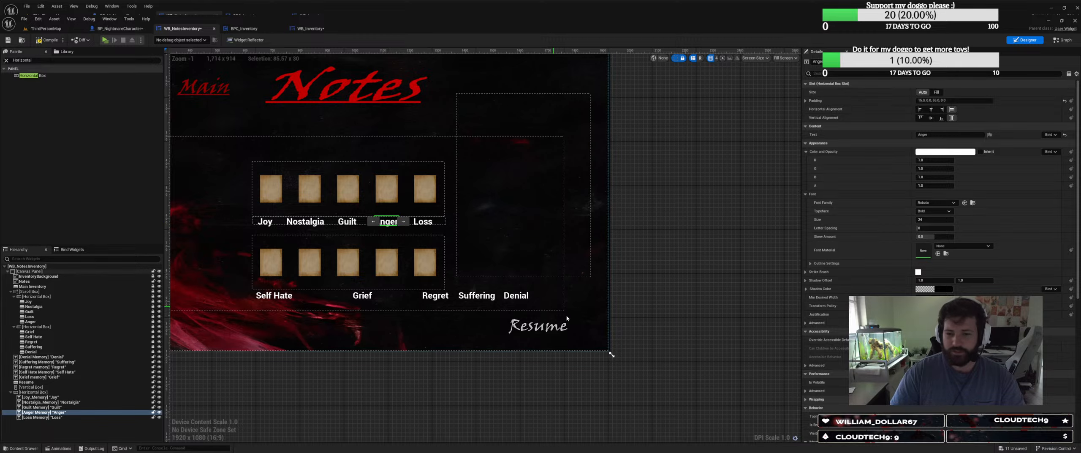
Resize the preview screen to check the alignment of the full upper label row with its note icons.
{"action": "mouse_move", "coordinate": [611, 355]}
{"action": "left_mouse_down"}
{"action": "mouse_move", "coordinate": [501, 303]}
{"action": "mouse_move", "coordinate": [368, 262]}
{"action": "mouse_move", "coordinate": [410, 193]}
{"action": "mouse_move", "coordinate": [482, 198]}
{"action": "mouse_move", "coordinate": [634, 298]}
{"action": "mouse_move", "coordinate": [641, 359]}
{"action": "mouse_move", "coordinate": [639, 339]}
{"action": "mouse_move", "coordinate": [598, 340]}
{"action": "mouse_move", "coordinate": [608, 356]}
{"action": "left_mouse_up"}
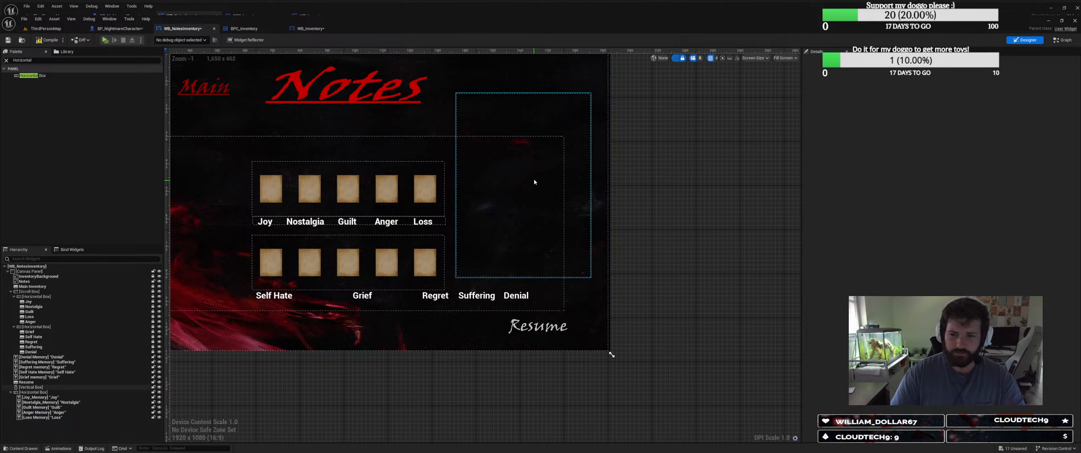
{"action": "left_click", "coordinate": [511, 192]}
{"action": "left_click", "coordinate": [447, 293]}
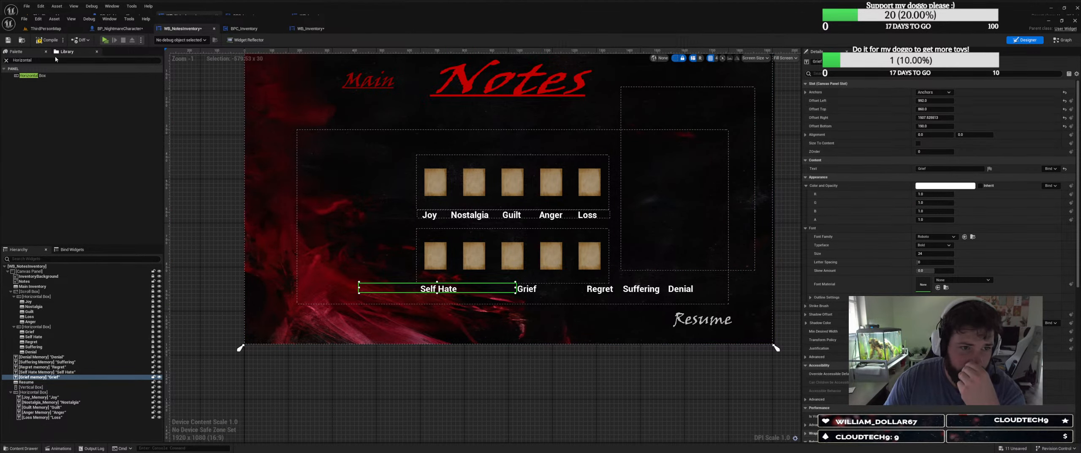
Add another horizontal box to the canvas panel and place it under the lower note icons, about 701 wide.
{"action": "left_click", "coordinate": [38, 76]}
{"action": "left_click_drag", "start_coordinate": [56, 252], "coordinate": [40, 272]}
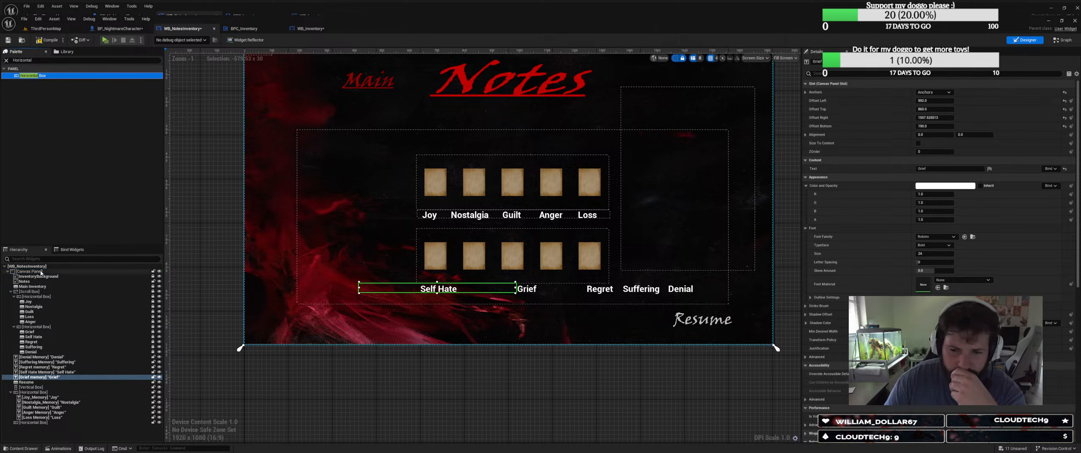
{"action": "left_click", "coordinate": [34, 422]}
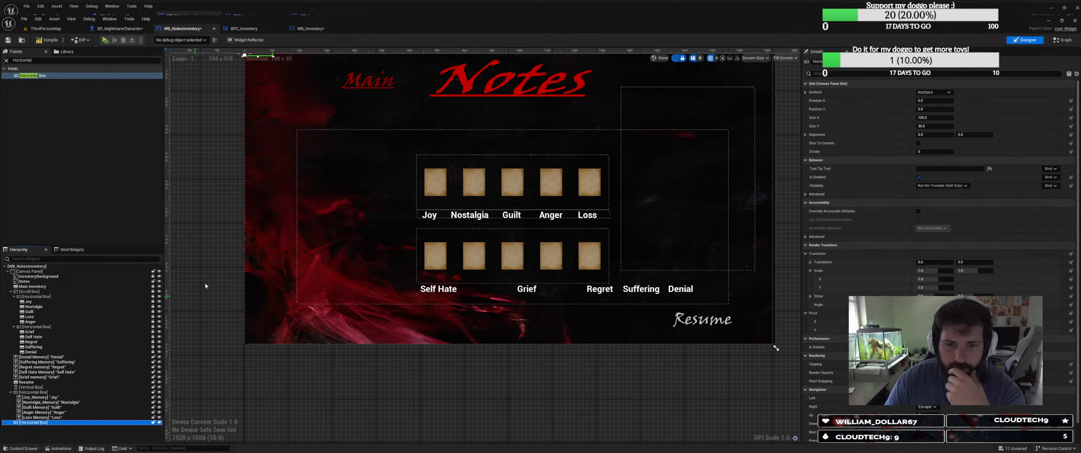
{"action": "right_click_drag", "start_coordinate": [304, 88], "coordinate": [249, 114]}
{"action": "left_click_drag", "start_coordinate": [209, 80], "coordinate": [556, 317]}
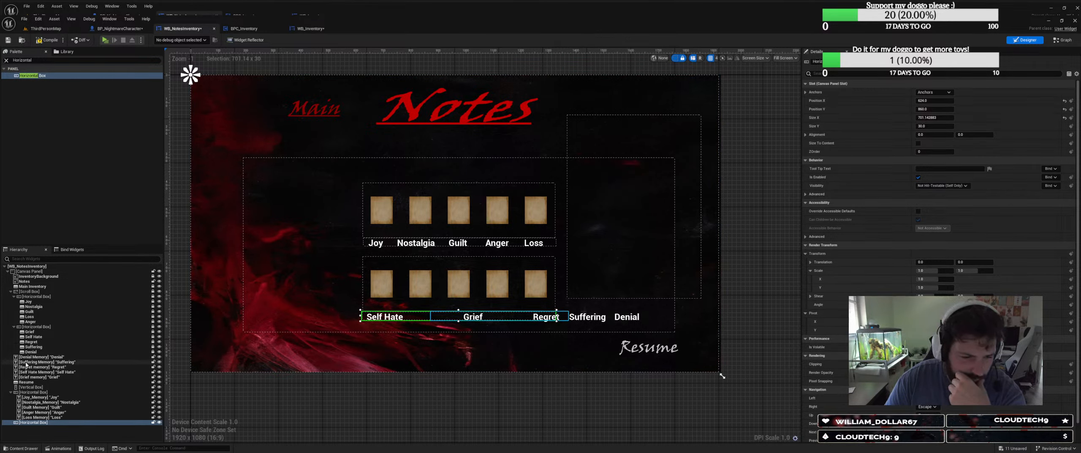
Nest the Self Hate label in the new lower horizontal box and set its left padding to 10.
{"action": "left_click", "coordinate": [43, 363]}
{"action": "left_click", "coordinate": [40, 358]}
{"action": "left_click", "coordinate": [40, 372]}
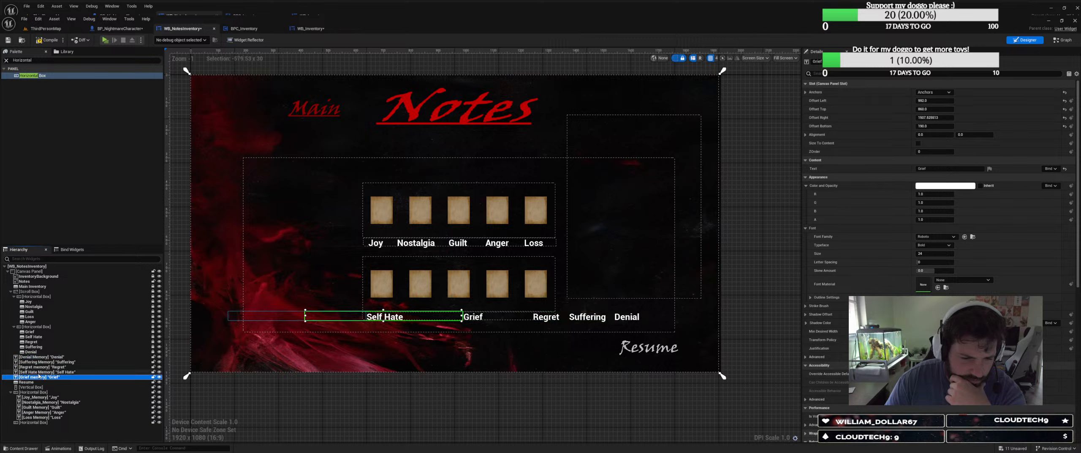
{"action": "left_click_drag", "start_coordinate": [35, 418], "coordinate": [32, 422]}
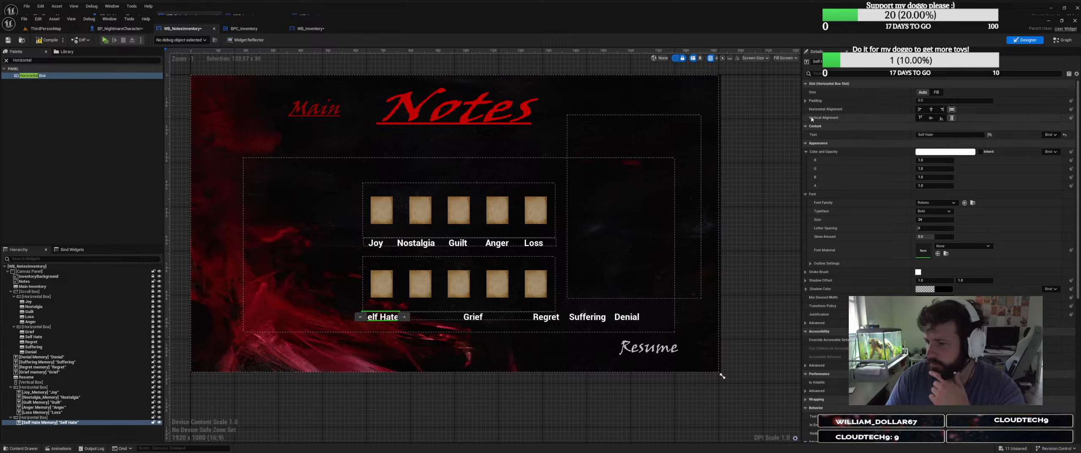
{"action": "left_click", "coordinate": [805, 101]}
{"action": "left_click", "coordinate": [934, 109]}
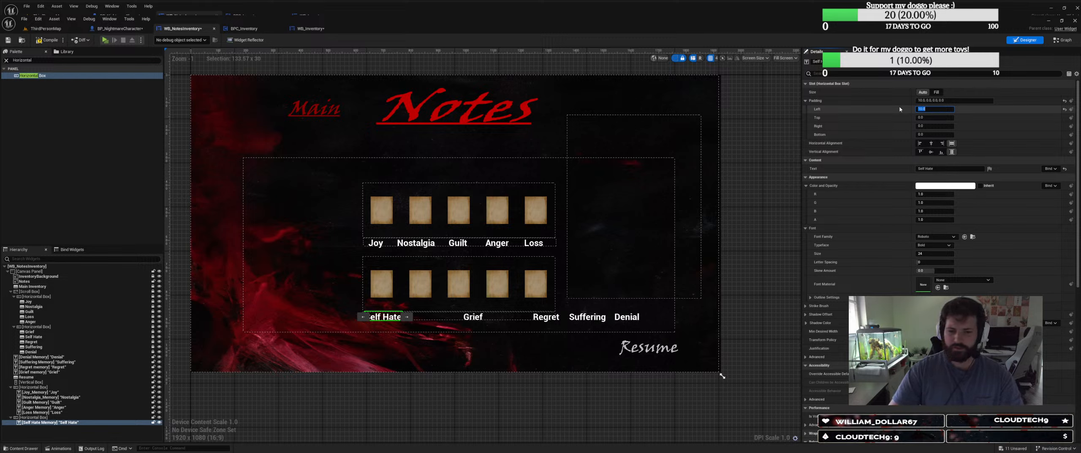
Make the lower horizontal box slightly taller and nest the Grief label in it after Self Hate.
{"action": "left_click", "coordinate": [460, 324]}
{"action": "left_click", "coordinate": [417, 321]}
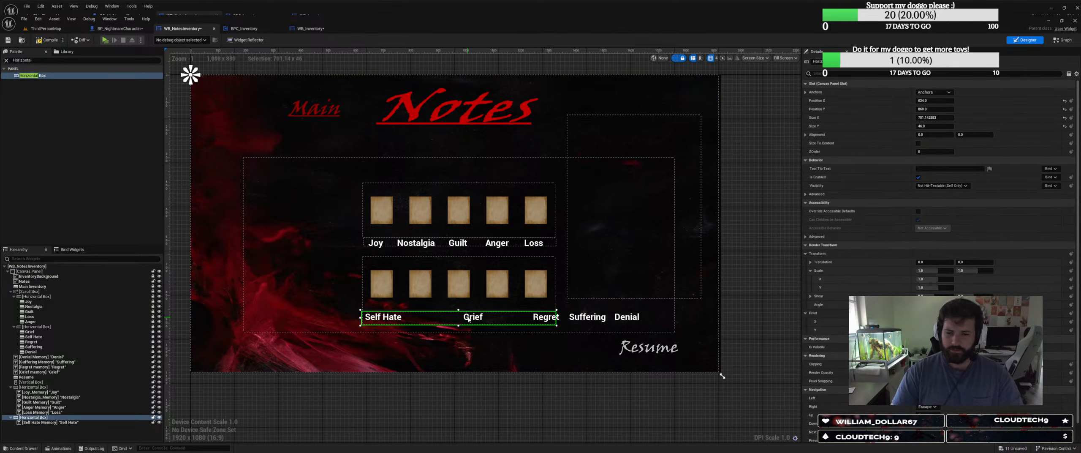
{"action": "left_click_drag", "start_coordinate": [42, 372], "coordinate": [37, 423]}
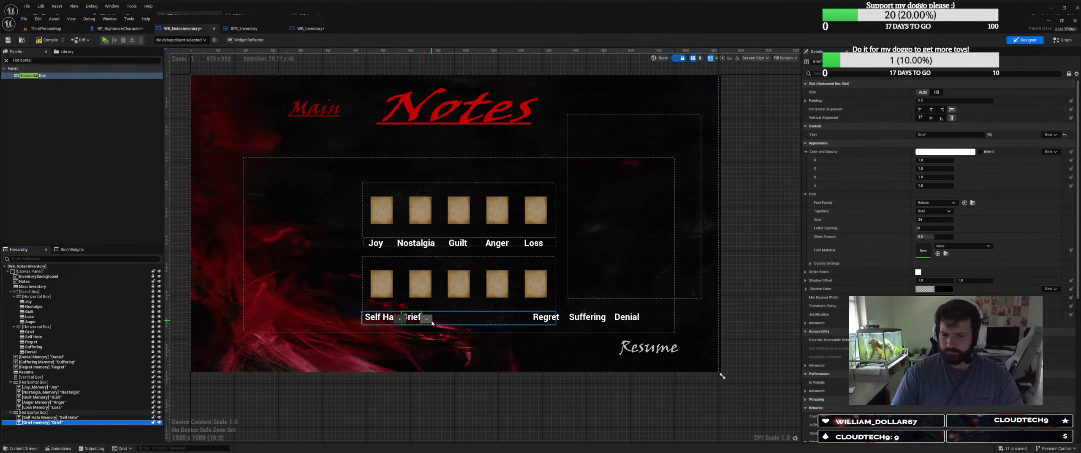
Add left padding to the Grief label to space it away from Self Hate.
{"action": "left_click", "coordinate": [806, 101]}
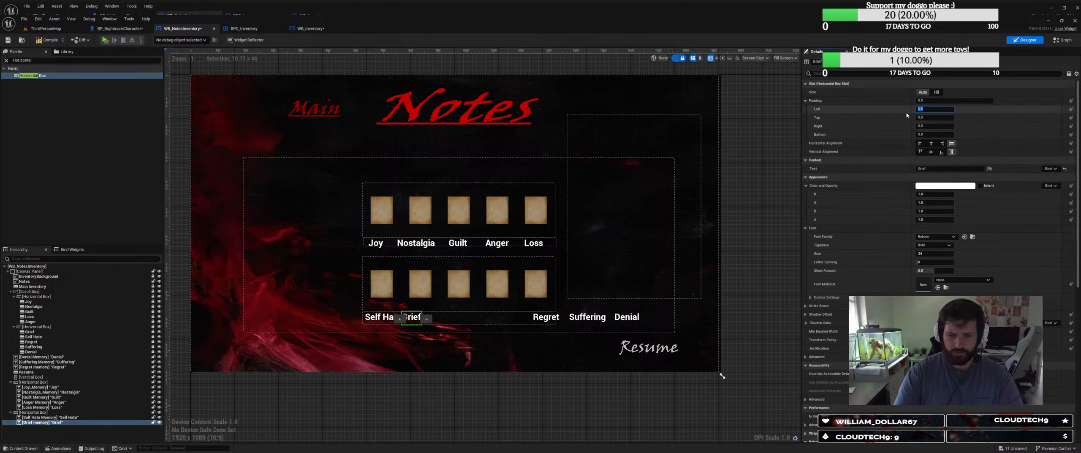
{"action": "key", "text": "Return"}
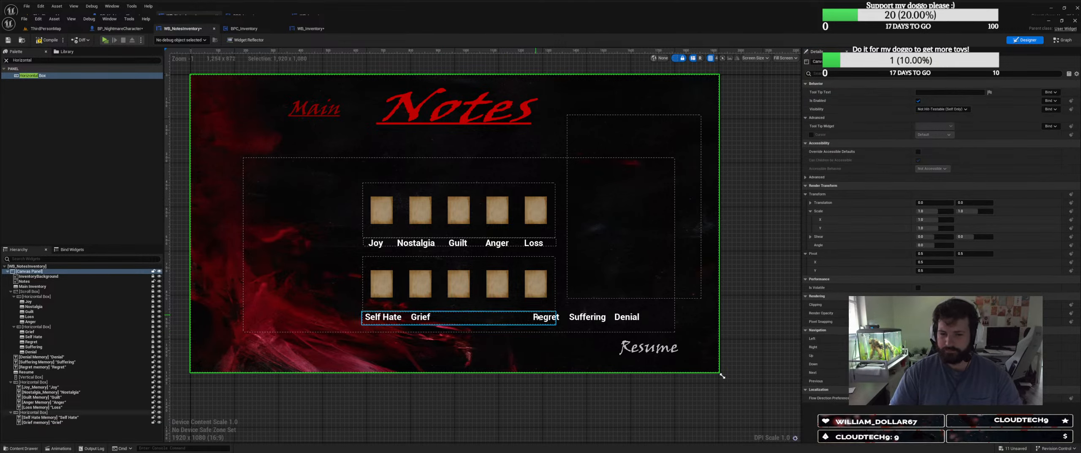
{"action": "left_click", "coordinate": [495, 322]}
Nest the Regret label in the lower horizontal box after the Grief label.
{"action": "left_click", "coordinate": [41, 389]}
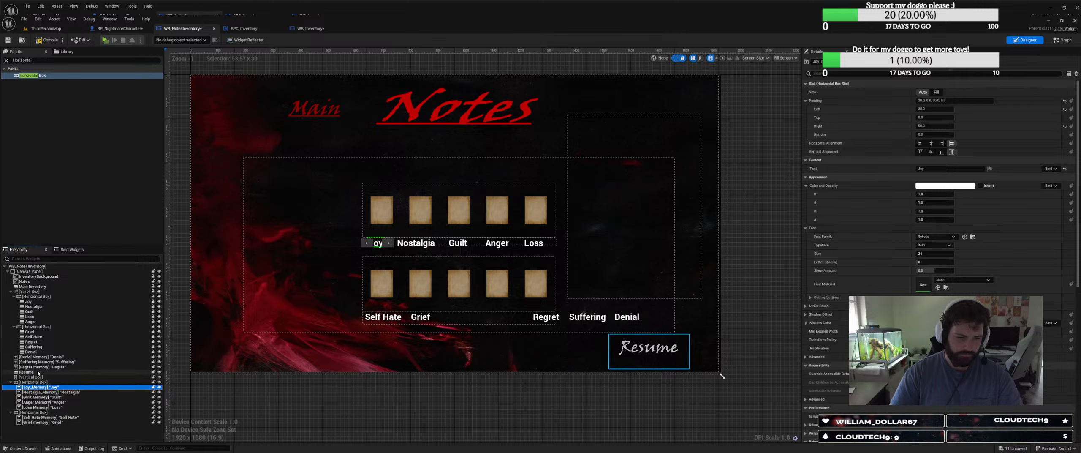
{"action": "left_click", "coordinate": [36, 372]}
{"action": "left_click", "coordinate": [36, 367]}
{"action": "left_click_drag", "start_coordinate": [37, 370], "coordinate": [35, 414]}
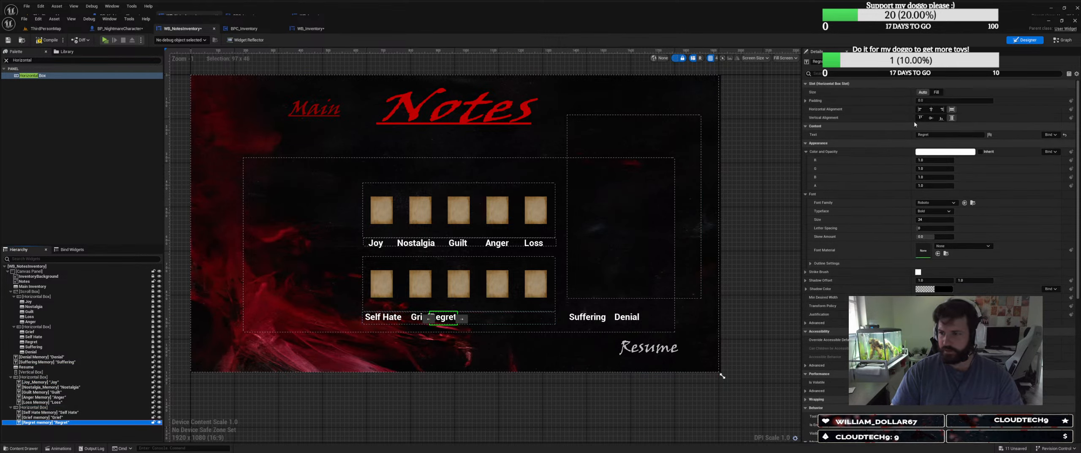
Add left padding to the Regret label to space it away from Grief in the lower horizontal box.
{"action": "left_click", "coordinate": [800, 104]}
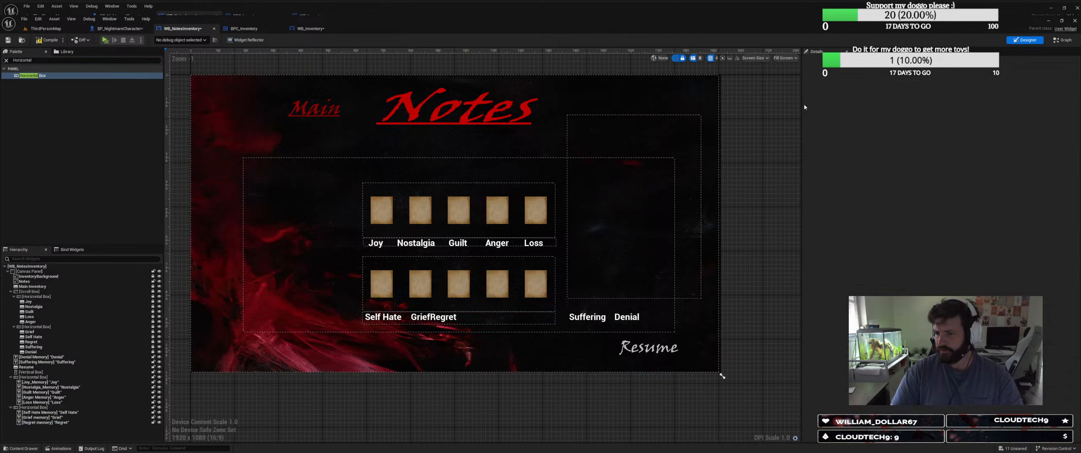
{"action": "left_click", "coordinate": [124, 421]}
{"action": "left_click", "coordinate": [927, 109]}
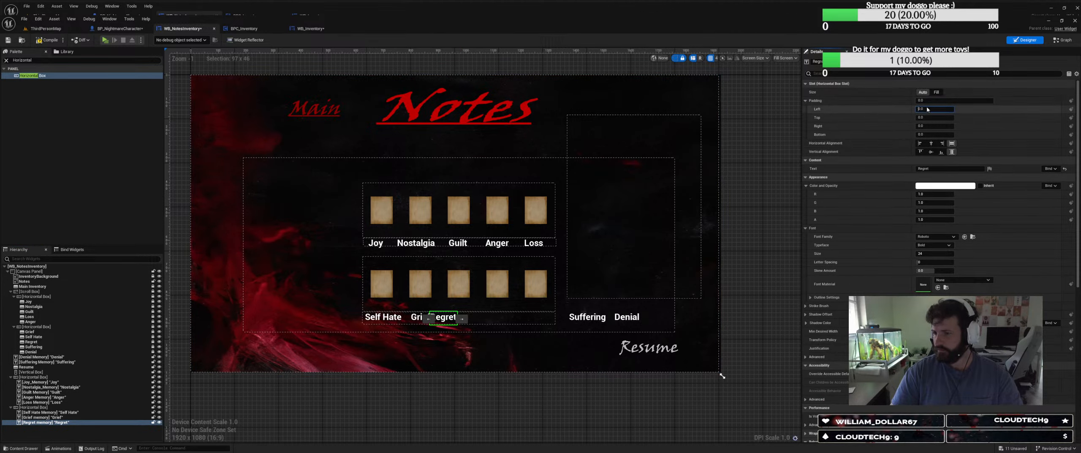
{"action": "left_click_drag", "start_coordinate": [942, 110], "coordinate": [862, 121]}
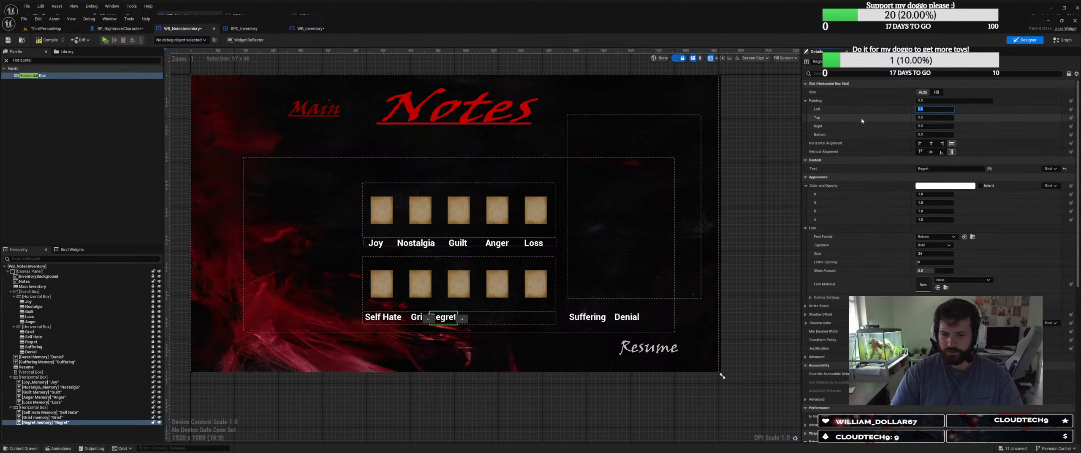
{"action": "type", "text": "50"}
{"action": "key", "text": "Return"}
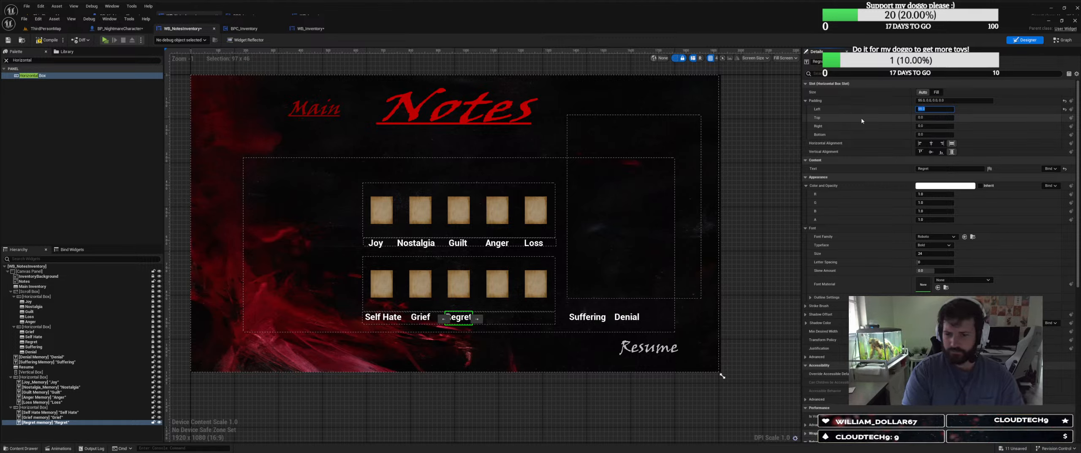
Nest the Suffering label in the lower horizontal box after Regret and set its left padding to 30.
{"action": "left_click", "coordinate": [501, 322]}
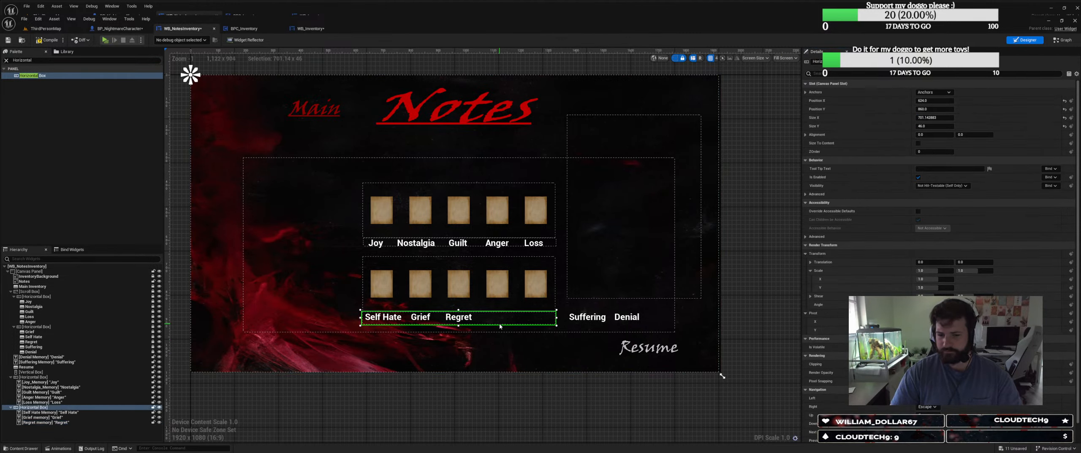
{"action": "left_click", "coordinate": [588, 325]}
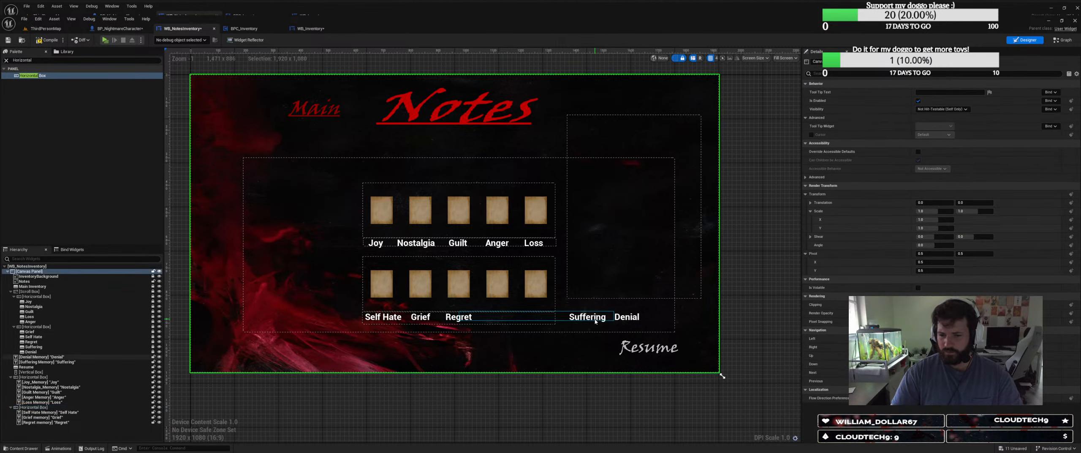
{"action": "left_click", "coordinate": [38, 362]}
{"action": "left_click_drag", "start_coordinate": [39, 363], "coordinate": [46, 422]}
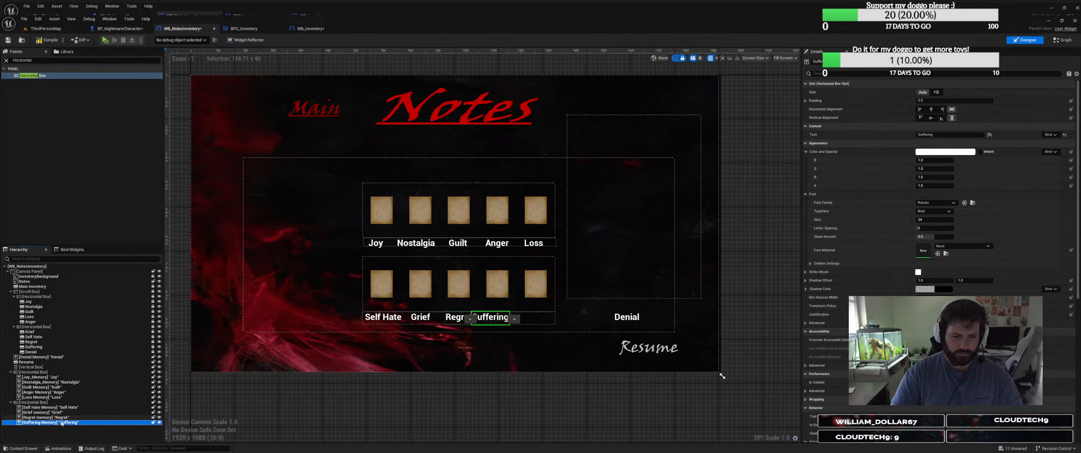
{"action": "left_click", "coordinate": [807, 101]}
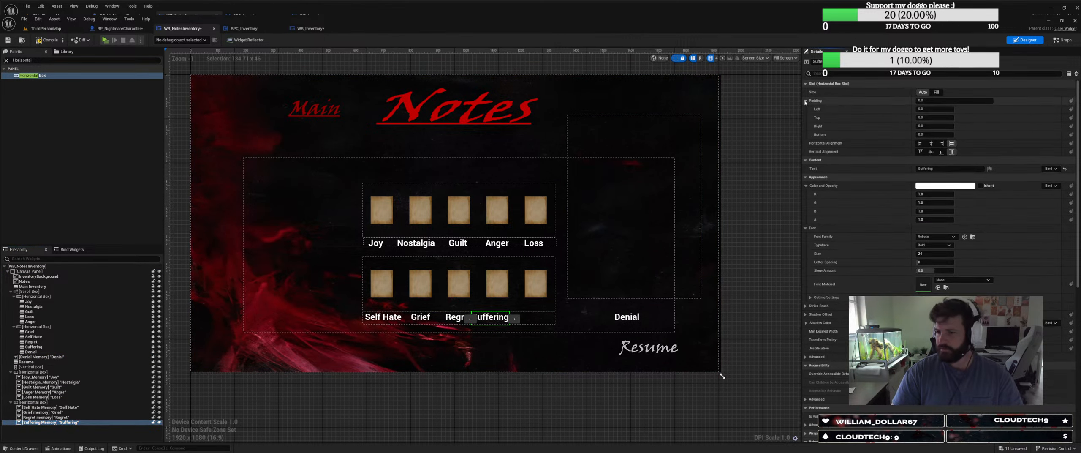
{"action": "left_click", "coordinate": [934, 109]}
{"action": "type", "text": "45"}
{"action": "key", "text": "Return"}
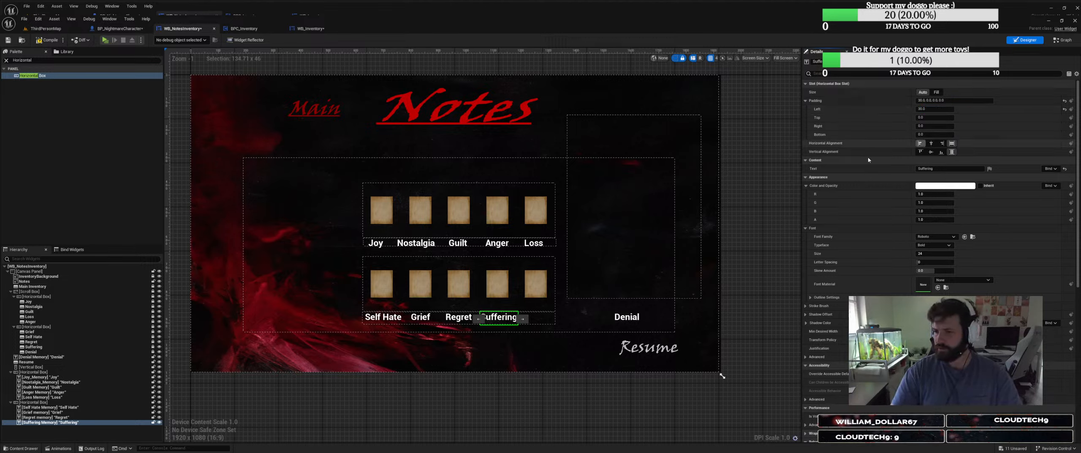
Nest the Denial label in the lower horizontal box after Suffering and add left padding to separate the two.
{"action": "left_click_drag", "start_coordinate": [34, 356], "coordinate": [527, 322]}
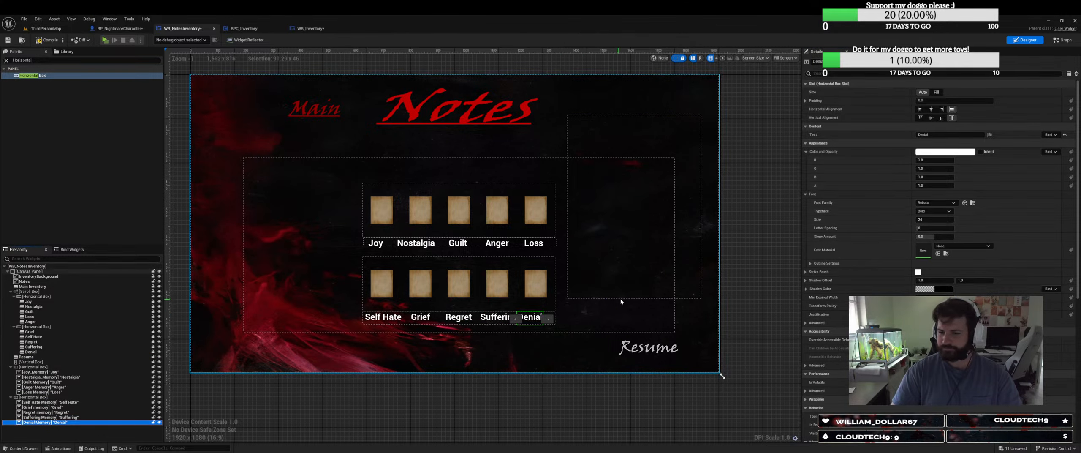
{"action": "left_click", "coordinate": [805, 100]}
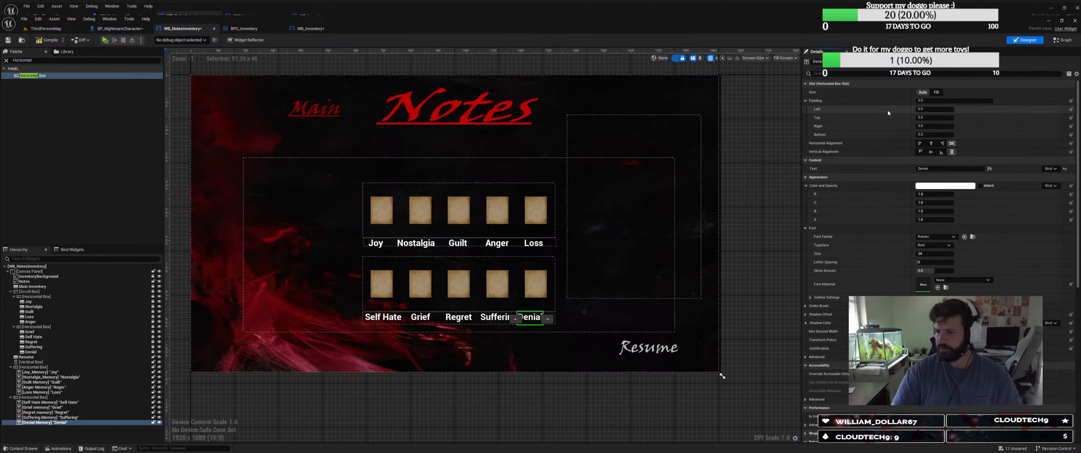
{"action": "type", "text": "30"}
{"action": "key", "text": "Return"}
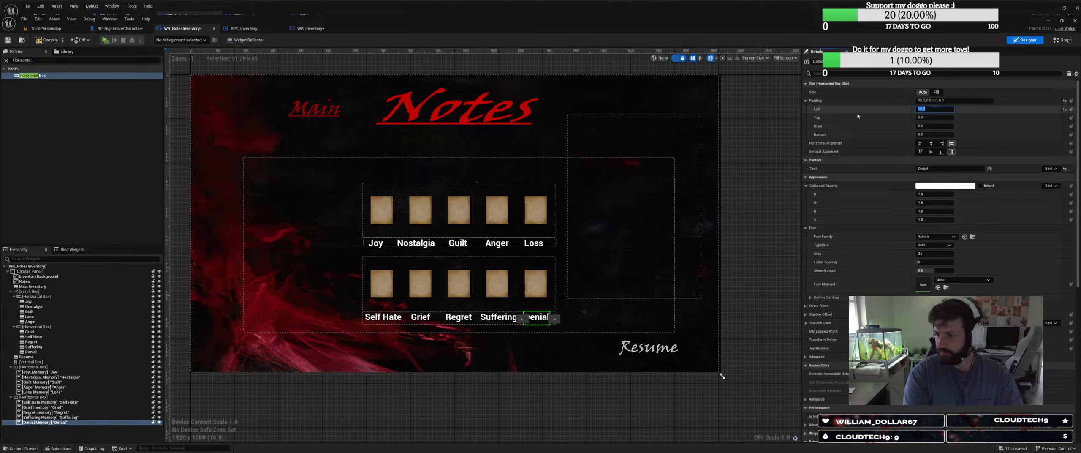
{"action": "left_click", "coordinate": [629, 216]}
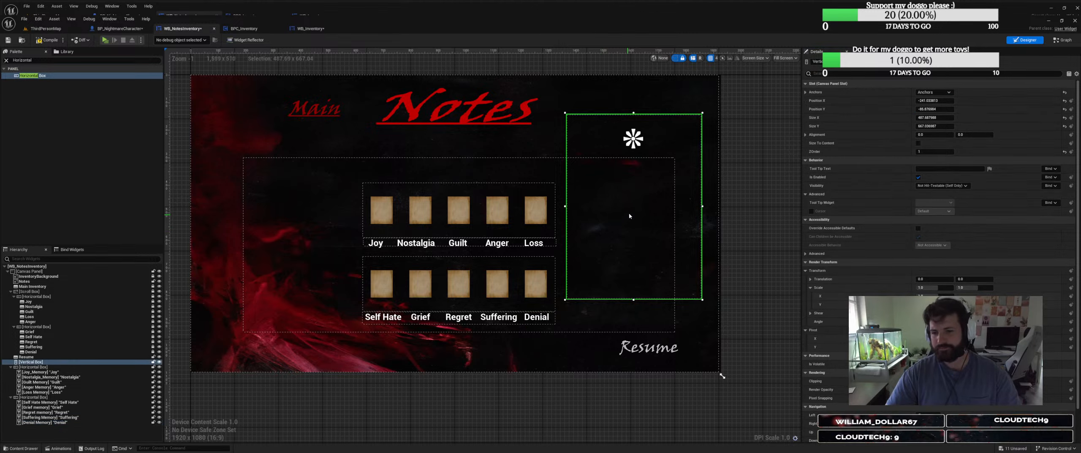
Move the lower label box's anchor from the canvas corner to the middle of its own row, around Regret.
{"action": "left_click", "coordinate": [485, 236]}
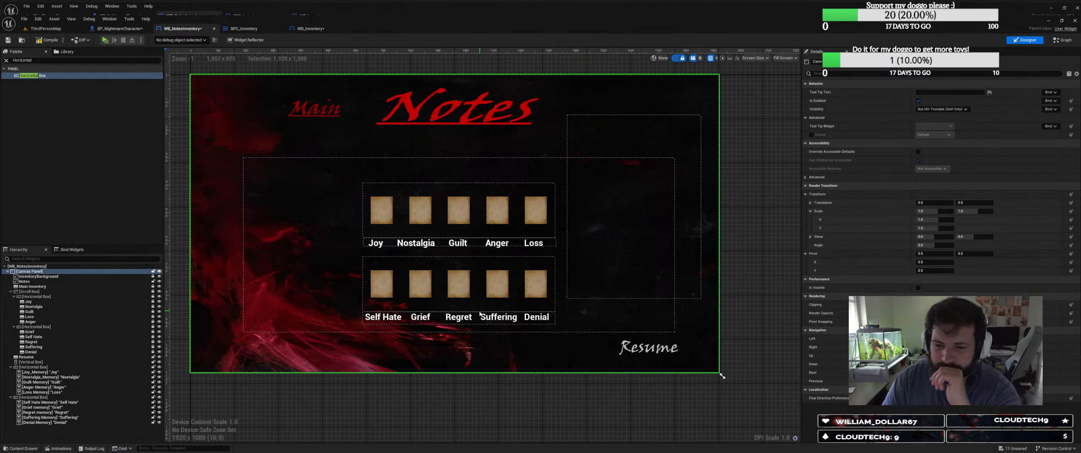
{"action": "left_click", "coordinate": [478, 318]}
{"action": "left_click_drag", "start_coordinate": [190, 75], "coordinate": [461, 312]}
{"action": "left_click", "coordinate": [458, 251]}
{"action": "left_click", "coordinate": [456, 243]}
{"action": "left_click", "coordinate": [440, 249]}
{"action": "left_click", "coordinate": [440, 249]}
{"action": "left_click", "coordinate": [459, 317]}
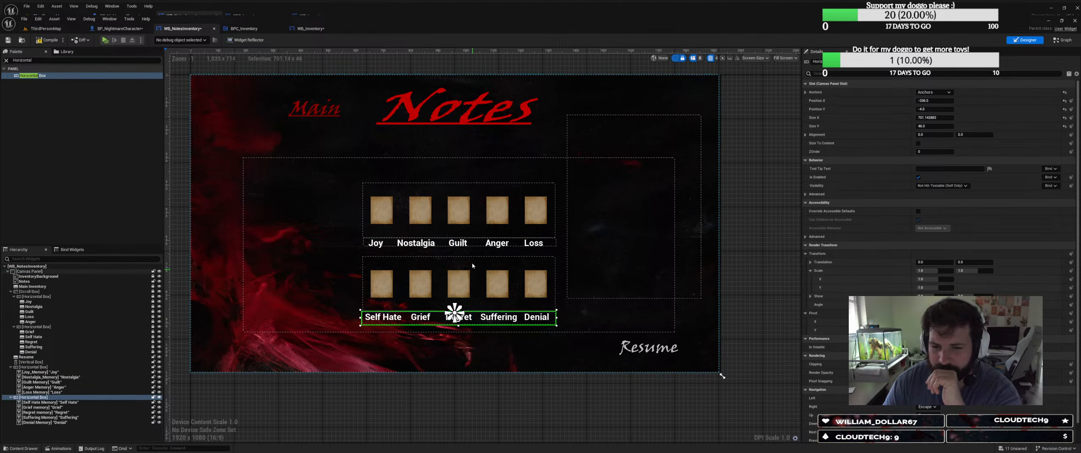
{"action": "left_click", "coordinate": [473, 245]}
{"action": "mouse_move", "coordinate": [722, 375]}
{"action": "left_mouse_down"}
{"action": "mouse_move", "coordinate": [466, 271]}
{"action": "mouse_move", "coordinate": [386, 290]}
{"action": "mouse_move", "coordinate": [754, 369]}
{"action": "mouse_move", "coordinate": [723, 376]}
{"action": "left_mouse_up"}
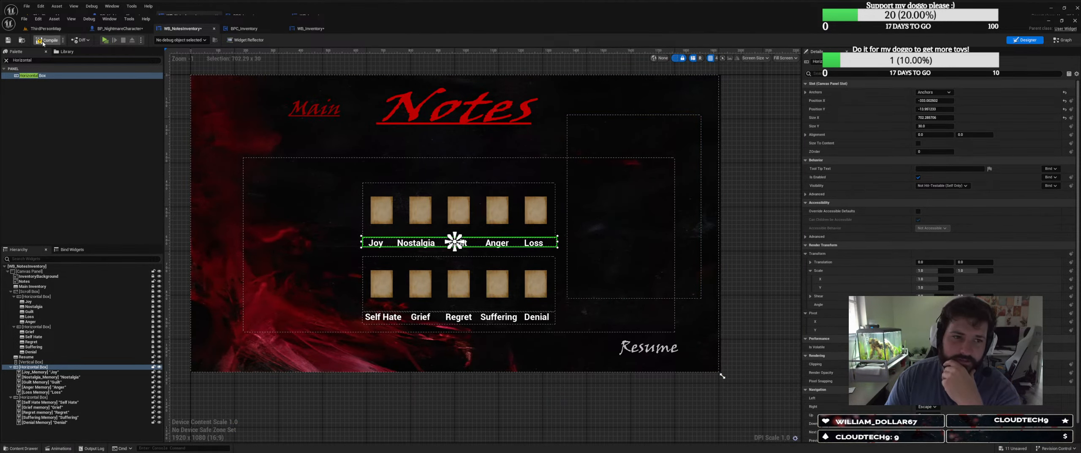
Play-test the level, collect several memory notes and check the label alignment on the inventory's Notes page.
{"action": "left_click", "coordinate": [45, 28]}
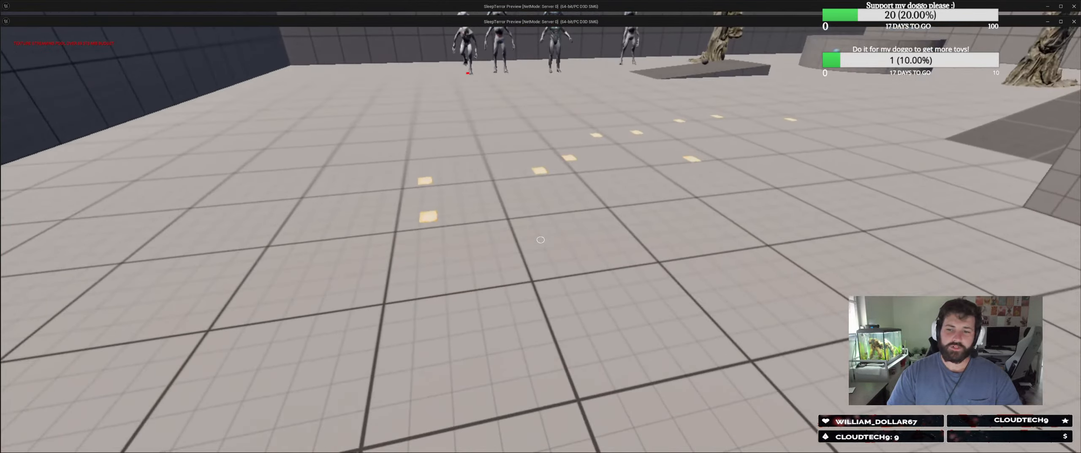
{"action": "key", "text": "w"}
{"action": "key", "text": "e"}
{"action": "key", "text": "e"}
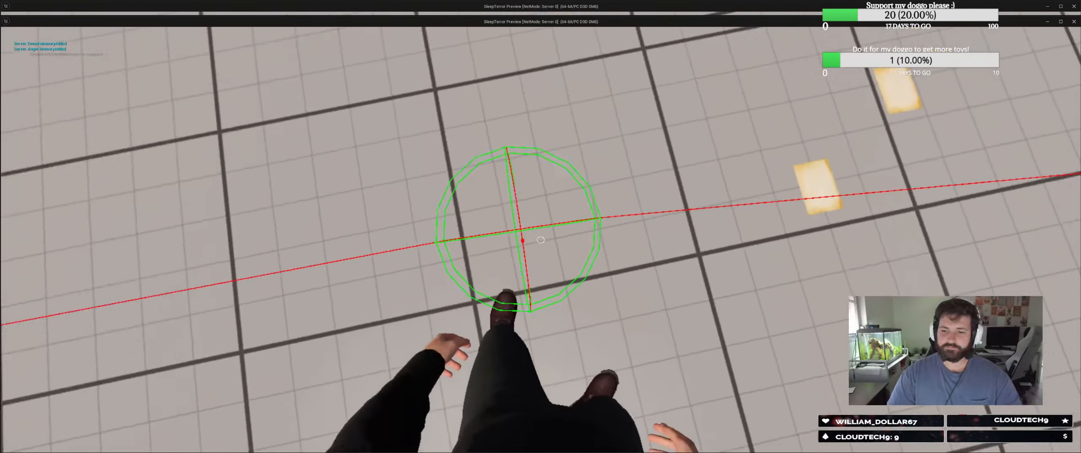
{"action": "key", "text": "e"}
{"action": "key", "text": "e"}
{"action": "key", "text": "Tab"}
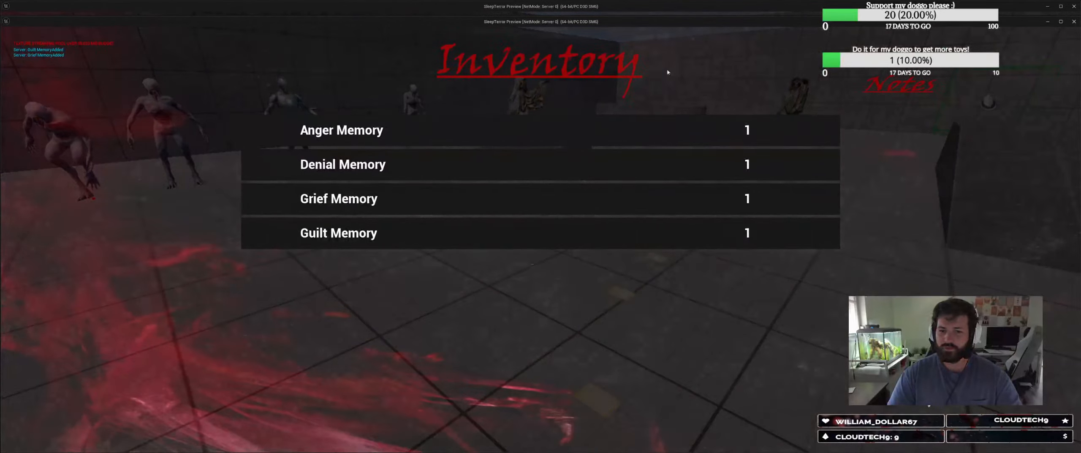
{"action": "left_click", "coordinate": [876, 82]}
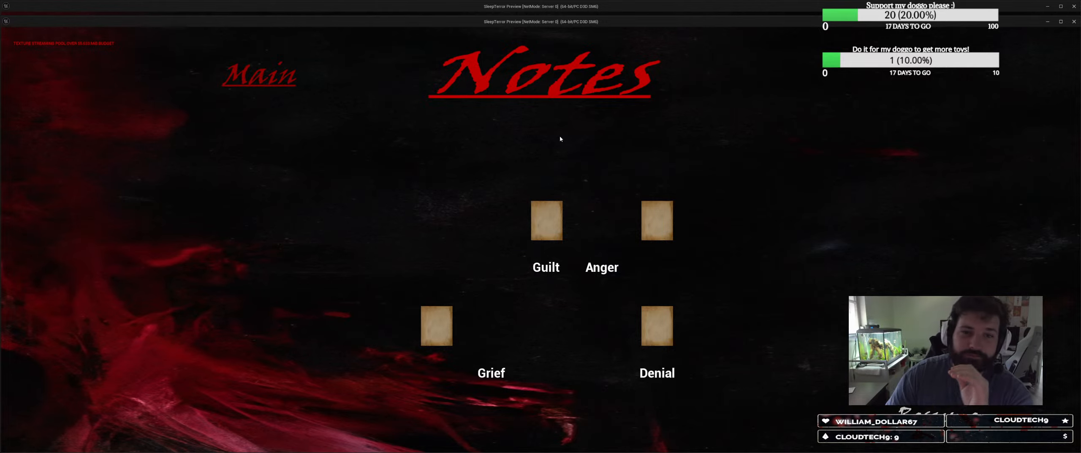
{"action": "key", "text": "Escape"}
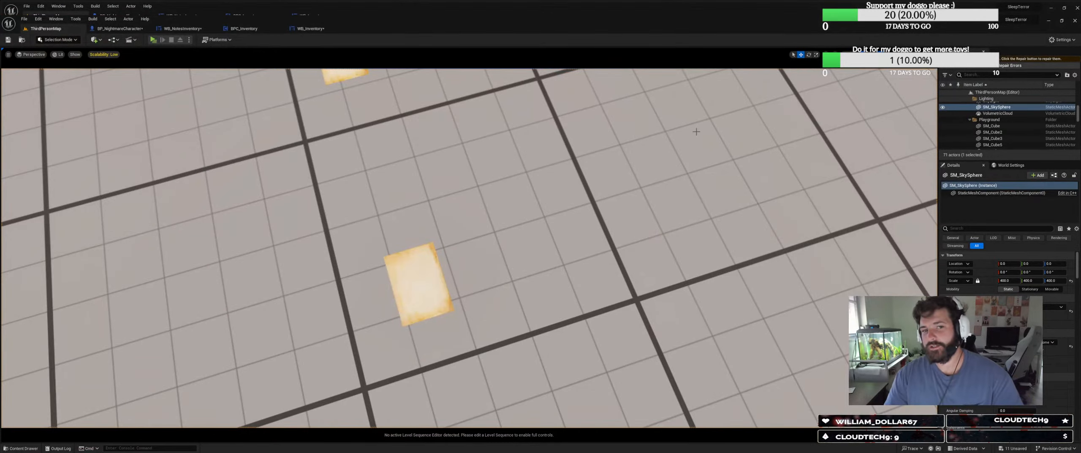
Preview the notes inventory widget at 2560 x 1080 to check how its labels line up with the icons.
{"action": "left_click", "coordinate": [182, 28]}
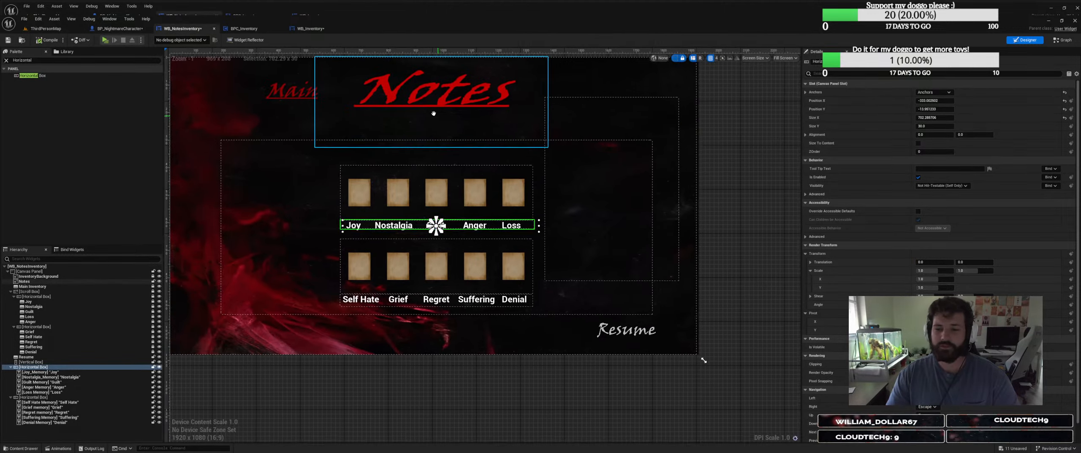
{"action": "scroll", "coordinate": [484, 133], "scroll_direction": "down", "scroll_amount": 3}
{"action": "mouse_move", "coordinate": [389, 201]}
{"action": "left_mouse_down"}
{"action": "mouse_move", "coordinate": [454, 229]}
{"action": "mouse_move", "coordinate": [523, 231]}
{"action": "mouse_move", "coordinate": [533, 214]}
{"action": "mouse_move", "coordinate": [508, 228]}
{"action": "mouse_move", "coordinate": [388, 201]}
{"action": "left_mouse_up"}
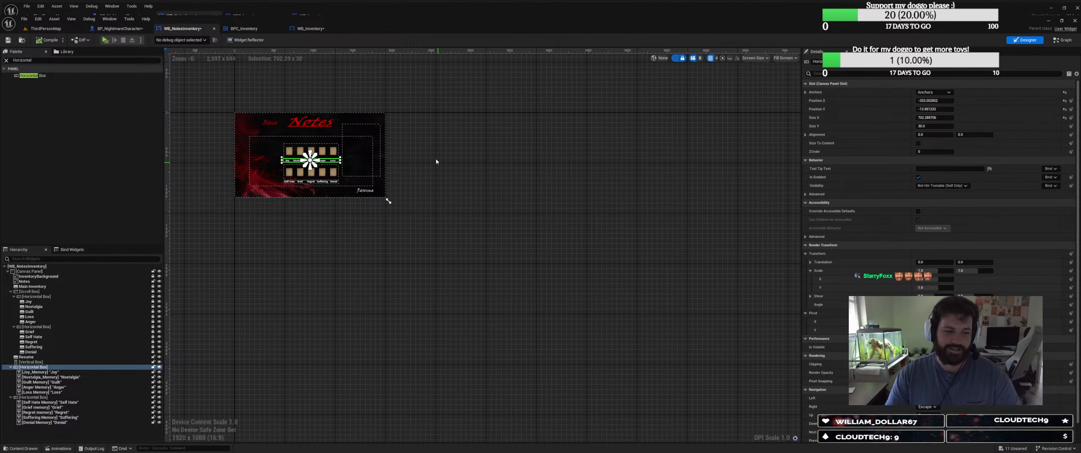
{"action": "left_click", "coordinate": [49, 29]}
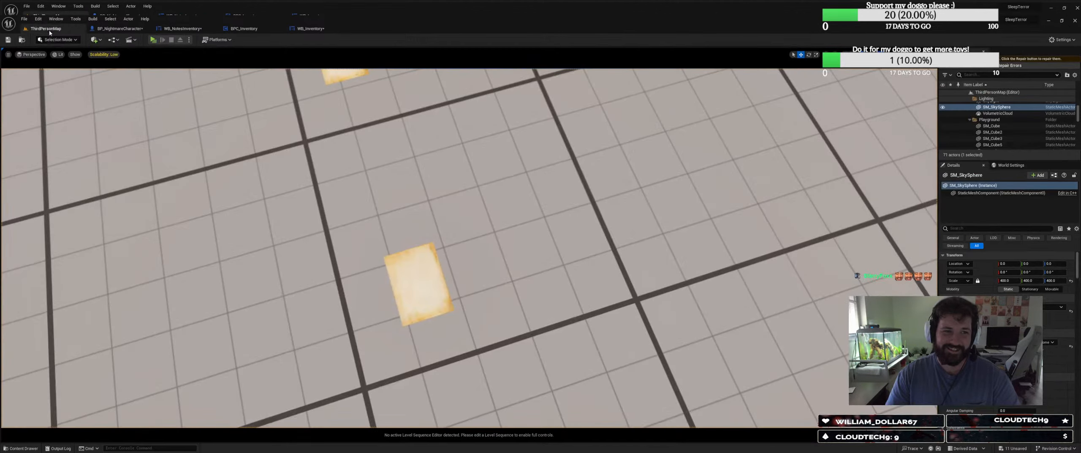
{"action": "left_click", "coordinate": [194, 30]}
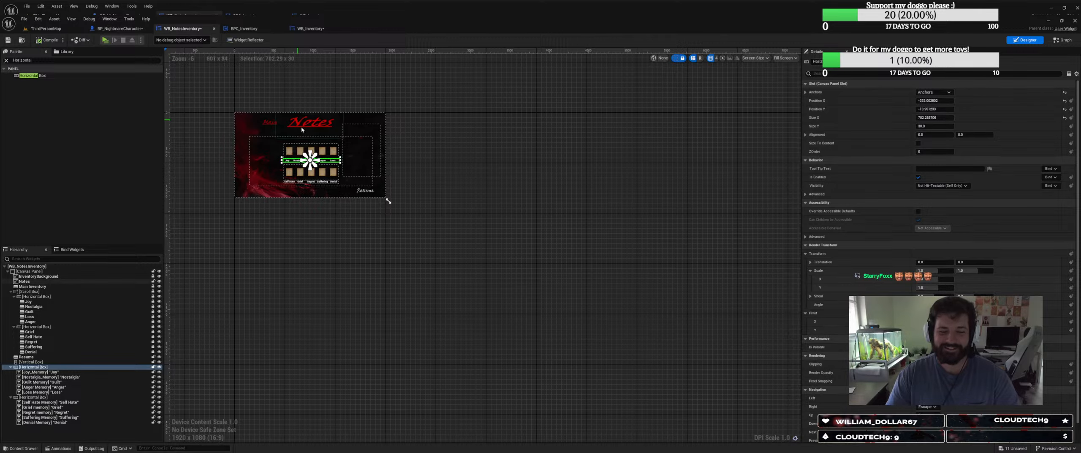
{"action": "scroll", "coordinate": [460, 145], "scroll_direction": "up", "scroll_amount": 5}
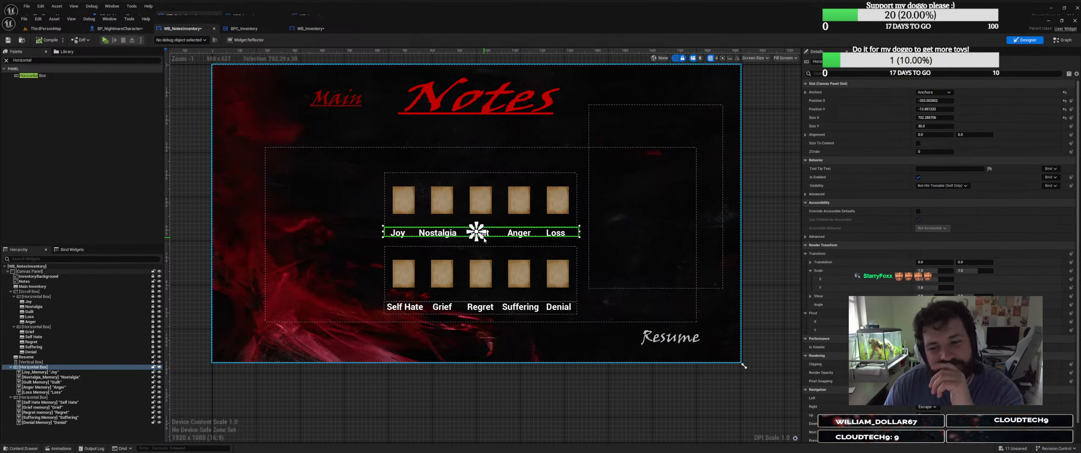
{"action": "scroll", "coordinate": [470, 238], "scroll_direction": "down", "scroll_amount": 2}
{"action": "left_click_drag", "start_coordinate": [577, 327], "coordinate": [773, 304]}
{"action": "right_click_drag", "start_coordinate": [769, 320], "coordinate": [634, 326]}
{"action": "left_click_drag", "start_coordinate": [630, 308], "coordinate": [576, 327]}
{"action": "scroll", "coordinate": [591, 346], "scroll_direction": "down", "scroll_amount": 4}
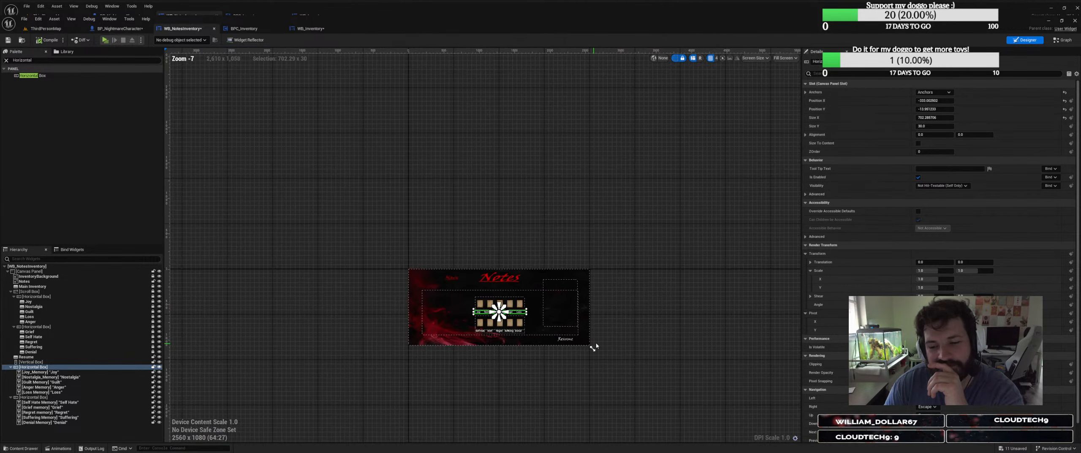
Enlarge the notes widget's preview to 3440 x 1440 and save the widget.
{"action": "right_click_drag", "start_coordinate": [593, 347], "coordinate": [554, 335]}
{"action": "left_click", "coordinate": [581, 330]}
{"action": "left_click", "coordinate": [520, 302]}
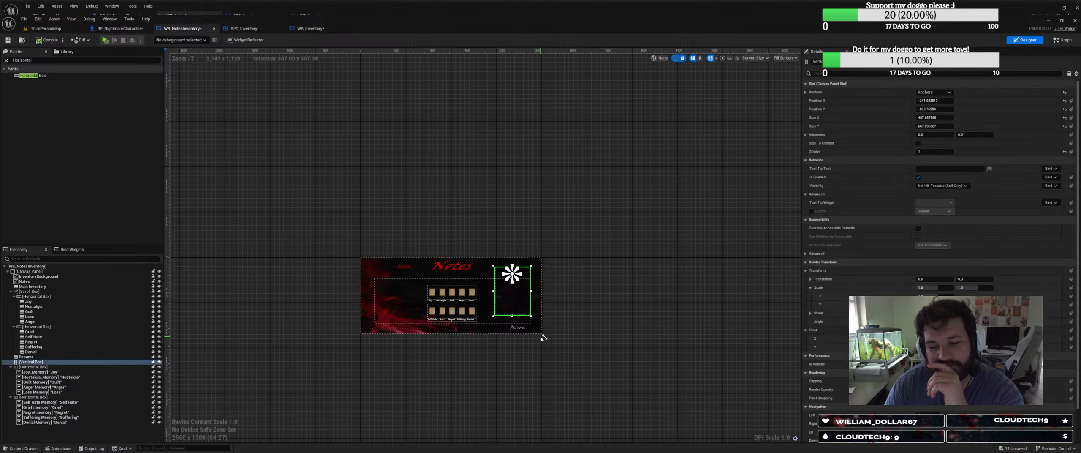
{"action": "left_click_drag", "start_coordinate": [545, 336], "coordinate": [607, 362]}
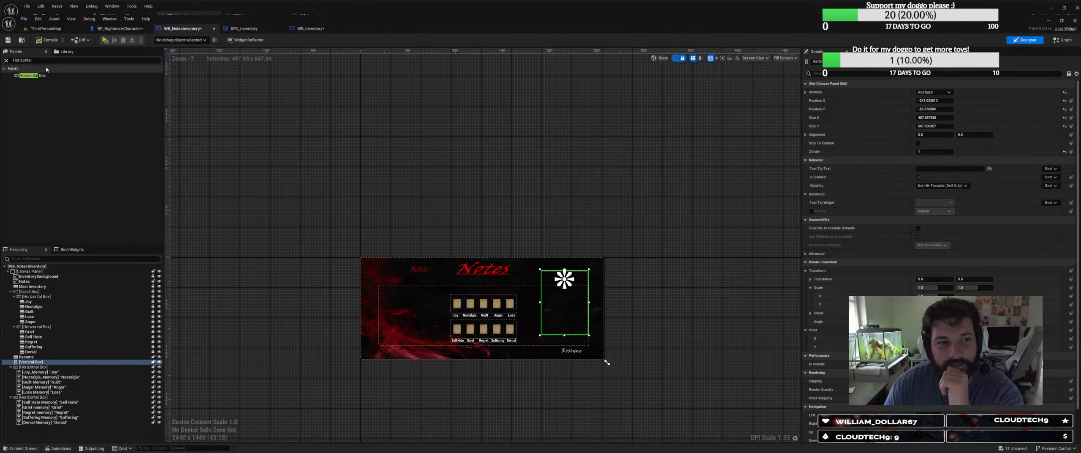
{"action": "left_click", "coordinate": [8, 40]}
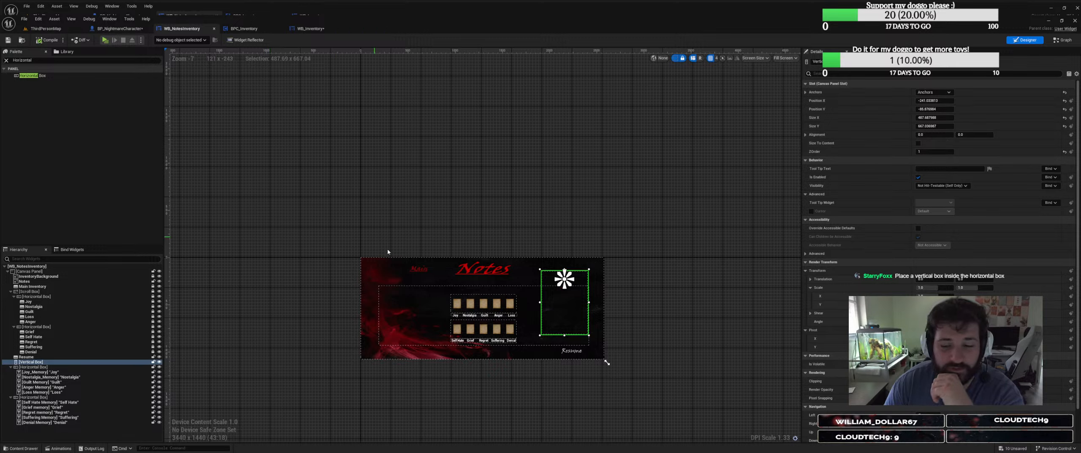
Inspect the upper label row's Horizontal Box and the slot settings of its Joy, Guilt, Anger and Loss labels.
{"action": "left_click", "coordinate": [466, 320]}
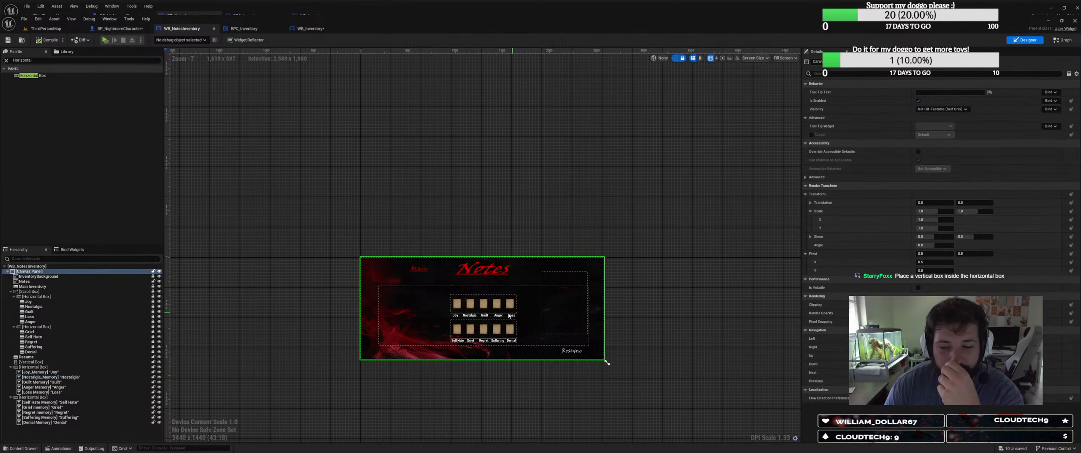
{"action": "left_click", "coordinate": [65, 368]}
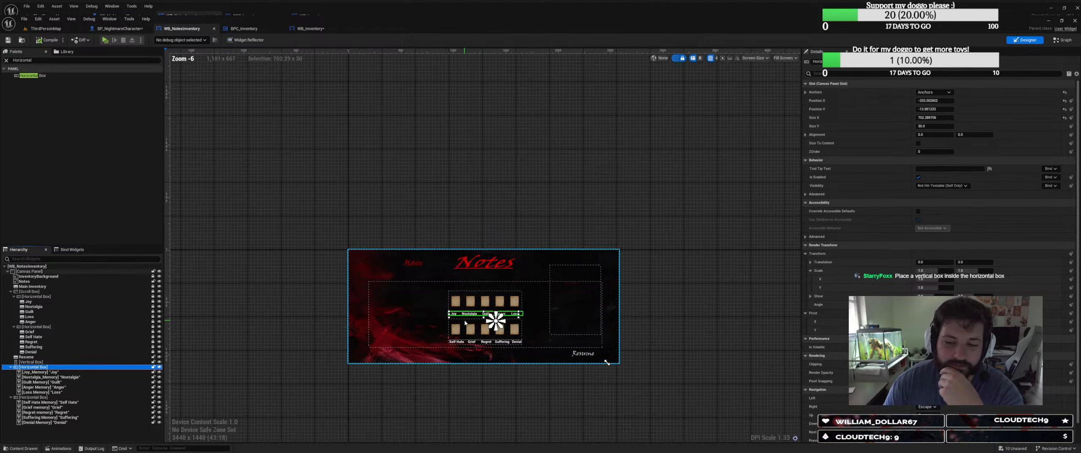
{"action": "scroll", "coordinate": [469, 324], "scroll_direction": "up", "scroll_amount": 6}
{"action": "left_click", "coordinate": [36, 61]}
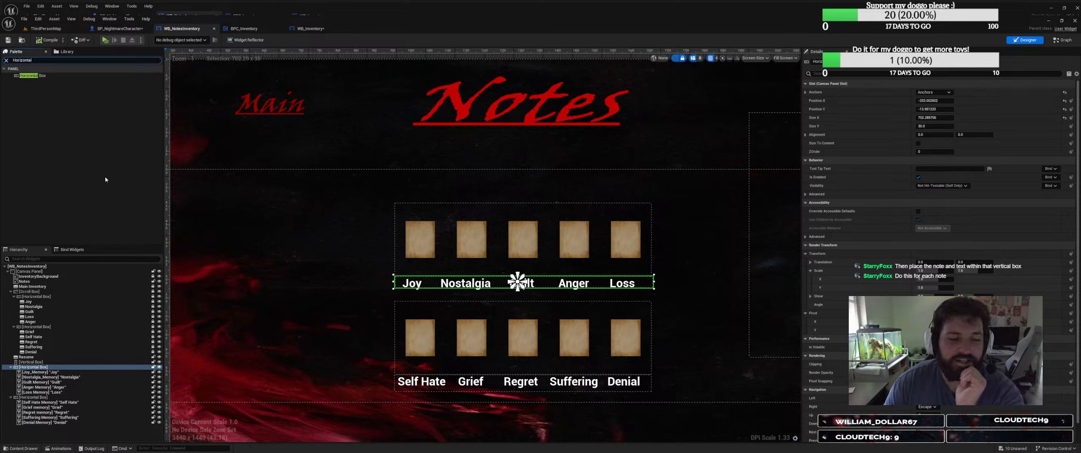
{"action": "left_click", "coordinate": [32, 362]}
{"action": "left_click", "coordinate": [31, 366]}
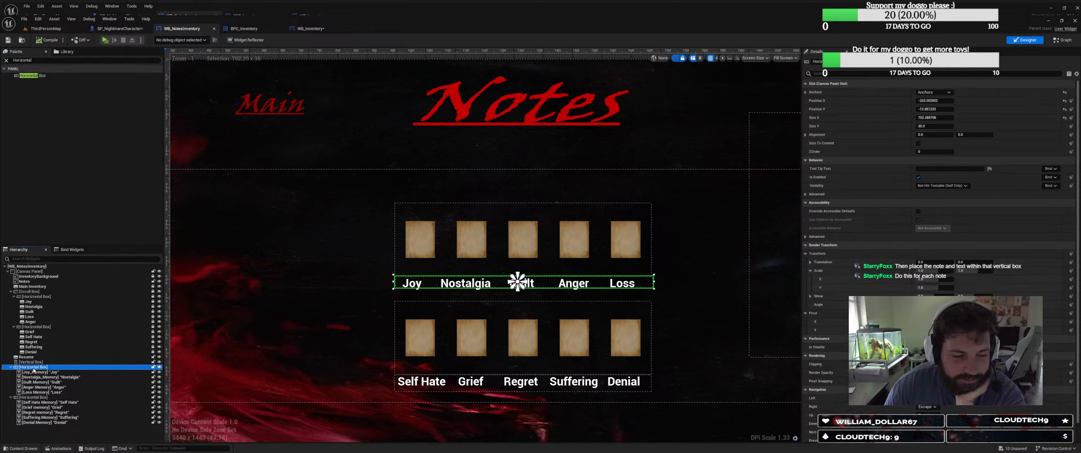
{"action": "left_click", "coordinate": [413, 284]}
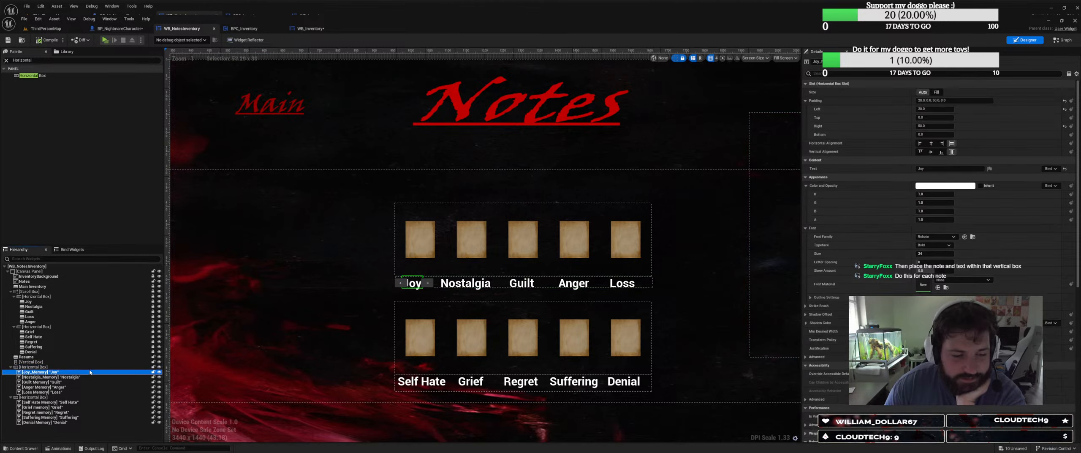
{"action": "left_click", "coordinate": [63, 377]}
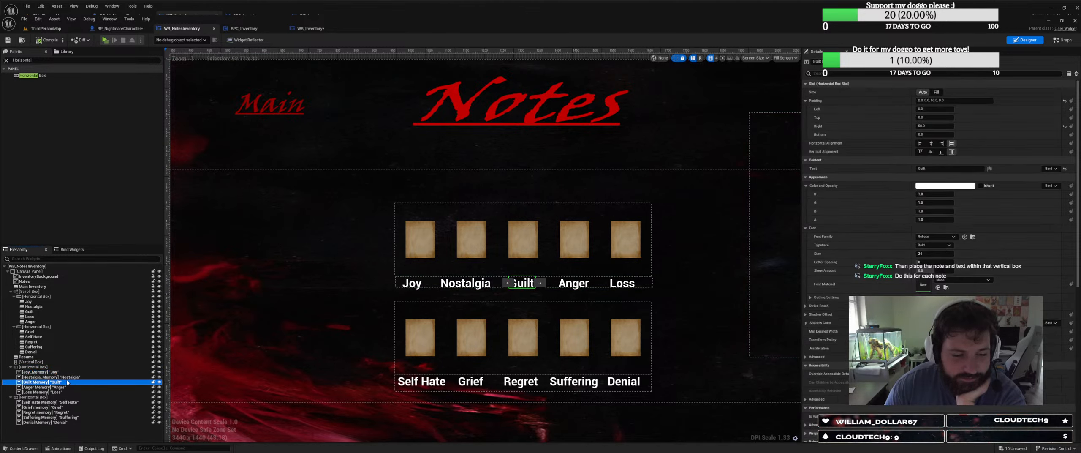
{"action": "left_click", "coordinate": [66, 381]}
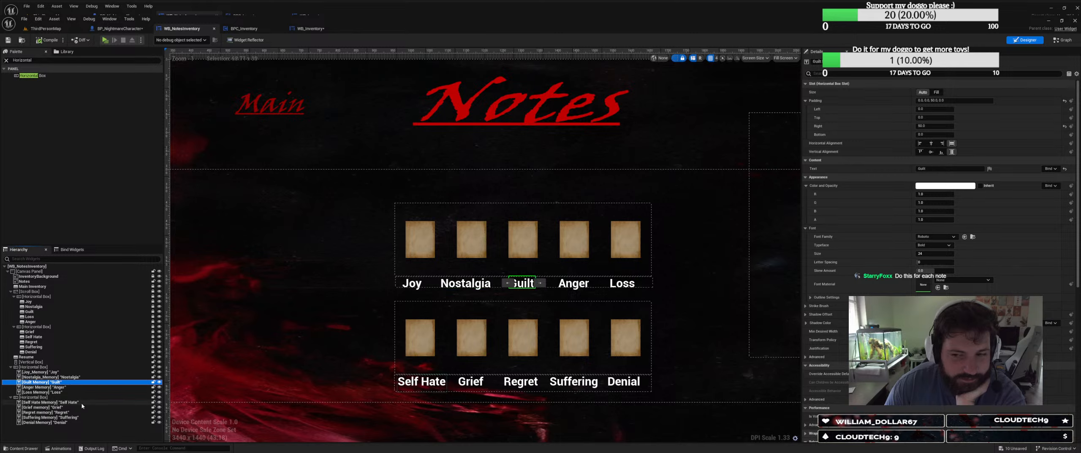
{"action": "left_click", "coordinate": [67, 387]}
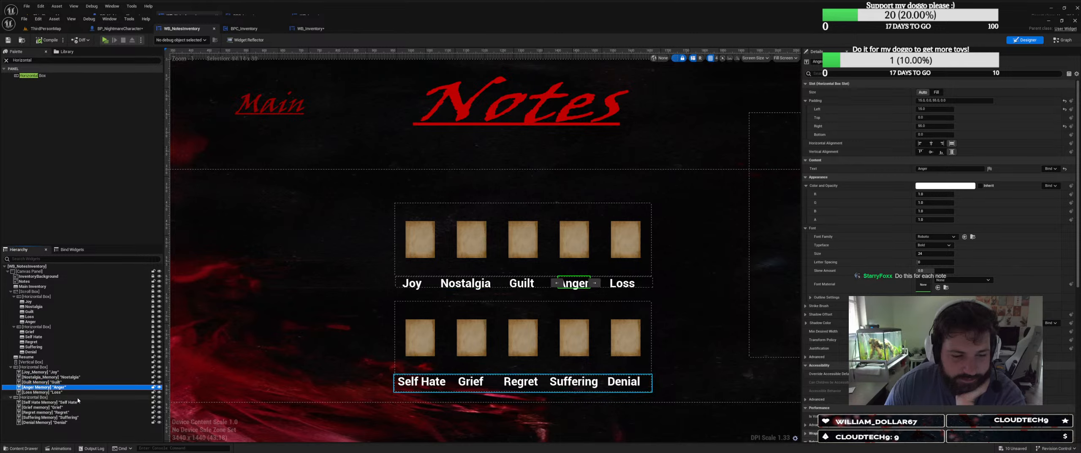
{"action": "left_click", "coordinate": [68, 392]}
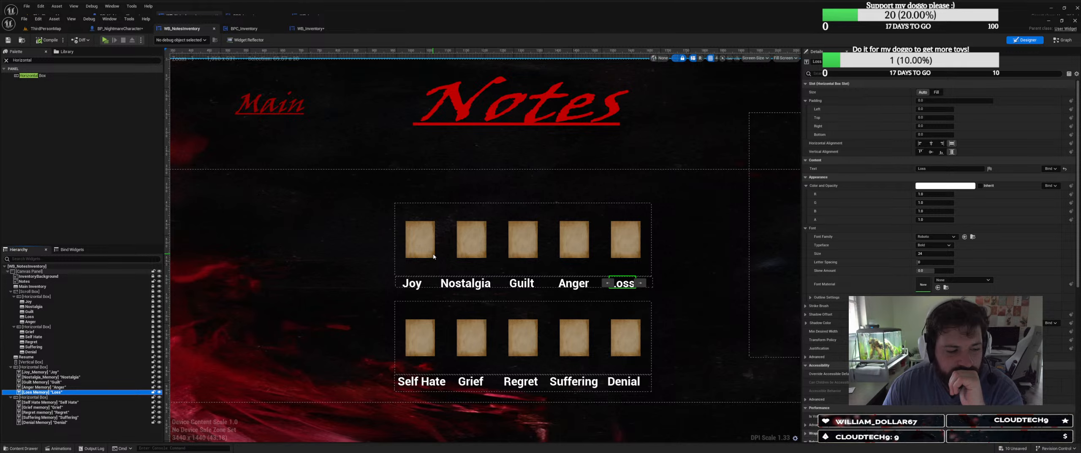
Try shifting the Joy label one place along the upper label row and return it to first place.
{"action": "left_click", "coordinate": [412, 283]}
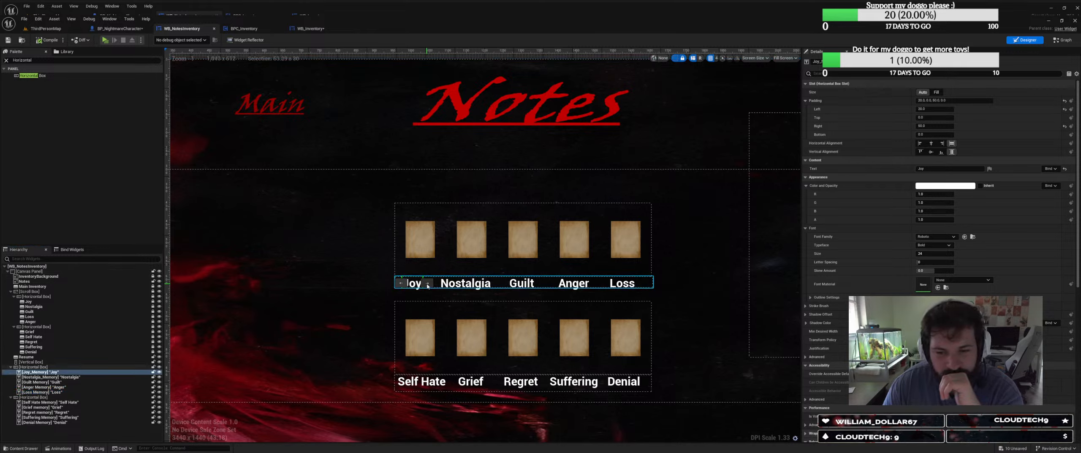
{"action": "left_click", "coordinate": [427, 284]}
{"action": "left_click", "coordinate": [469, 284]}
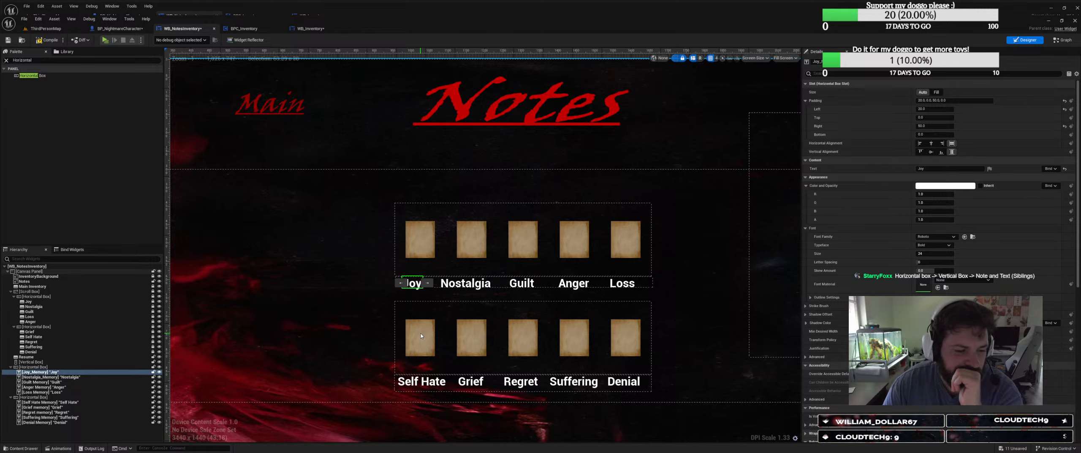
Find the Vertical Box widget and add one inside the upper label row's Horizontal Box.
{"action": "left_click", "coordinate": [45, 367]}
{"action": "left_click", "coordinate": [32, 362]}
{"action": "left_click", "coordinate": [22, 60]}
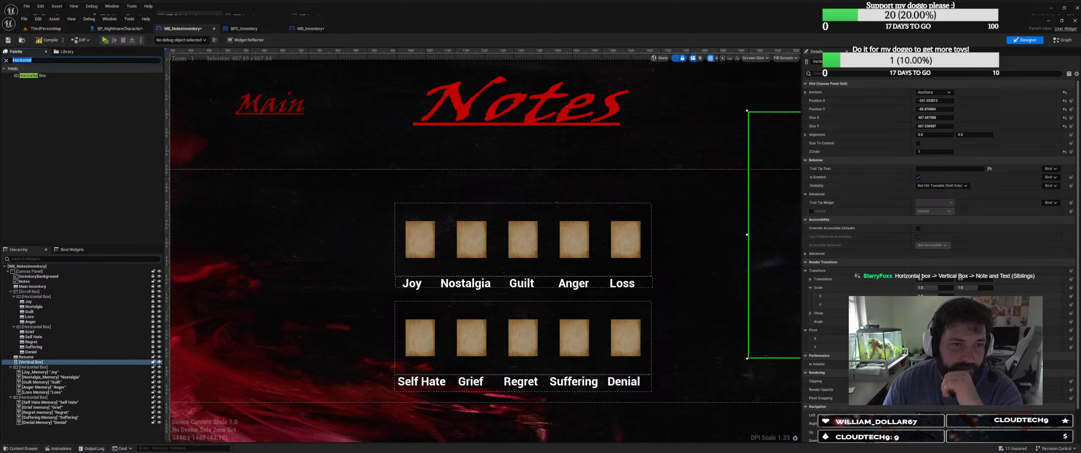
{"action": "type", "text": "Verti"}
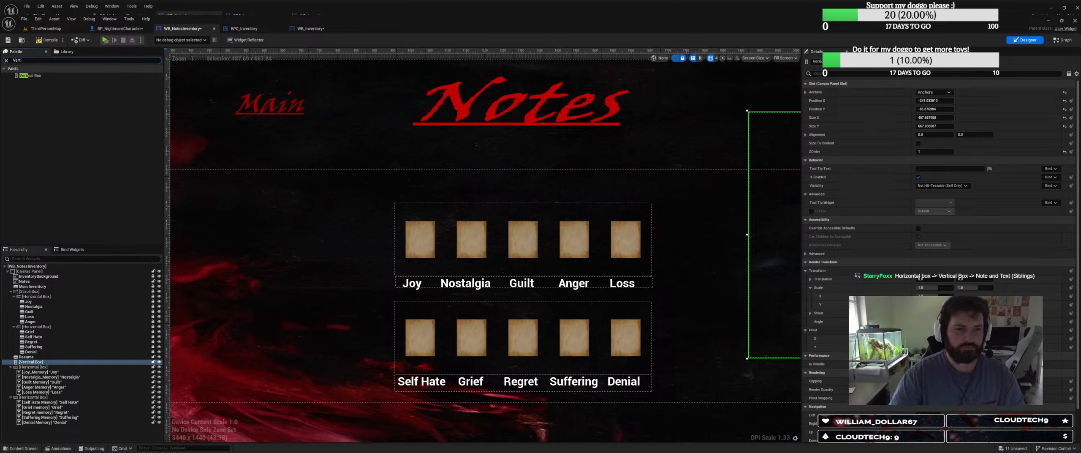
{"action": "left_click_drag", "start_coordinate": [29, 76], "coordinate": [33, 368]}
Try nesting the five labels from Joy to Loss in the new Vertical Box, and undo the move.
{"action": "left_click", "coordinate": [33, 372]}
{"action": "left_click", "coordinate": [41, 392], "text": "shift"}
{"action": "left_click_drag", "start_coordinate": [40, 392], "coordinate": [37, 398]}
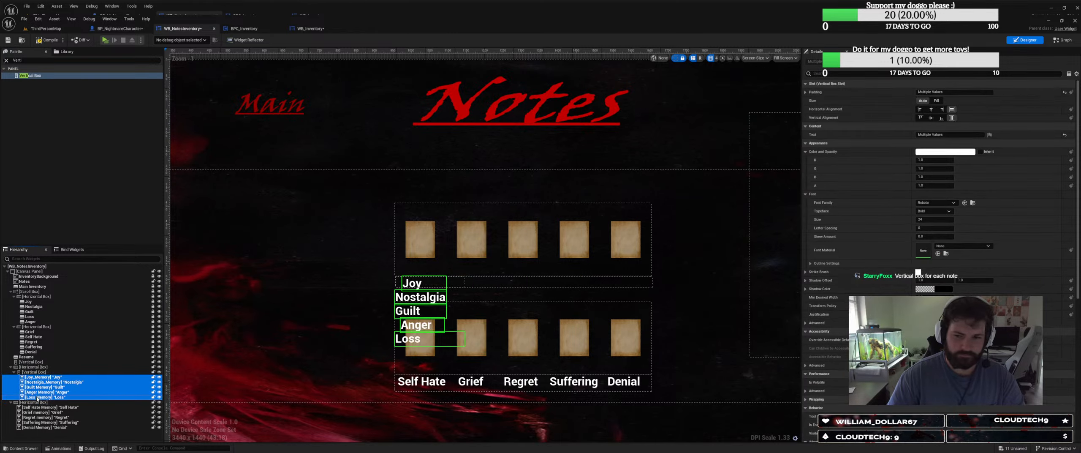
{"action": "left_click", "coordinate": [340, 285]}
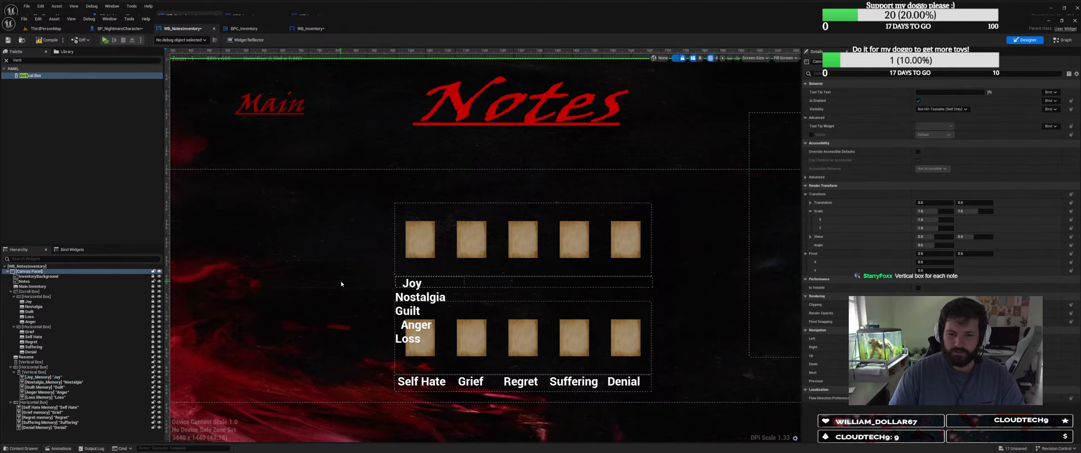
{"action": "left_click", "coordinate": [416, 302]}
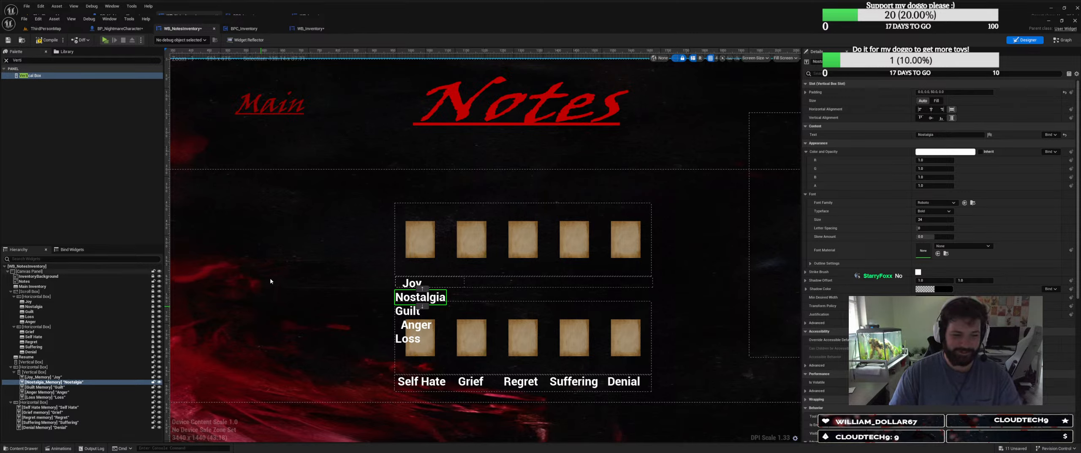
{"action": "left_click", "coordinate": [278, 267]}
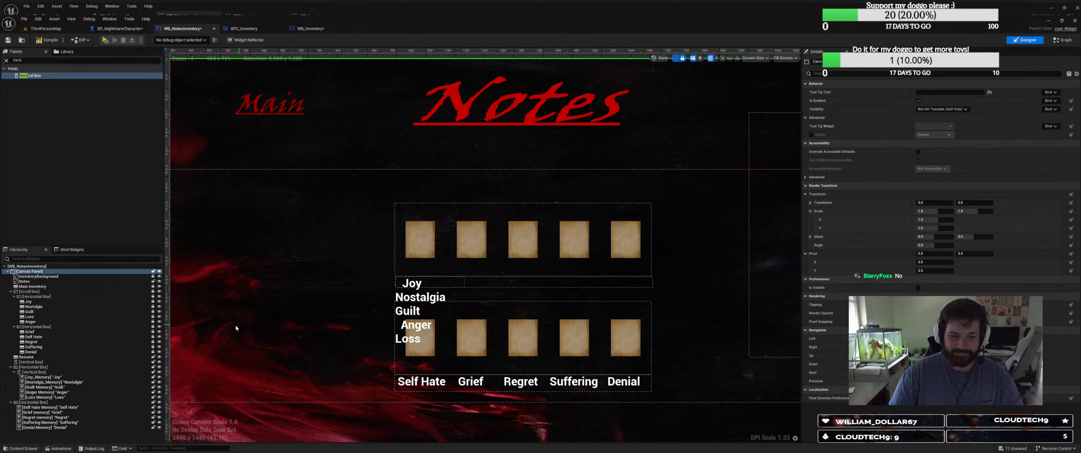
{"action": "key", "text": "ctrl+z"}
Stretch the lower label row's anchors to all four corners of the canvas and save the widget.
{"action": "right_click_drag", "start_coordinate": [447, 284], "coordinate": [354, 241]}
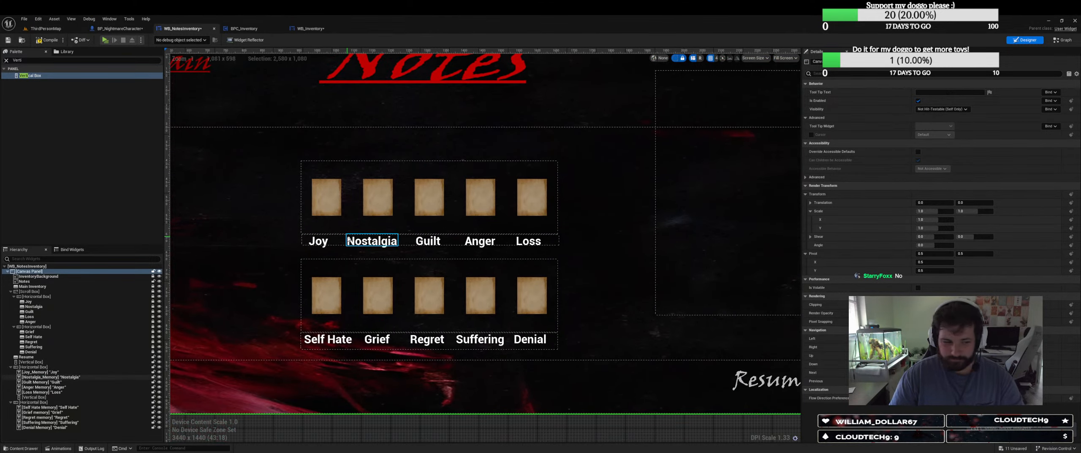
{"action": "left_click", "coordinate": [322, 343]}
{"action": "scroll", "coordinate": [325, 334], "scroll_direction": "down", "scroll_amount": 5}
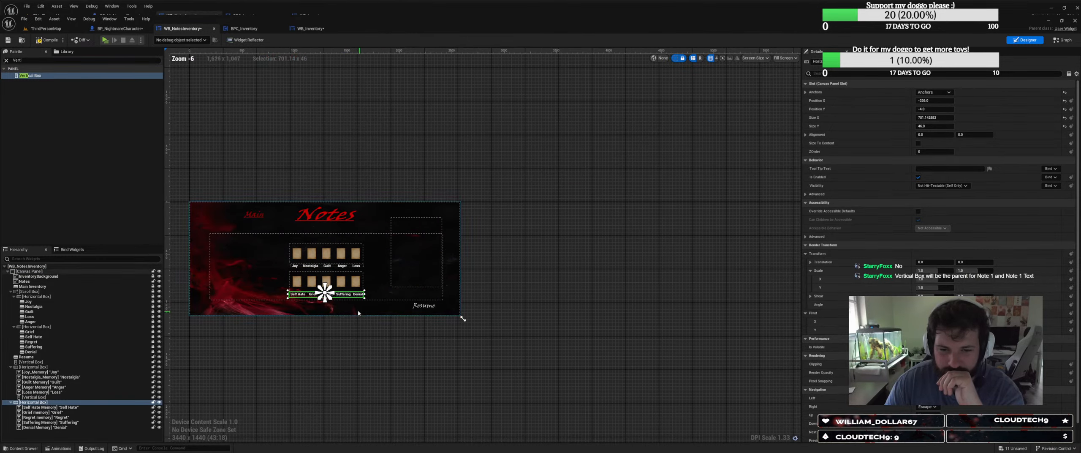
{"action": "left_click_drag", "start_coordinate": [330, 296], "coordinate": [186, 197]}
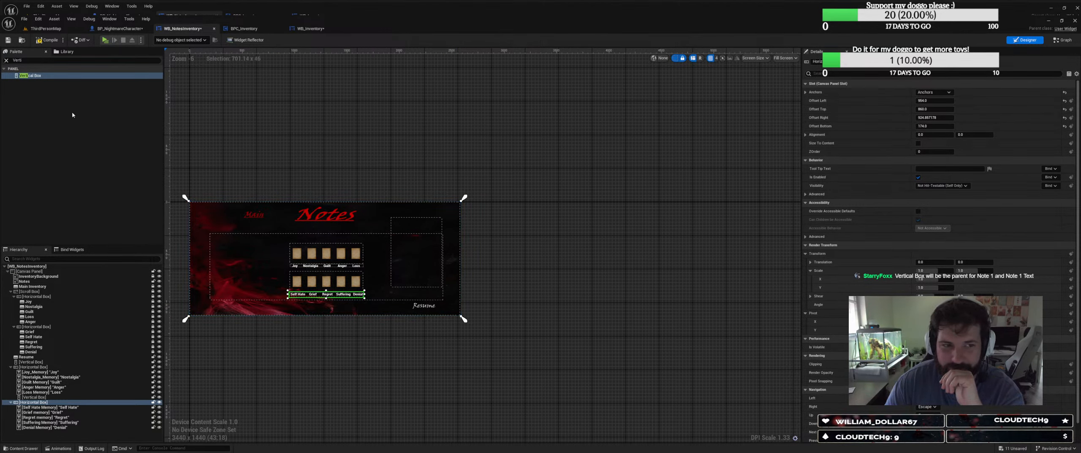
{"action": "left_click", "coordinate": [8, 41]}
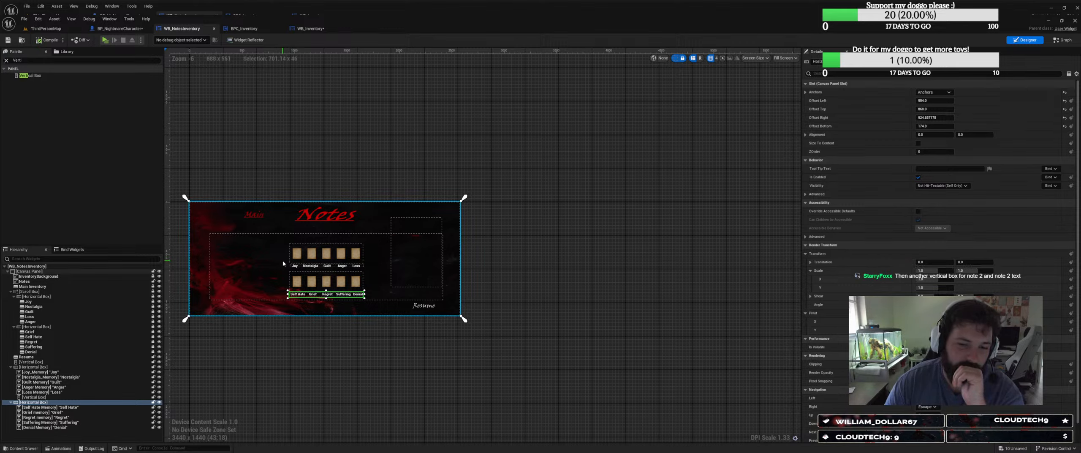
Compare the settings of the notes Scroll Box and the upper icon row's Horizontal Box inside it.
{"action": "left_click", "coordinate": [250, 235]}
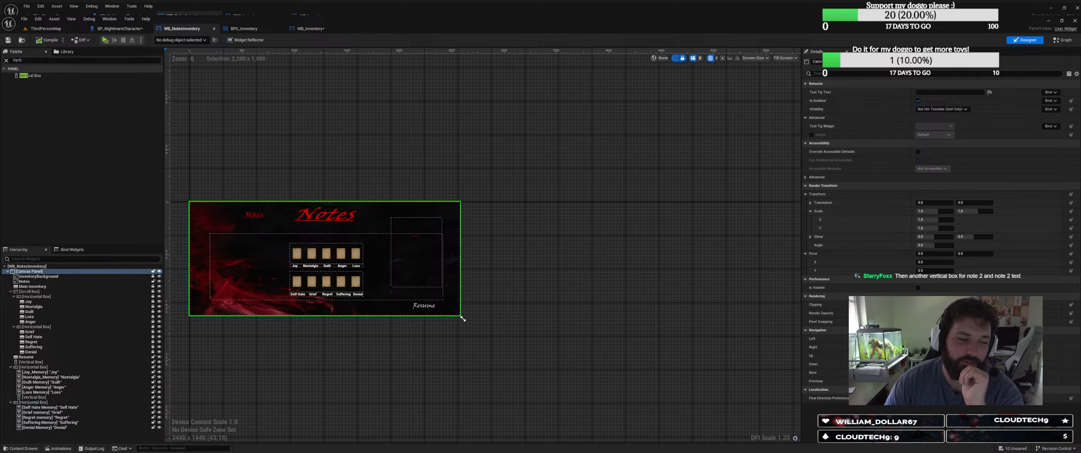
{"action": "left_click", "coordinate": [30, 291]}
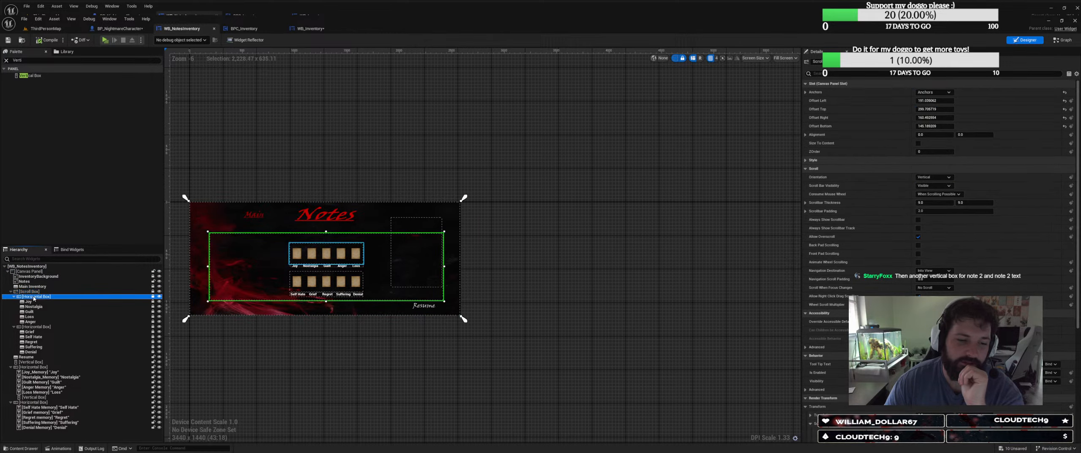
{"action": "left_click", "coordinate": [34, 296]}
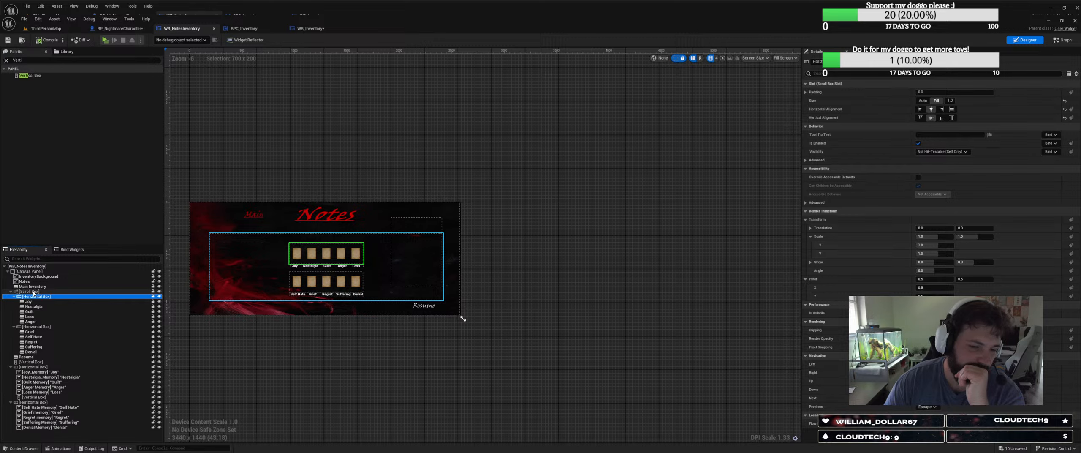
{"action": "left_click", "coordinate": [30, 291]}
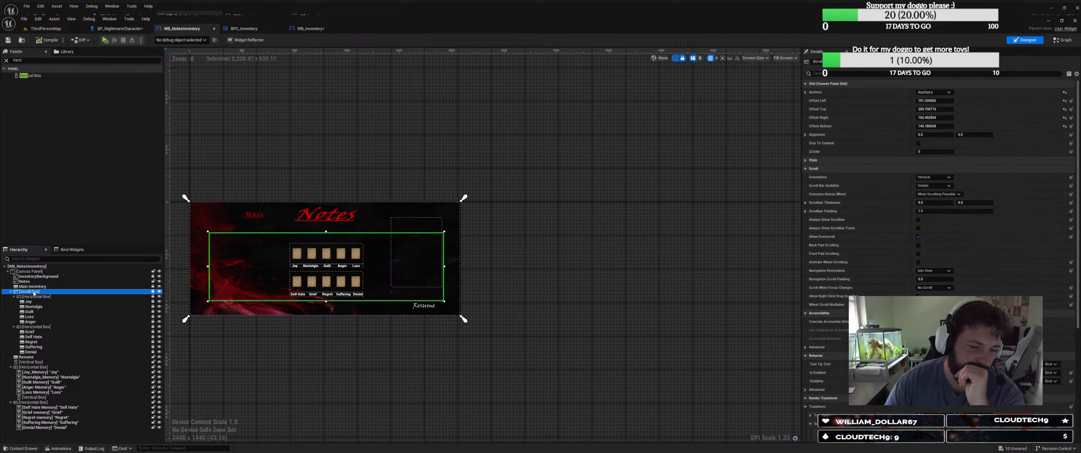
{"action": "left_click", "coordinate": [33, 297]}
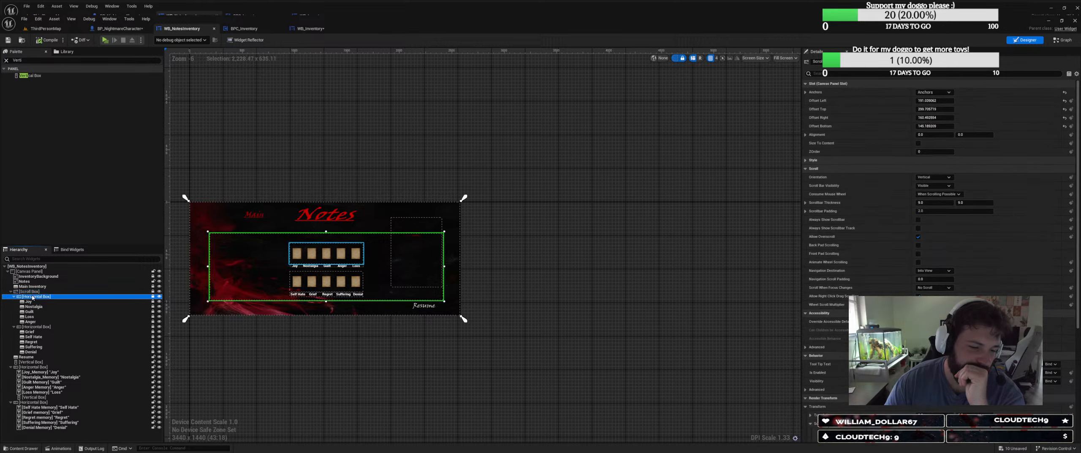
{"action": "left_click", "coordinate": [29, 292]}
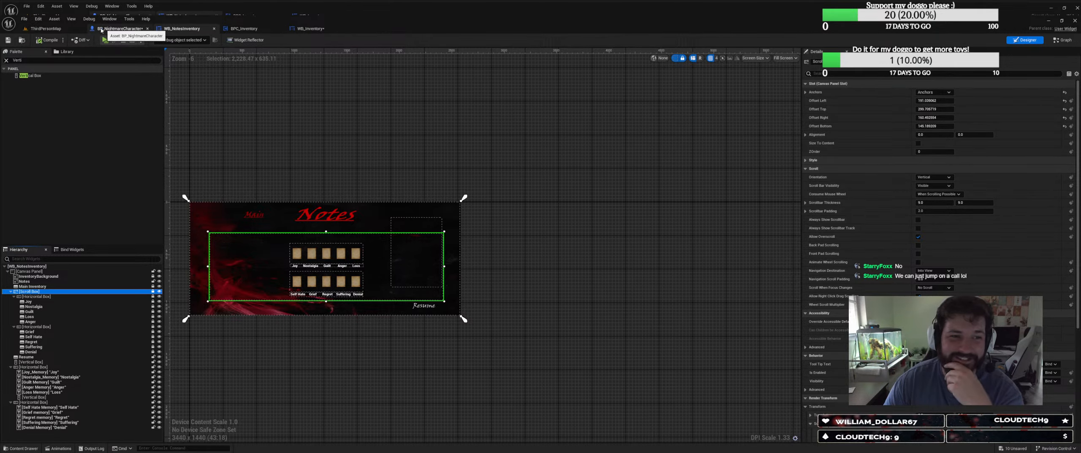
Look over BP_NightmareCharacter and the WB_Inventory layout, and return to WB_NotesInventory to inspect its empty standalone Vertical Box.
{"action": "left_click", "coordinate": [83, 30]}
{"action": "left_click", "coordinate": [90, 33]}
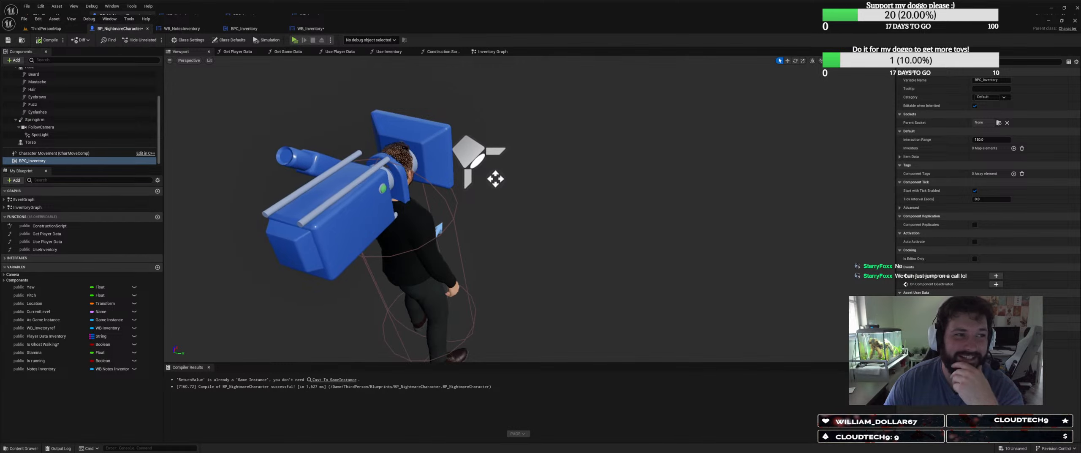
{"action": "left_click", "coordinate": [310, 28]}
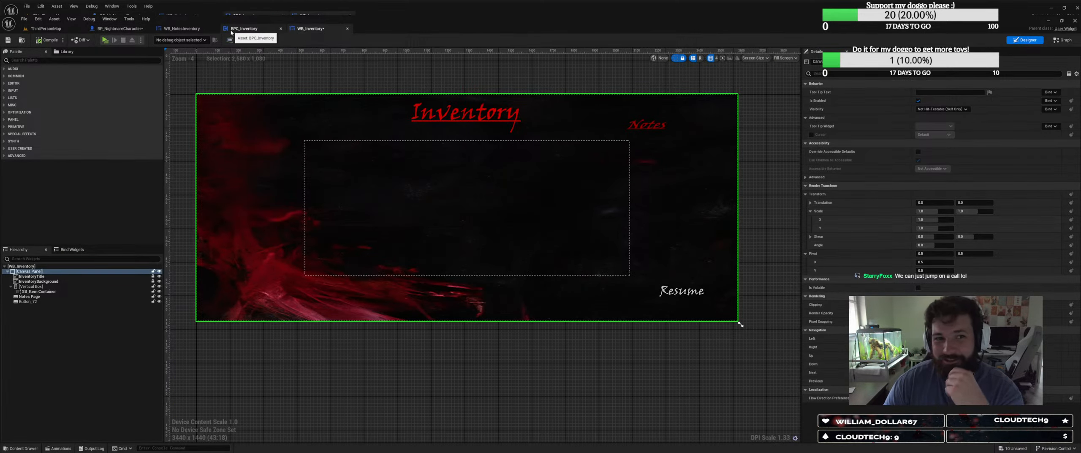
{"action": "left_click", "coordinate": [181, 28]}
{"action": "left_click", "coordinate": [407, 236]}
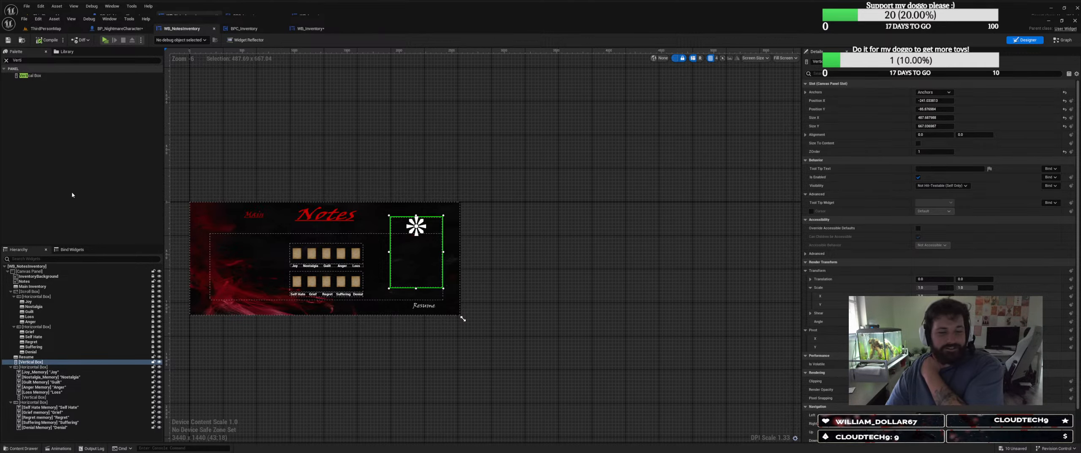
{"action": "right_click_drag", "start_coordinate": [293, 134], "coordinate": [396, 133]}
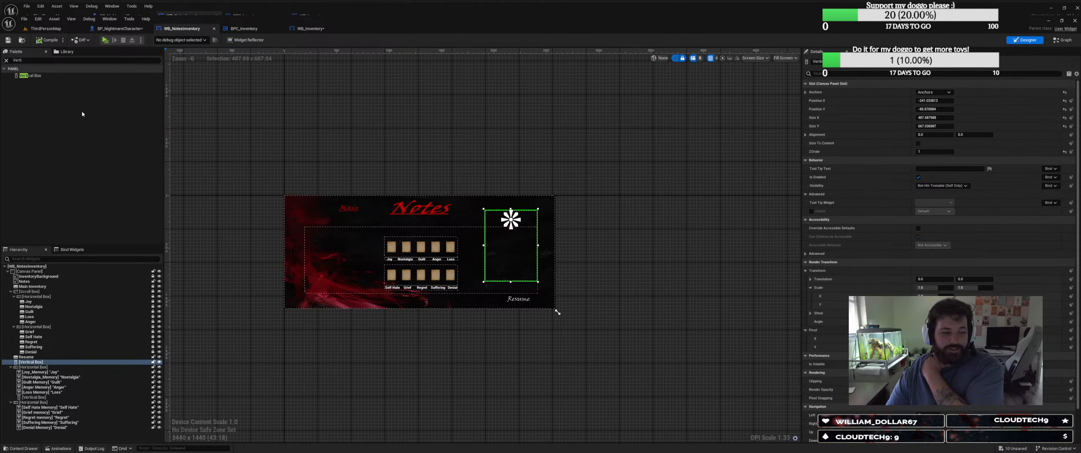